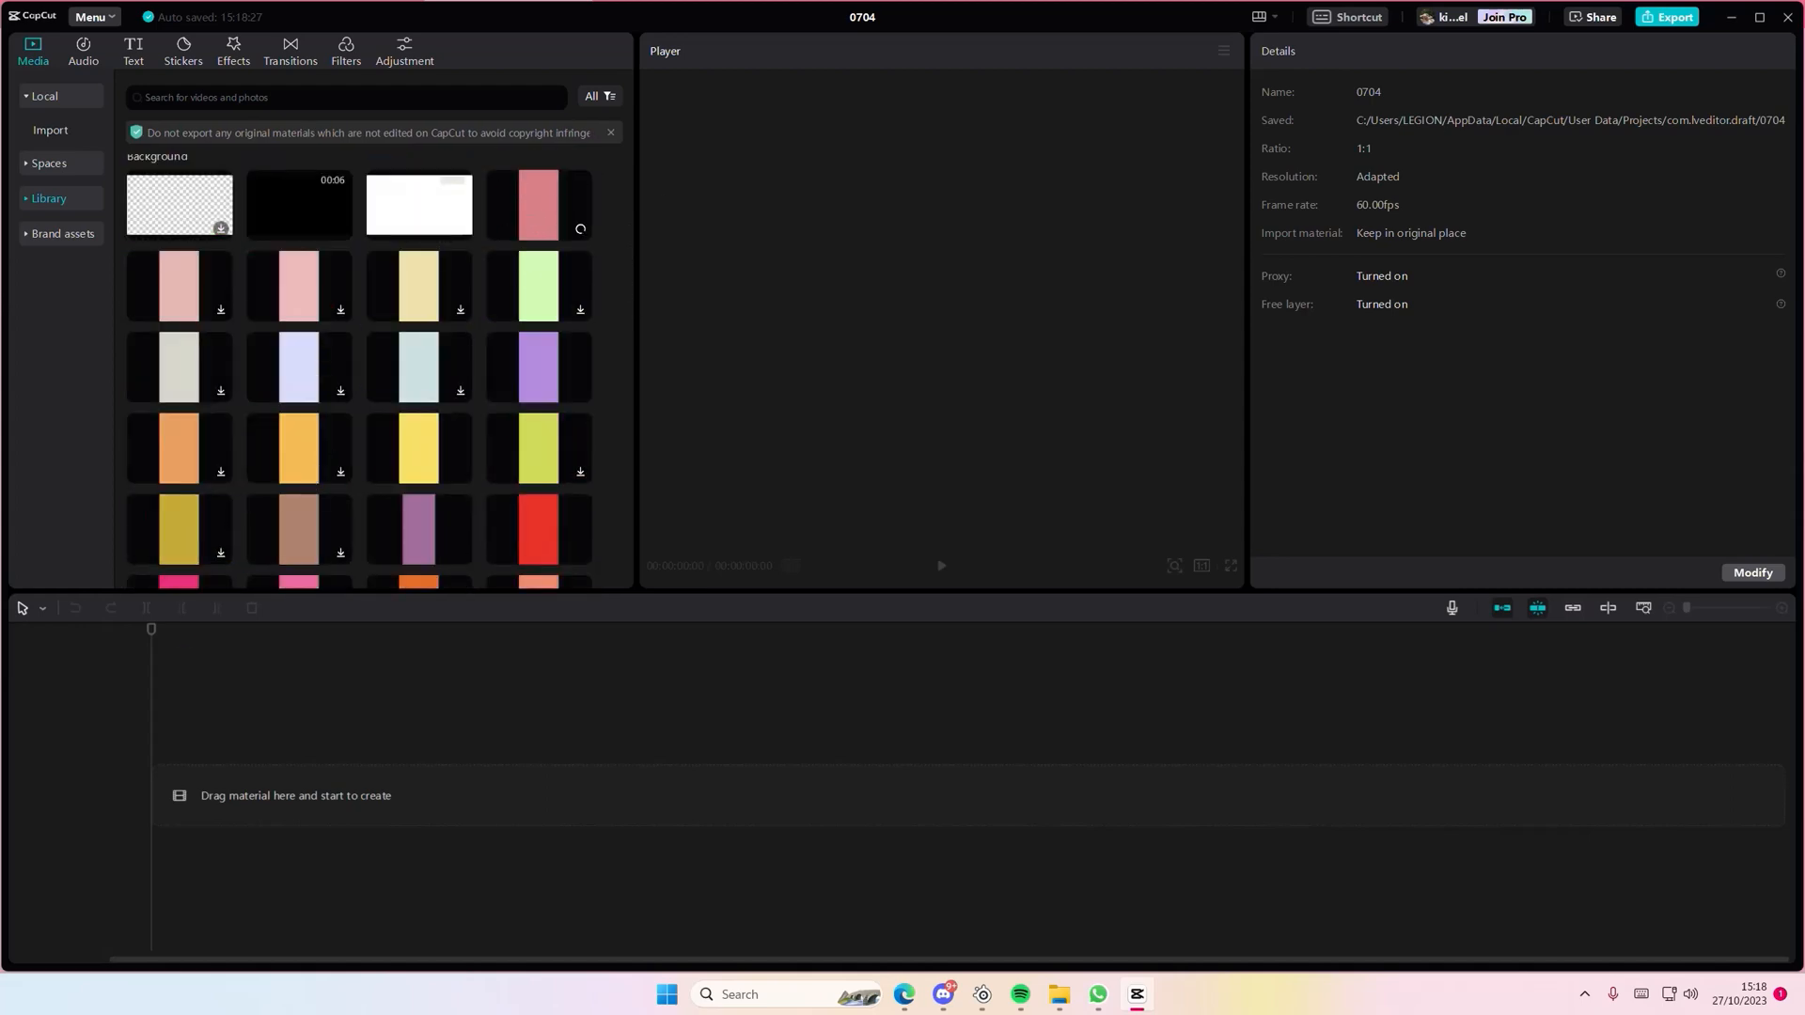
Add the solid mint green library background to the timeline and scale it to 187% so it fills the square frame
scroll(375, 580, "down", 2)
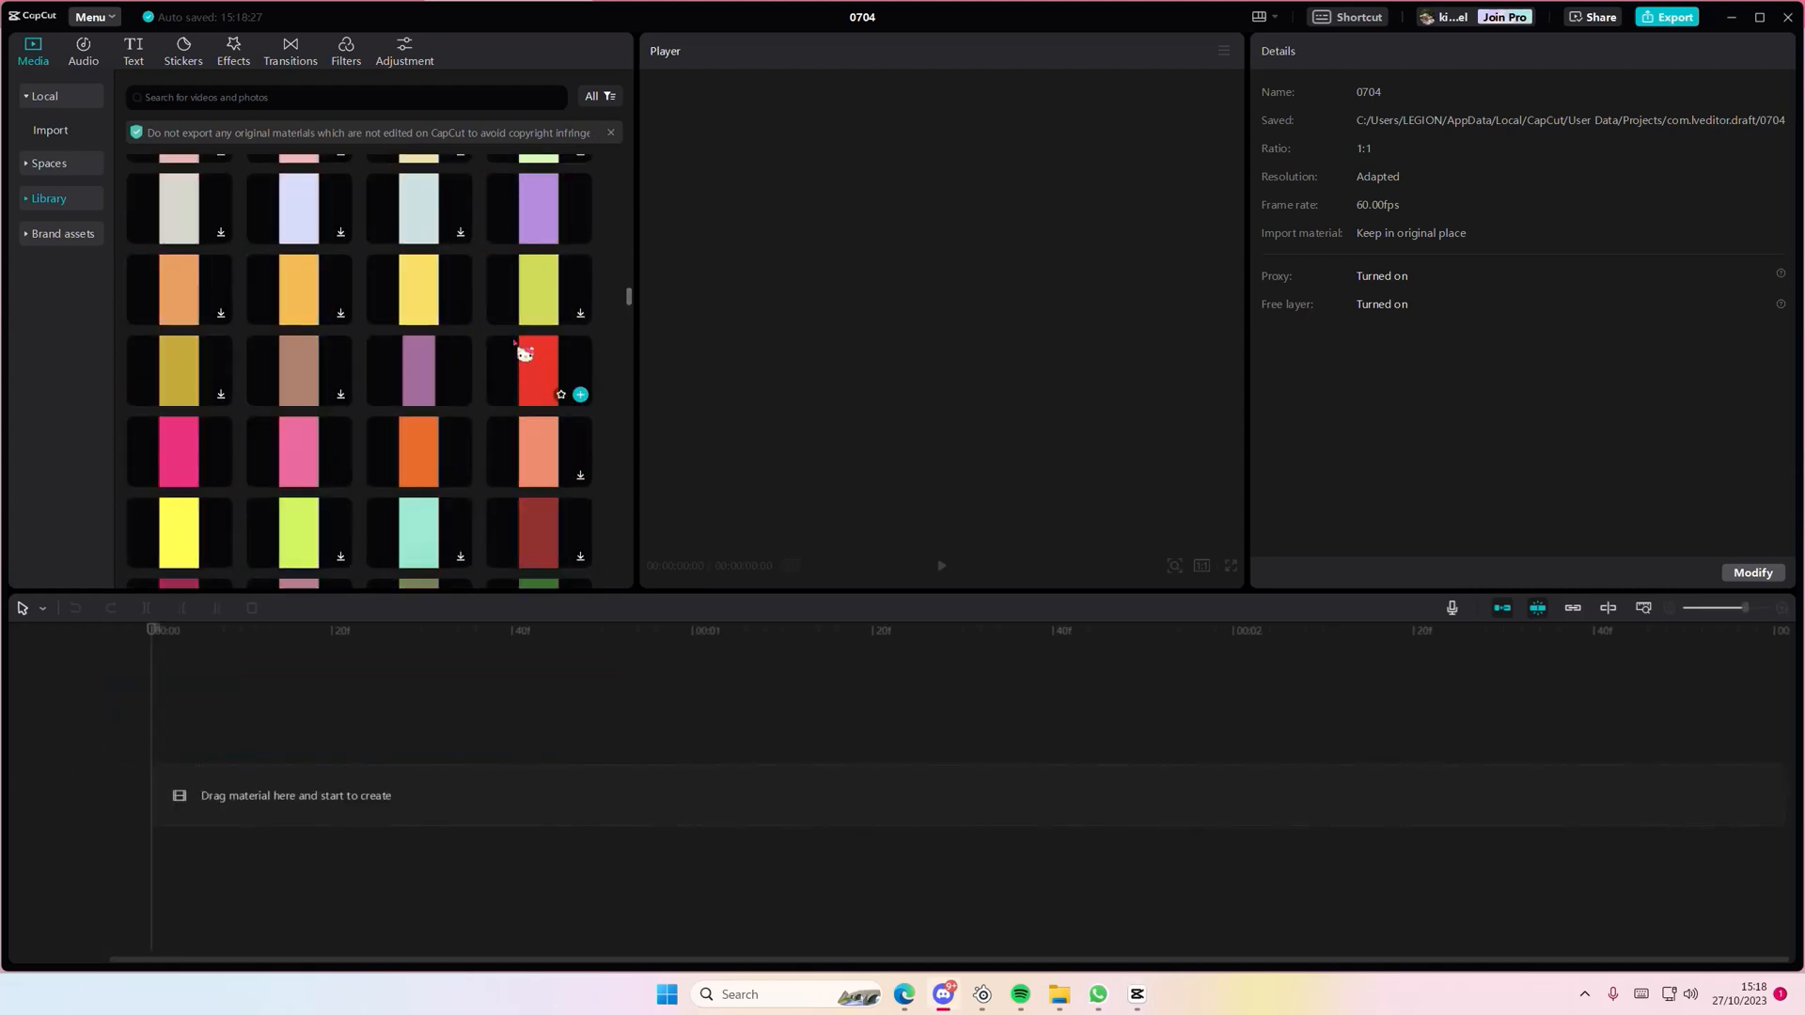
scroll(466, 455, "down", 1)
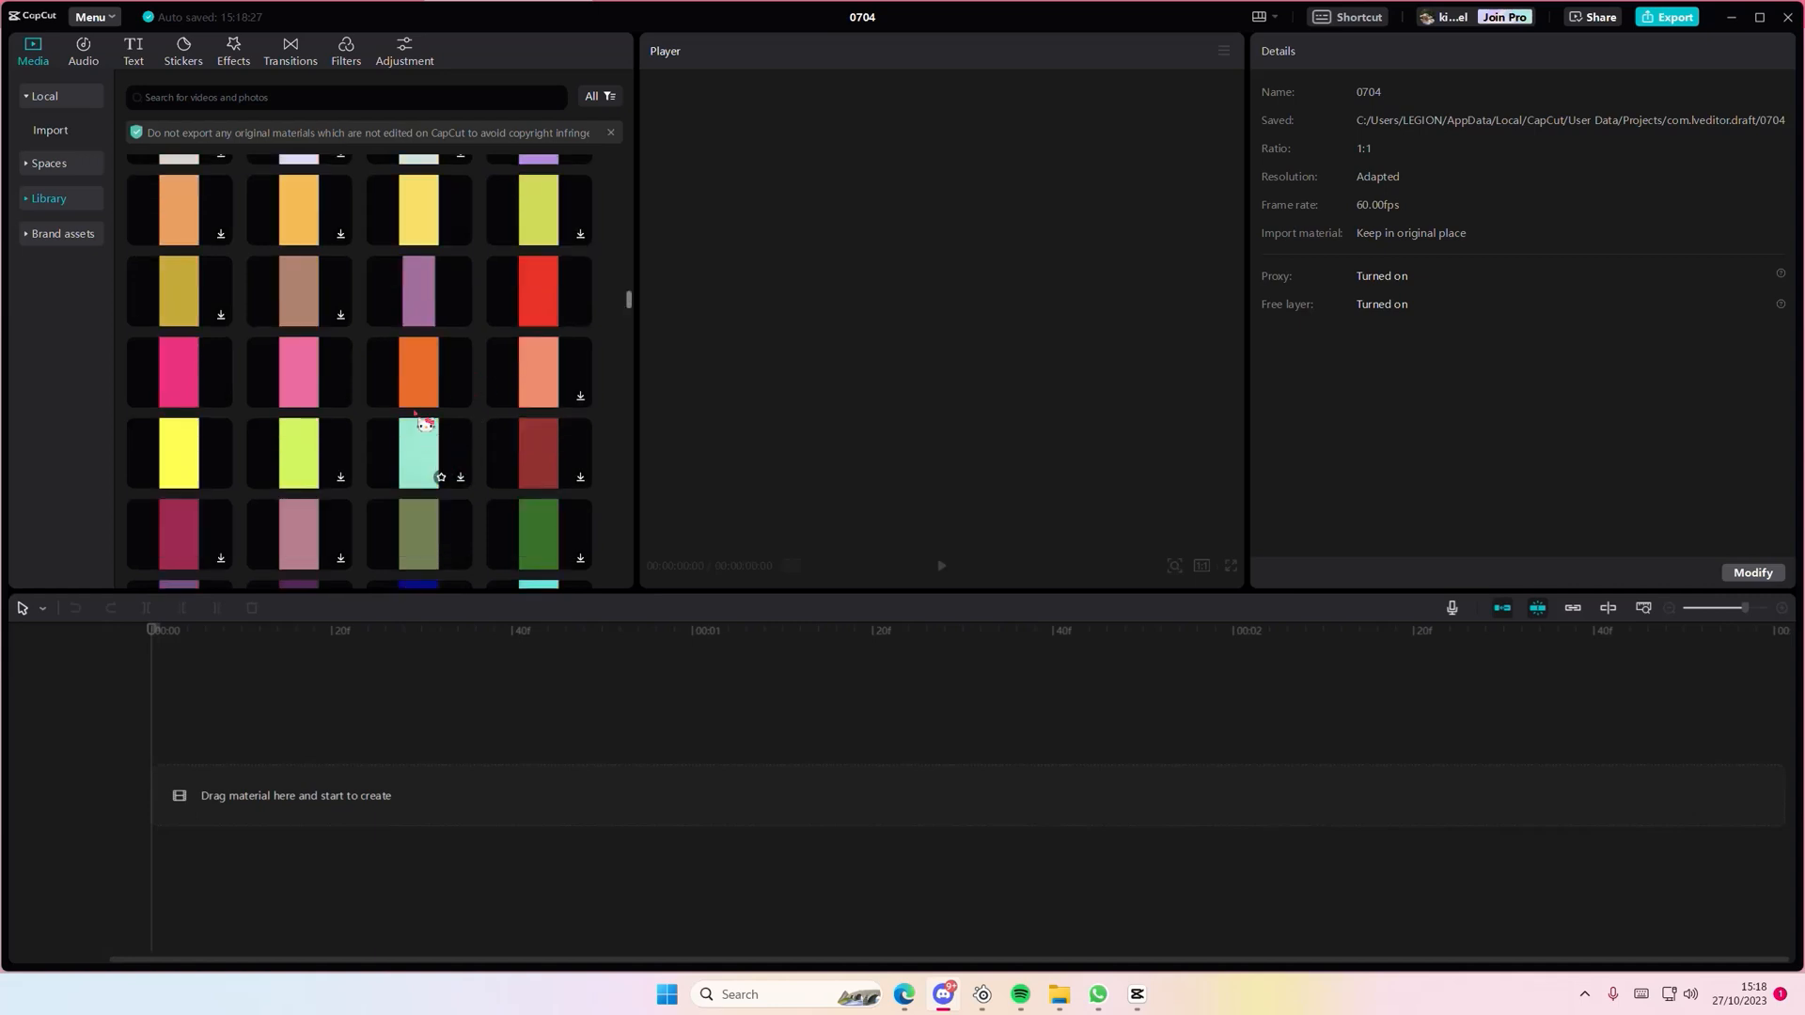
left_click(460, 476)
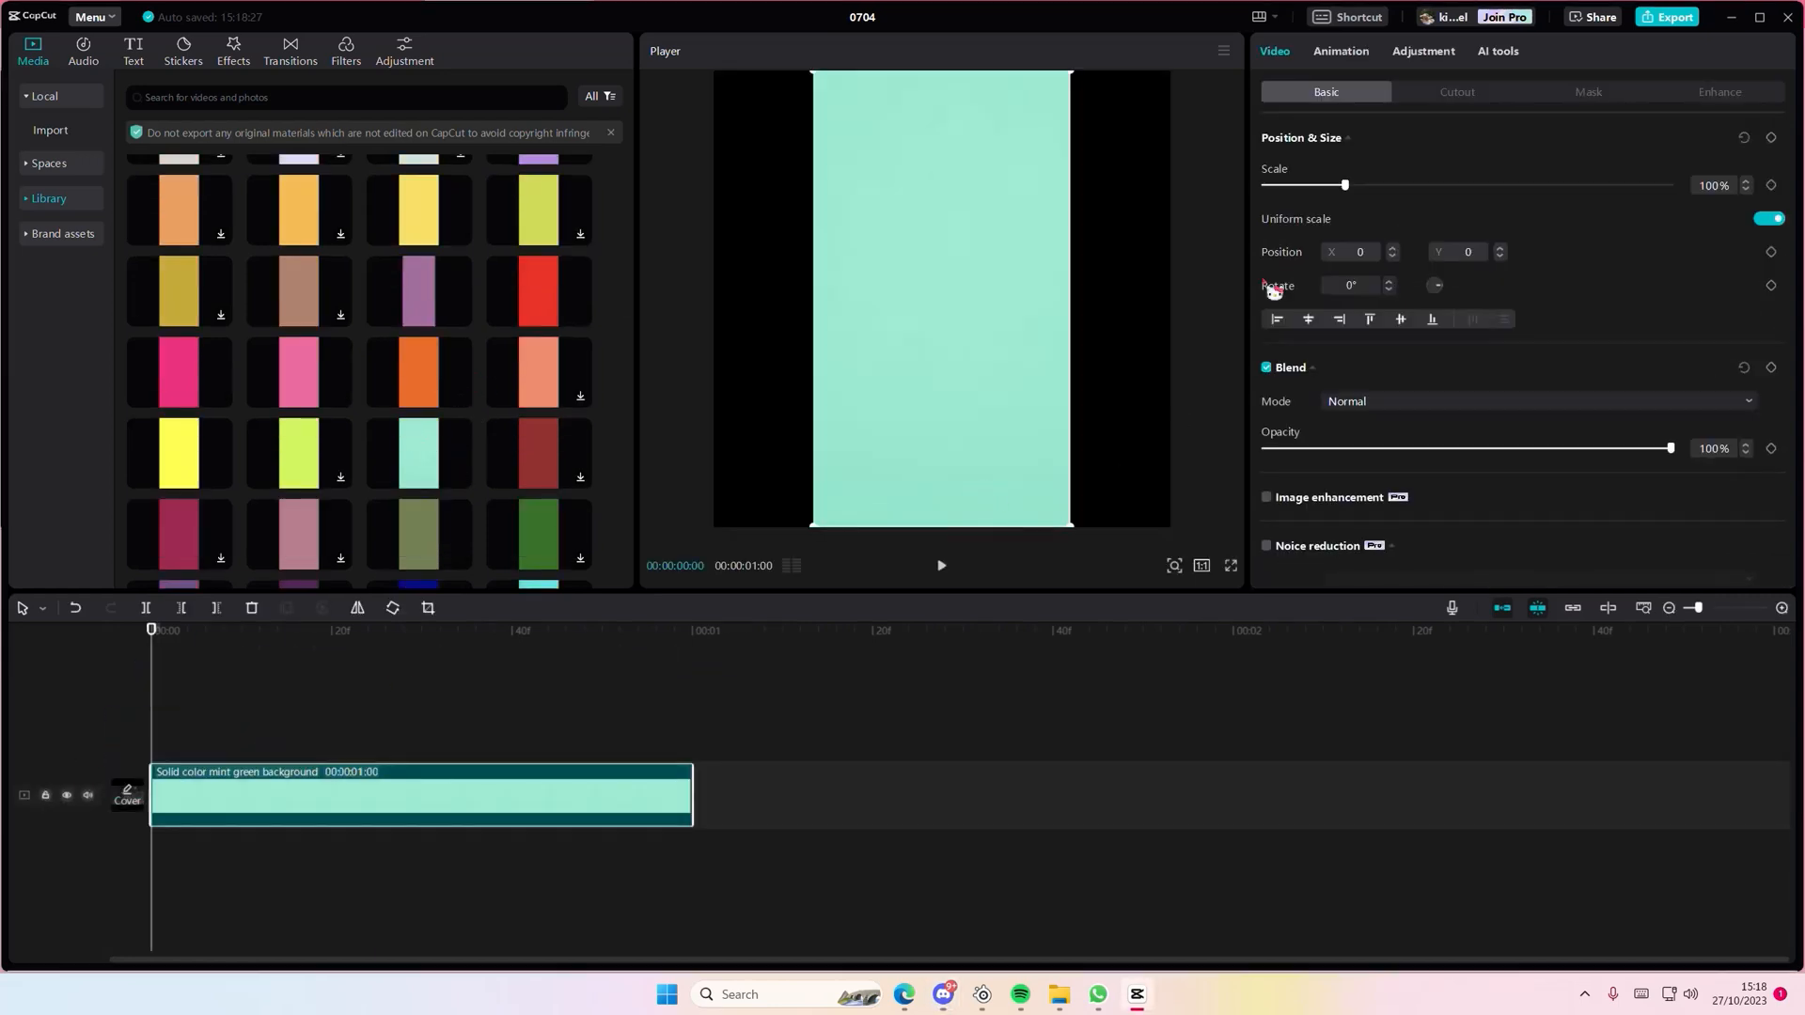
left_click_drag(1346, 185, 1415, 186)
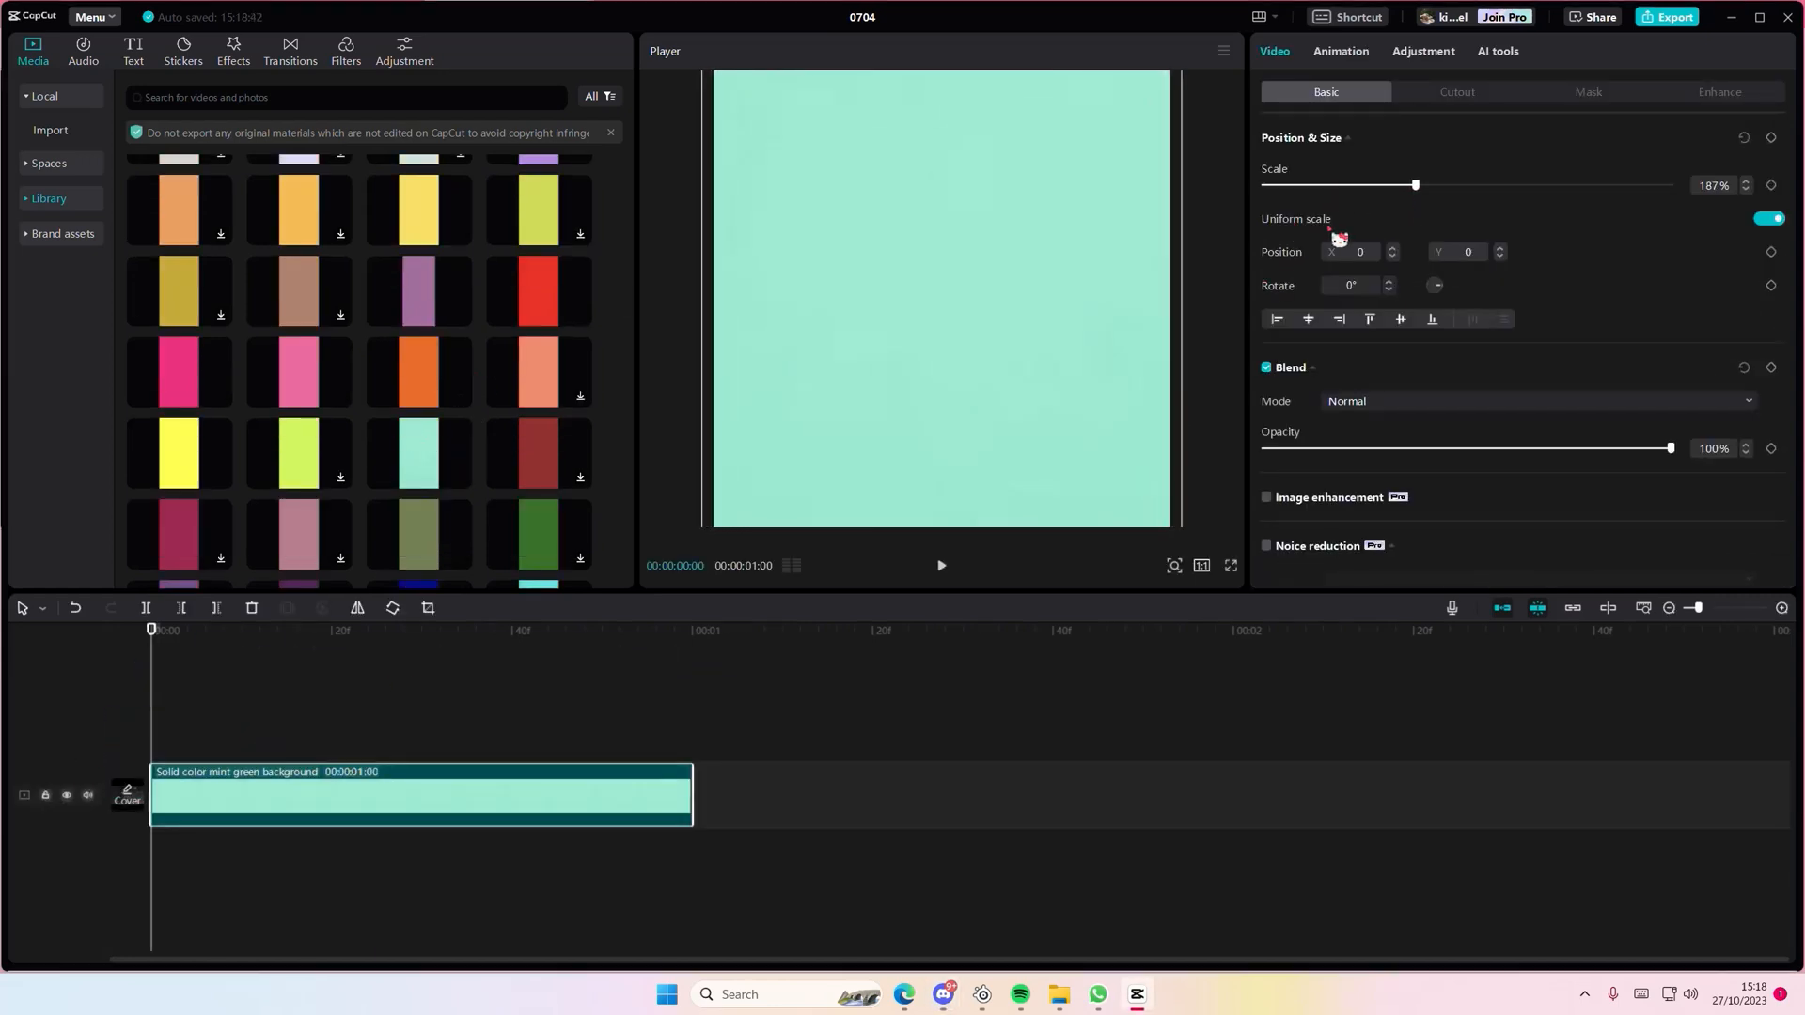
Layer the solid ice blue background over the mint one and mask it as a heart rotated -10° at X -68, Y 74
scroll(477, 455, "down", 1)
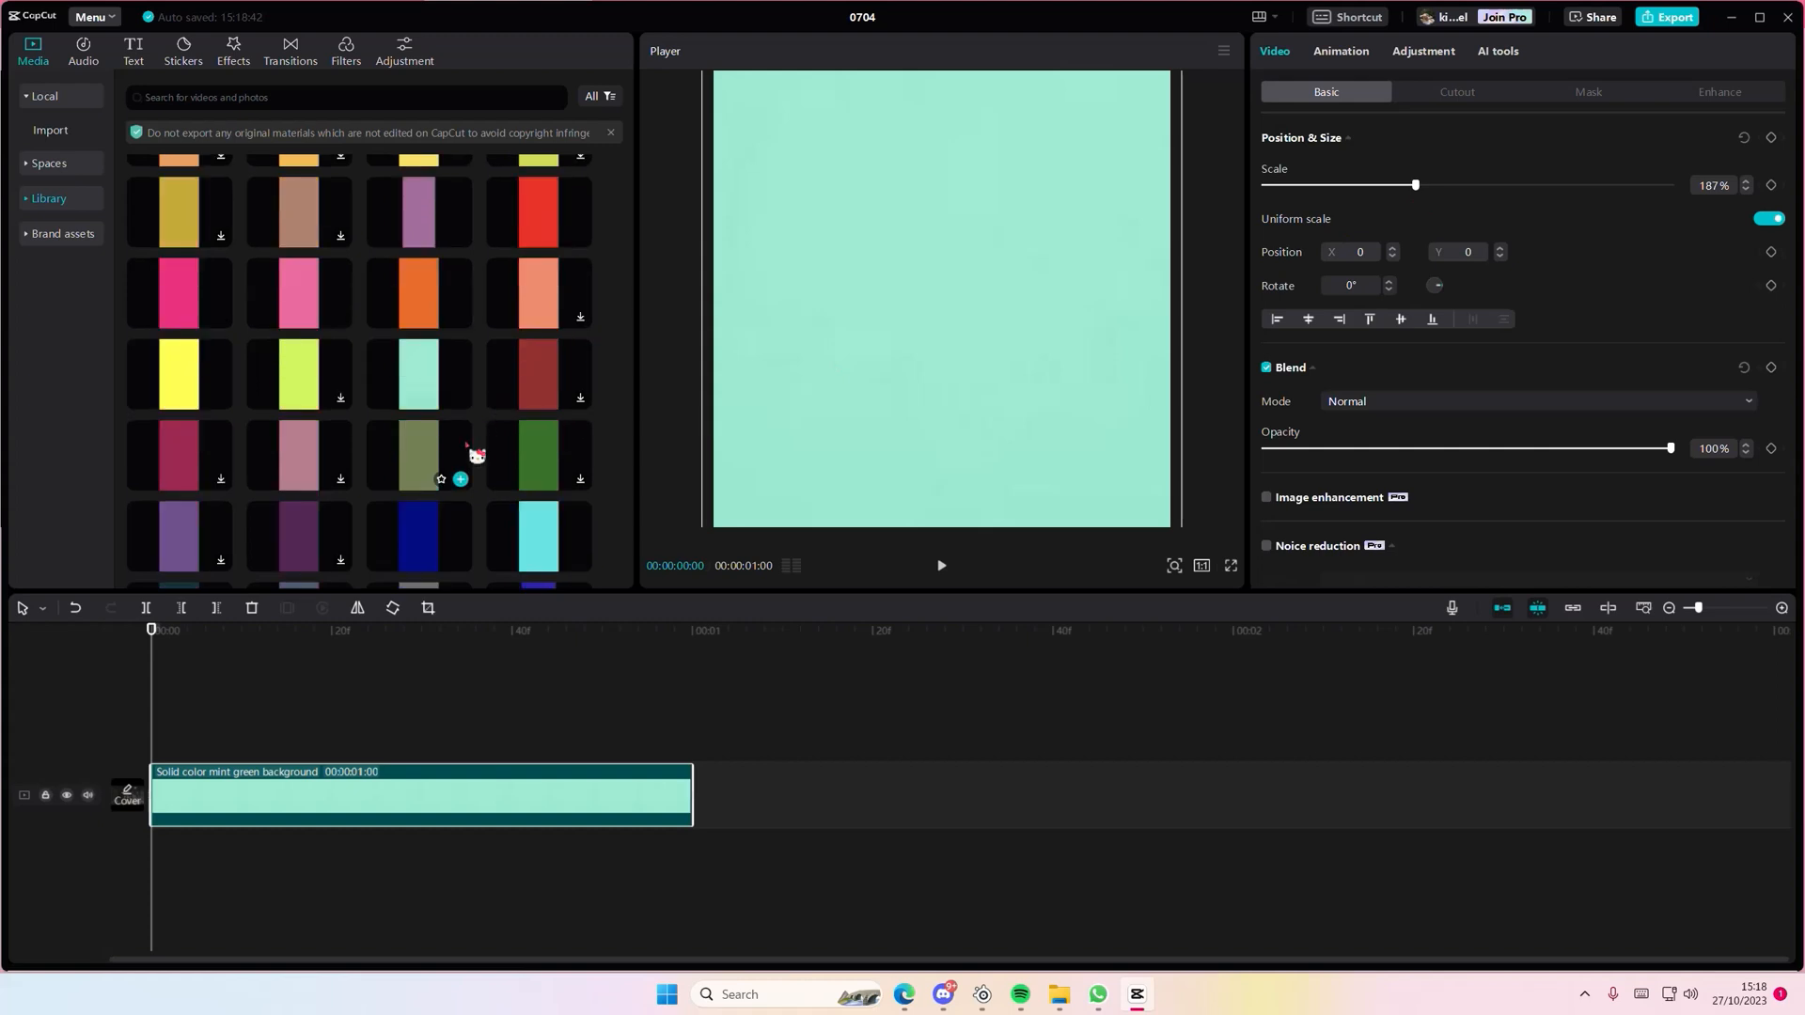
left_click_drag(539, 536, 89, 696)
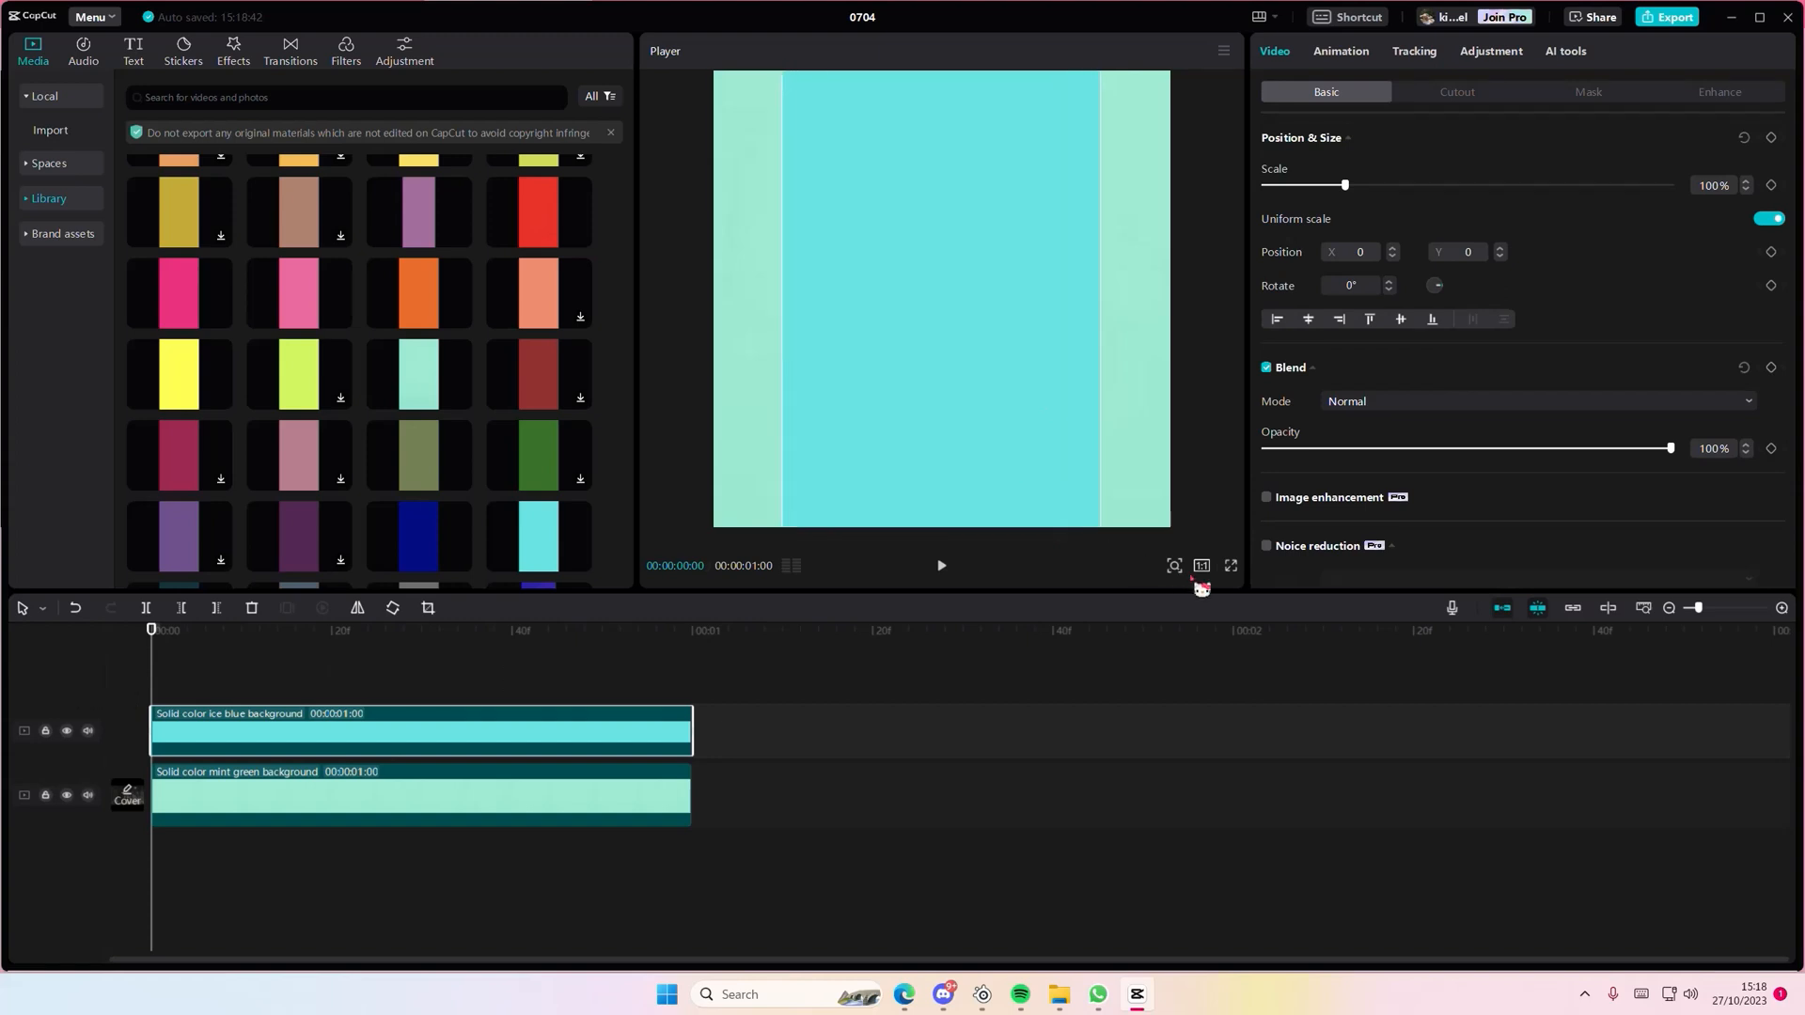
left_click(1589, 92)
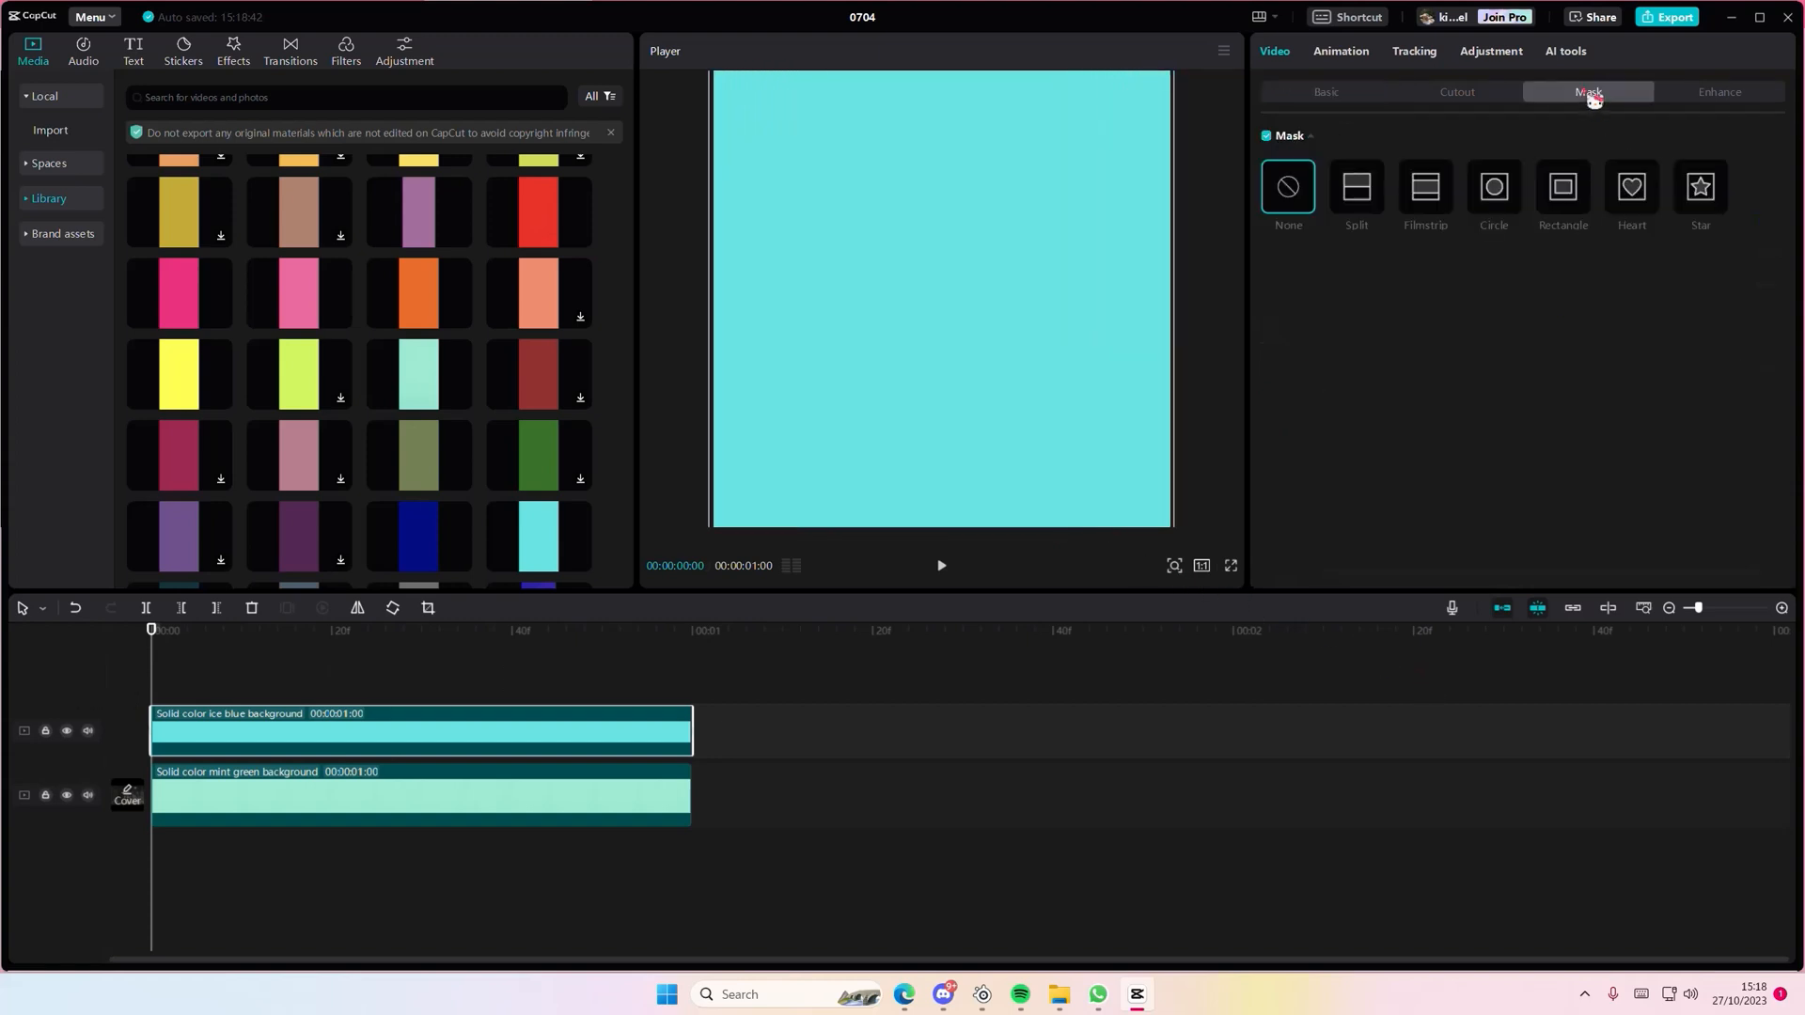
left_click(1635, 192)
left_click_drag(952, 428, 967, 423)
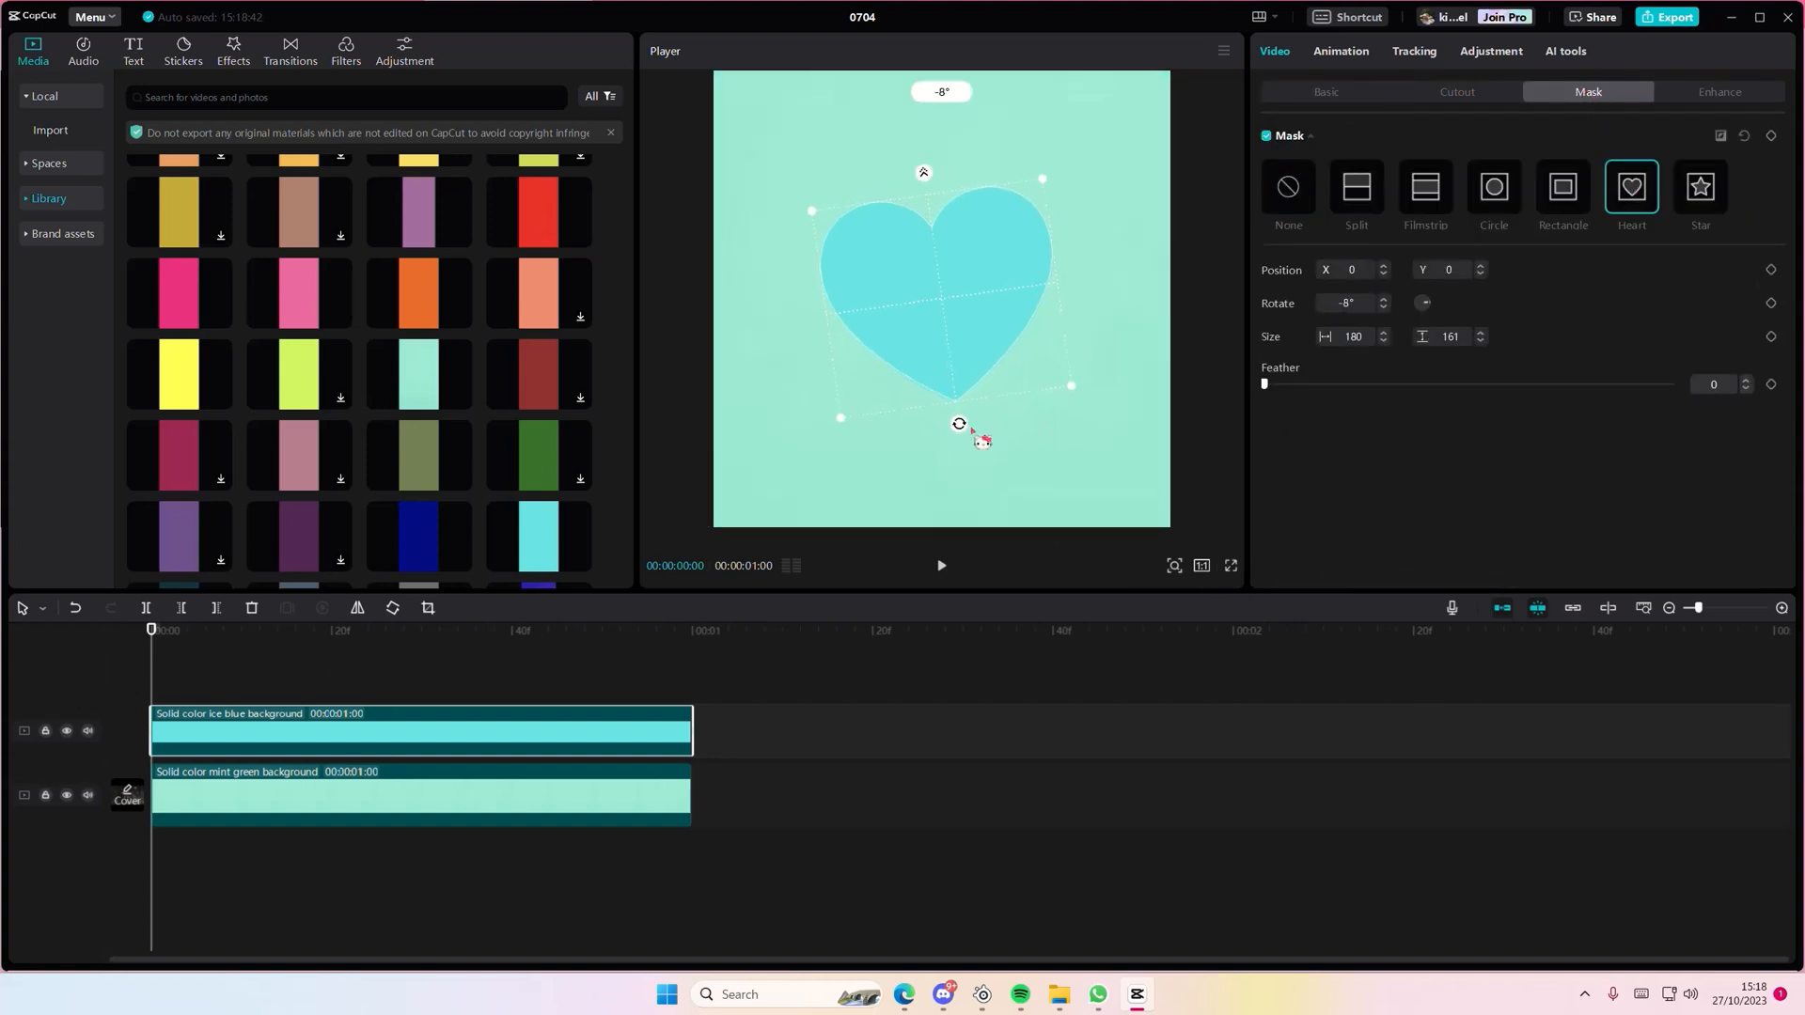
left_click_drag(958, 358, 910, 271)
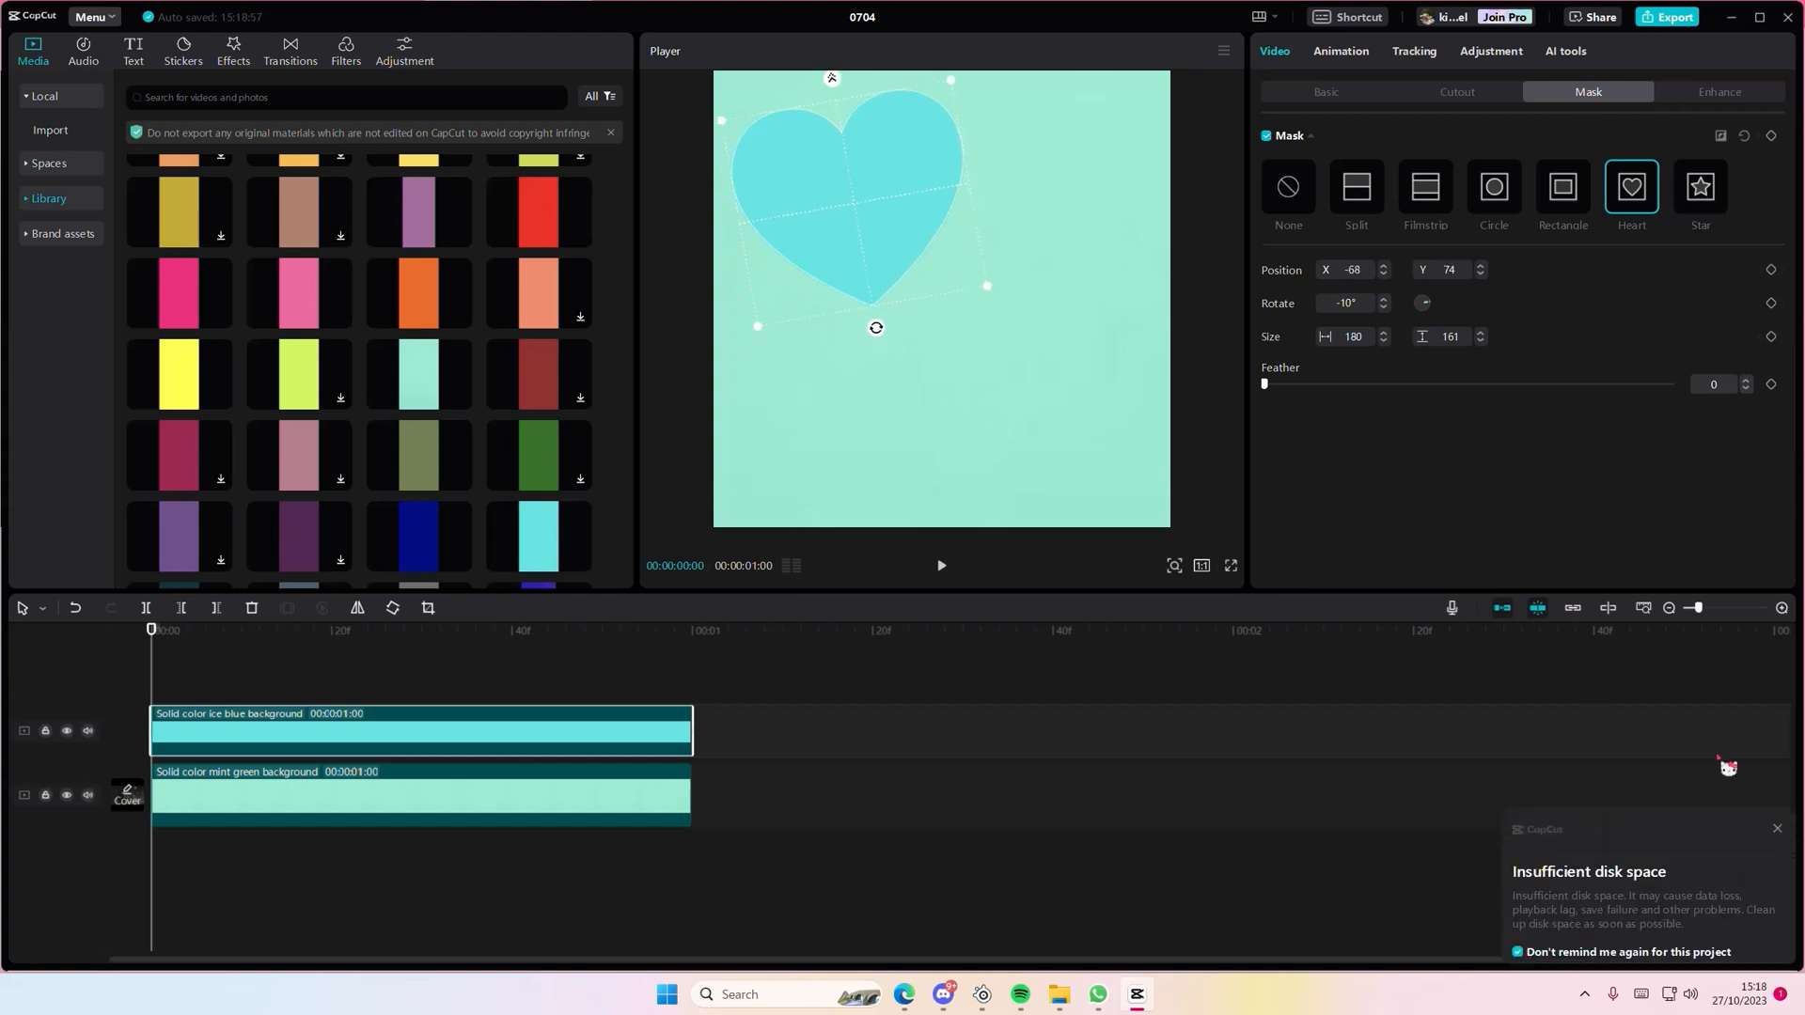
left_click(1778, 830)
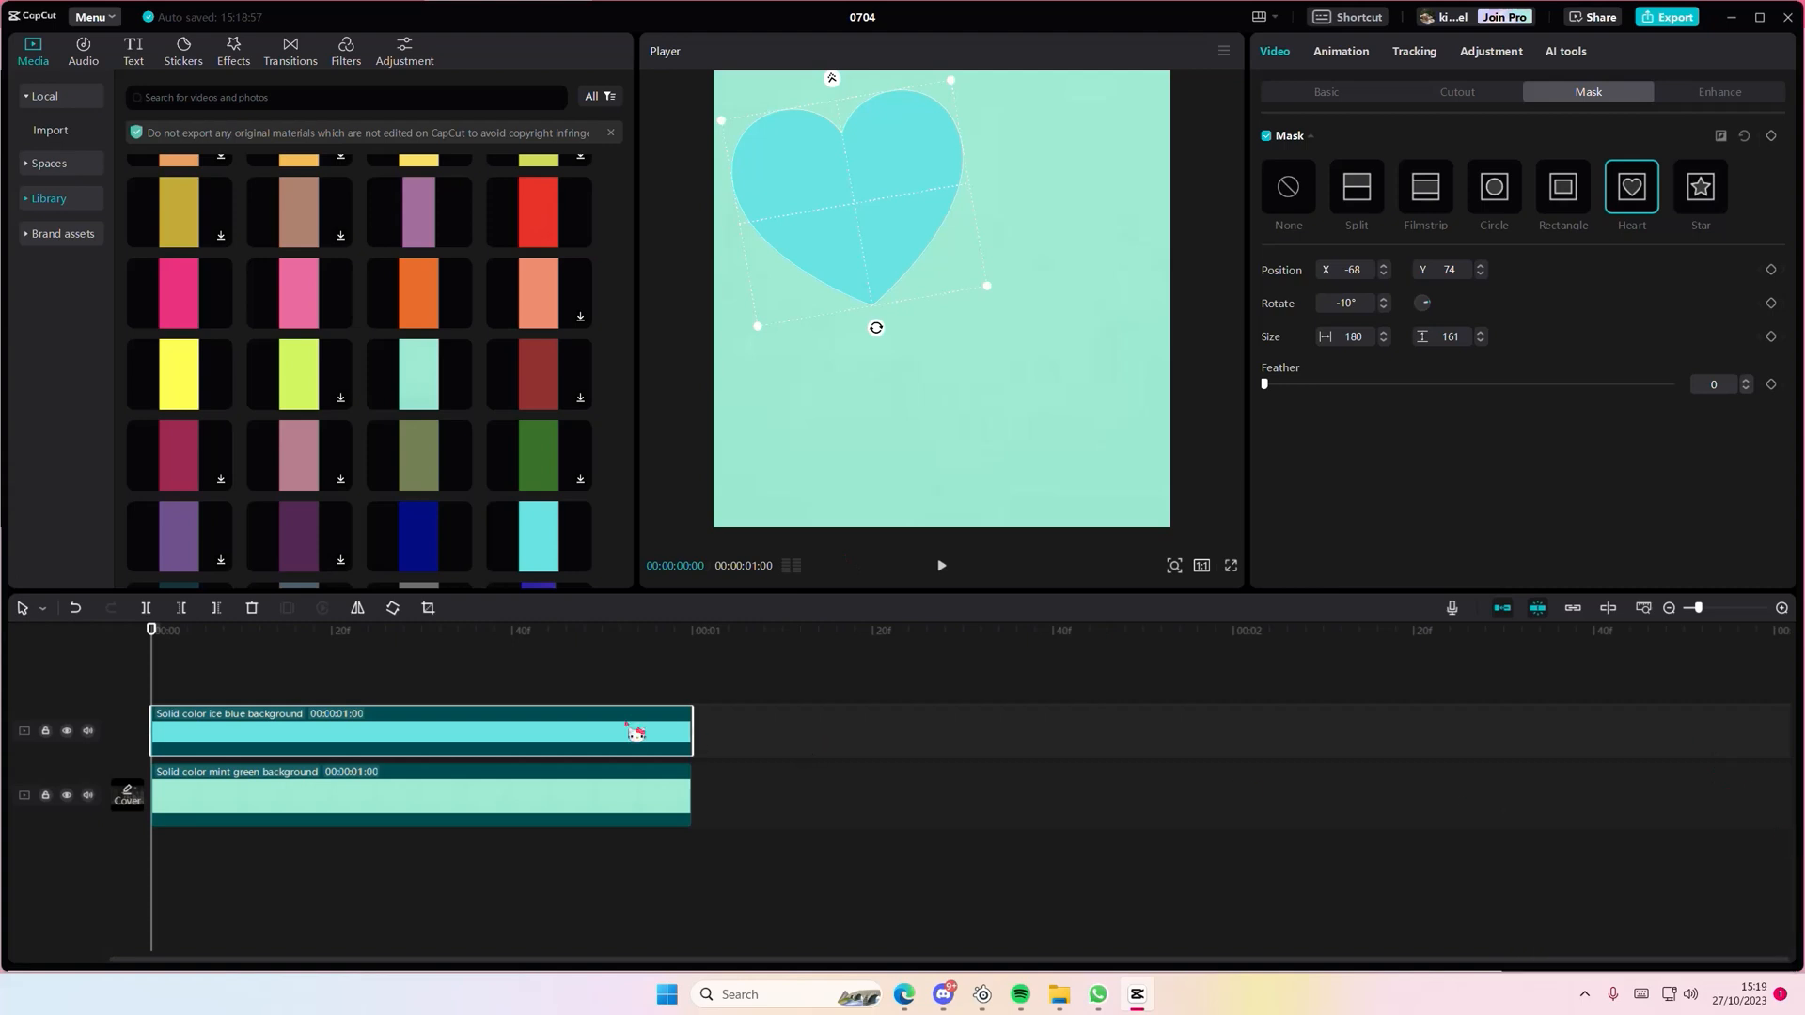
Duplicate the ice blue heart clip and set the copy's mask to 13° rotation, size 190 × 170, at X 83, Y -97
left_click_drag(851, 292, 1025, 451)
key("ctrl+z")
key("ctrl+c")
key("ctrl+v")
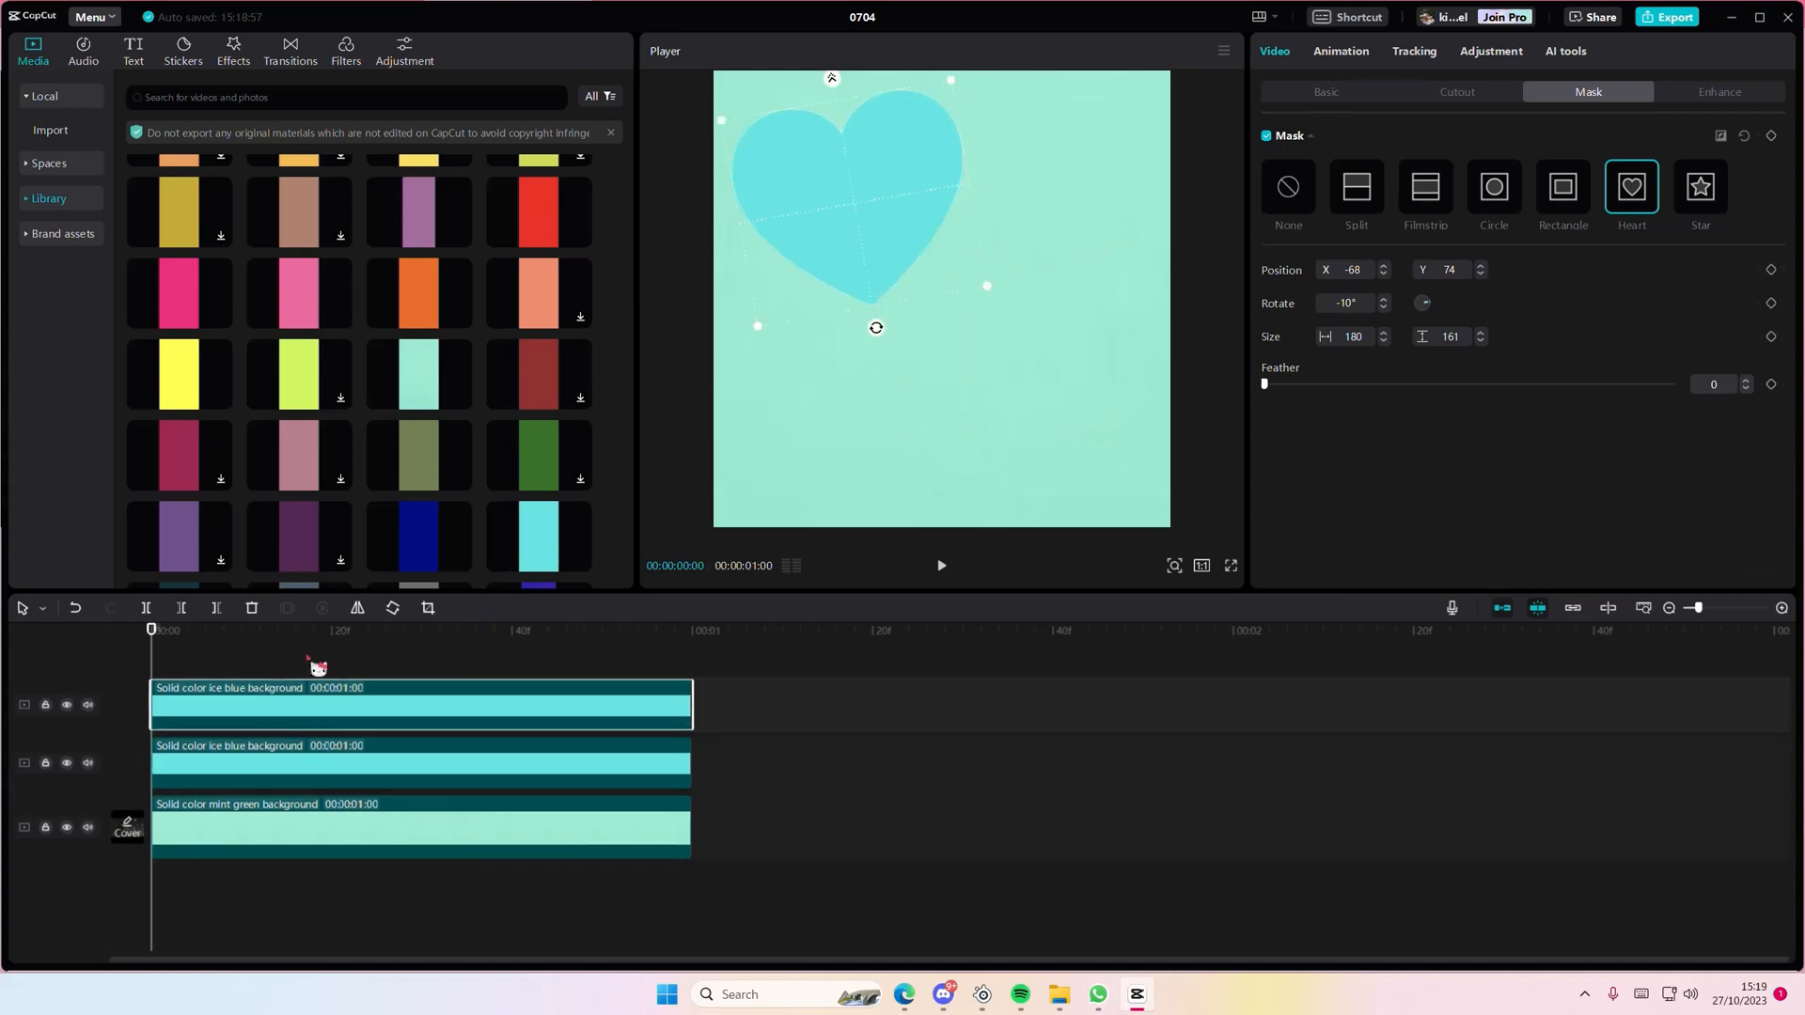
left_click_drag(866, 247, 1038, 428)
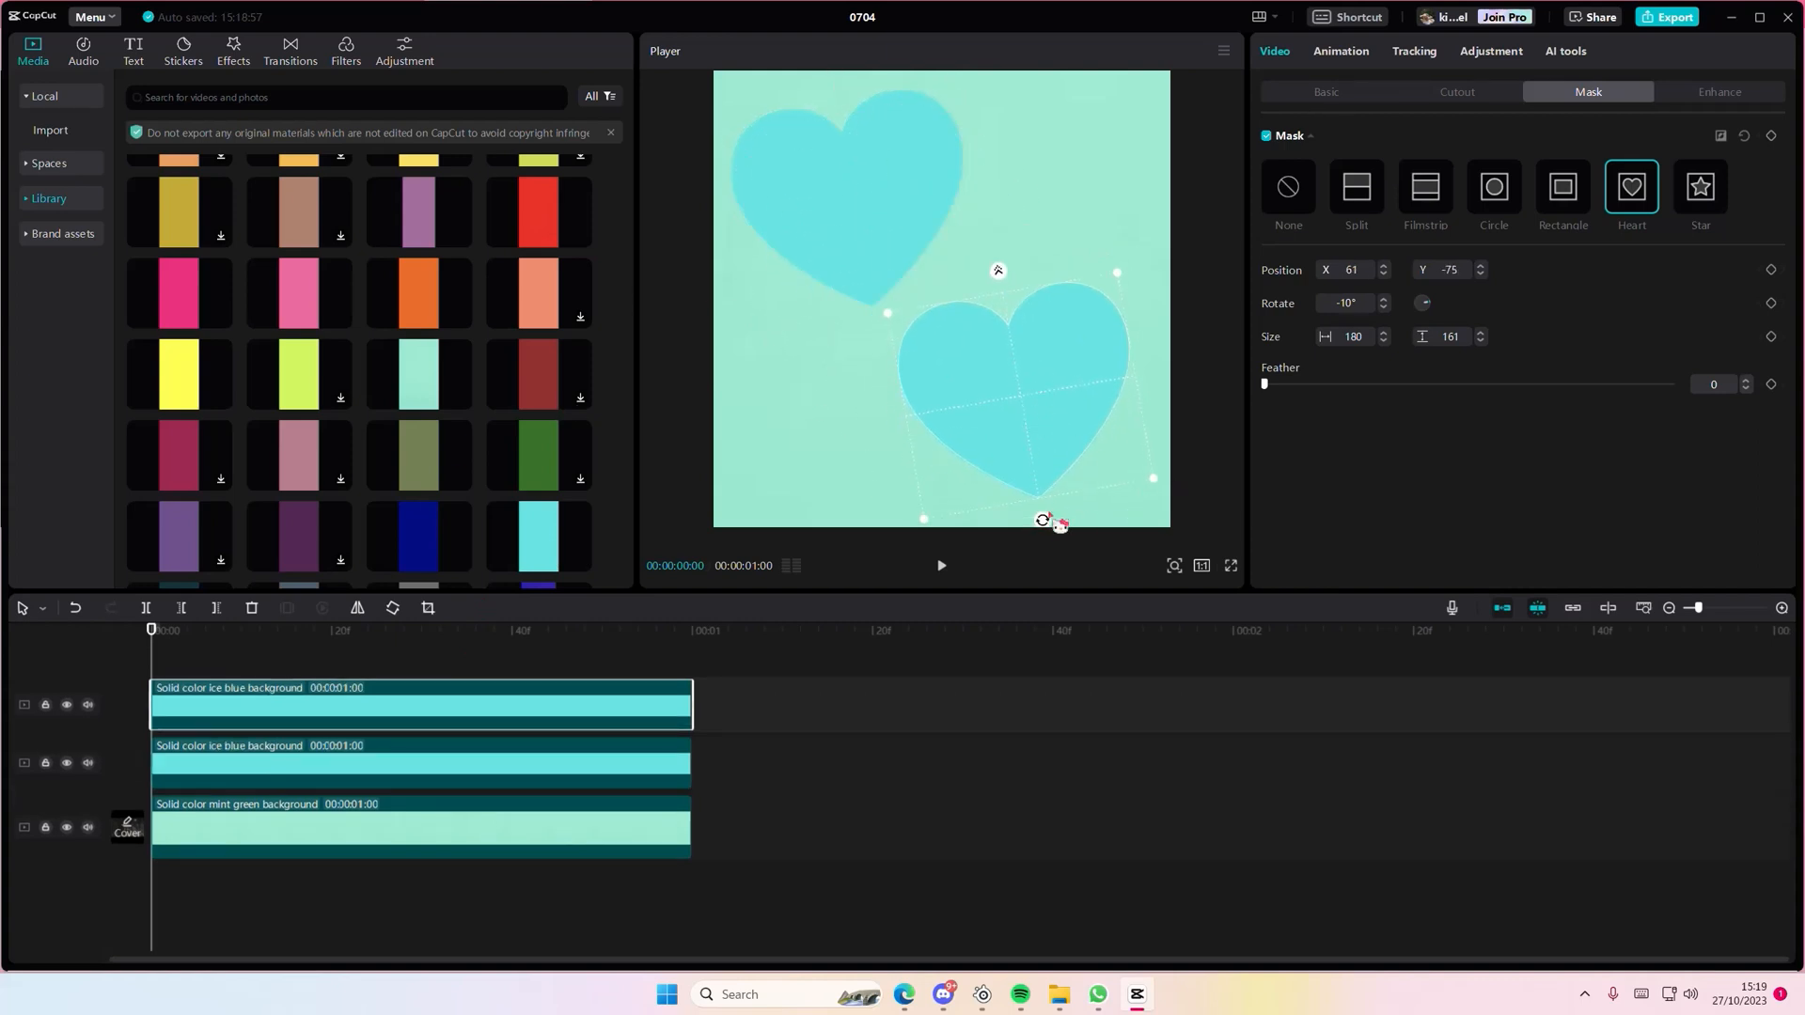
left_click_drag(1046, 520, 994, 522)
left_click_drag(1111, 525, 1117, 531)
left_click_drag(1044, 464, 1073, 492)
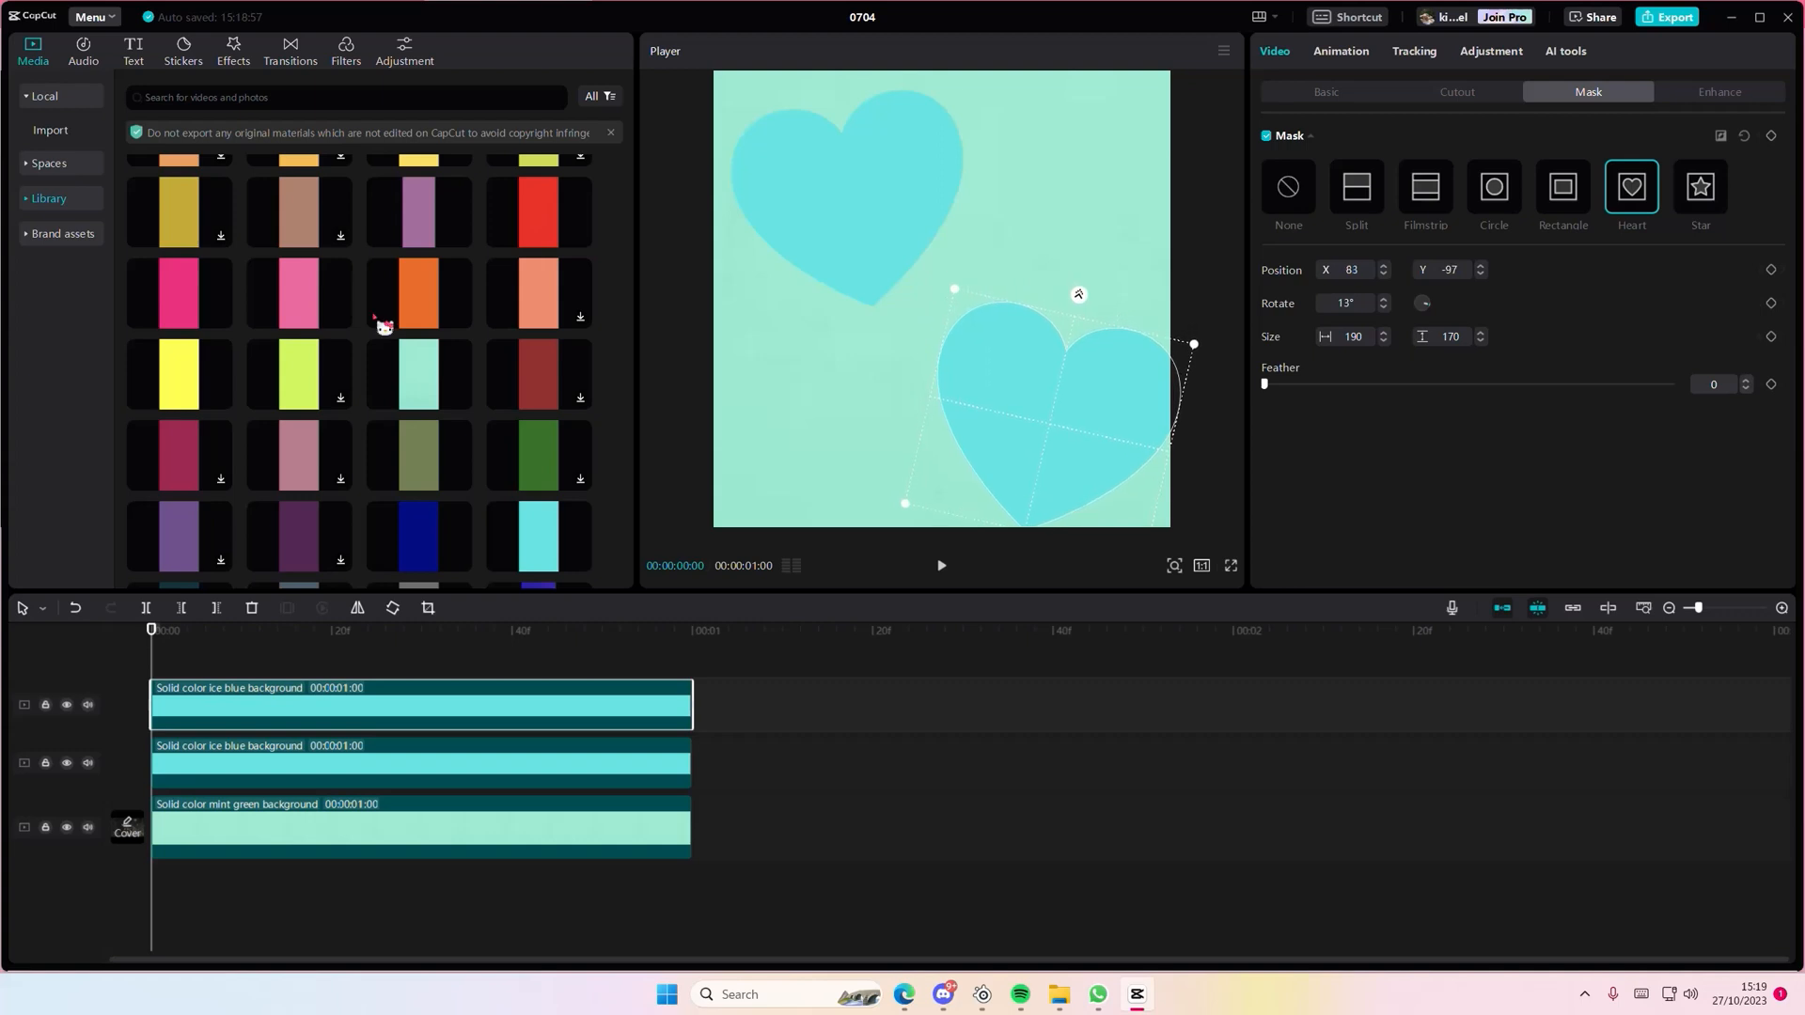
Layer the solid bright yellow background on top, enlarge it to cover the frame, and mask it as a star
left_click_drag(181, 380, 106, 636)
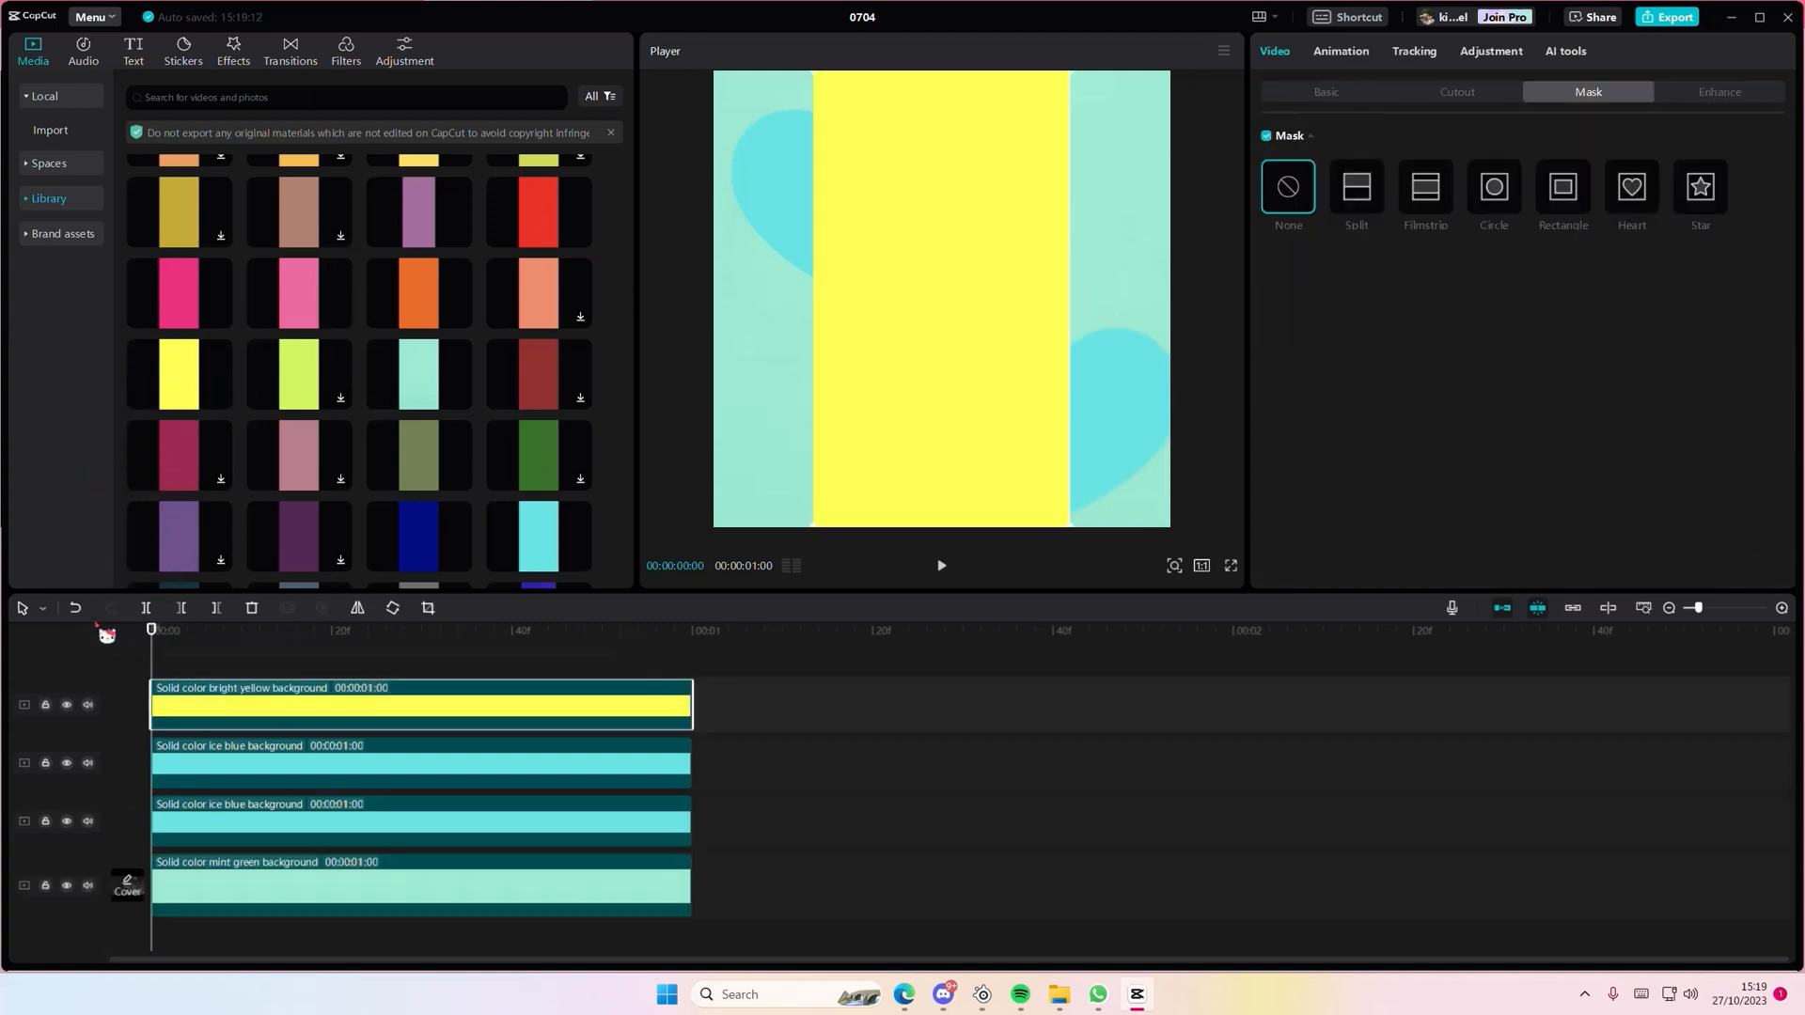
left_click_drag(1072, 533, 1369, 639)
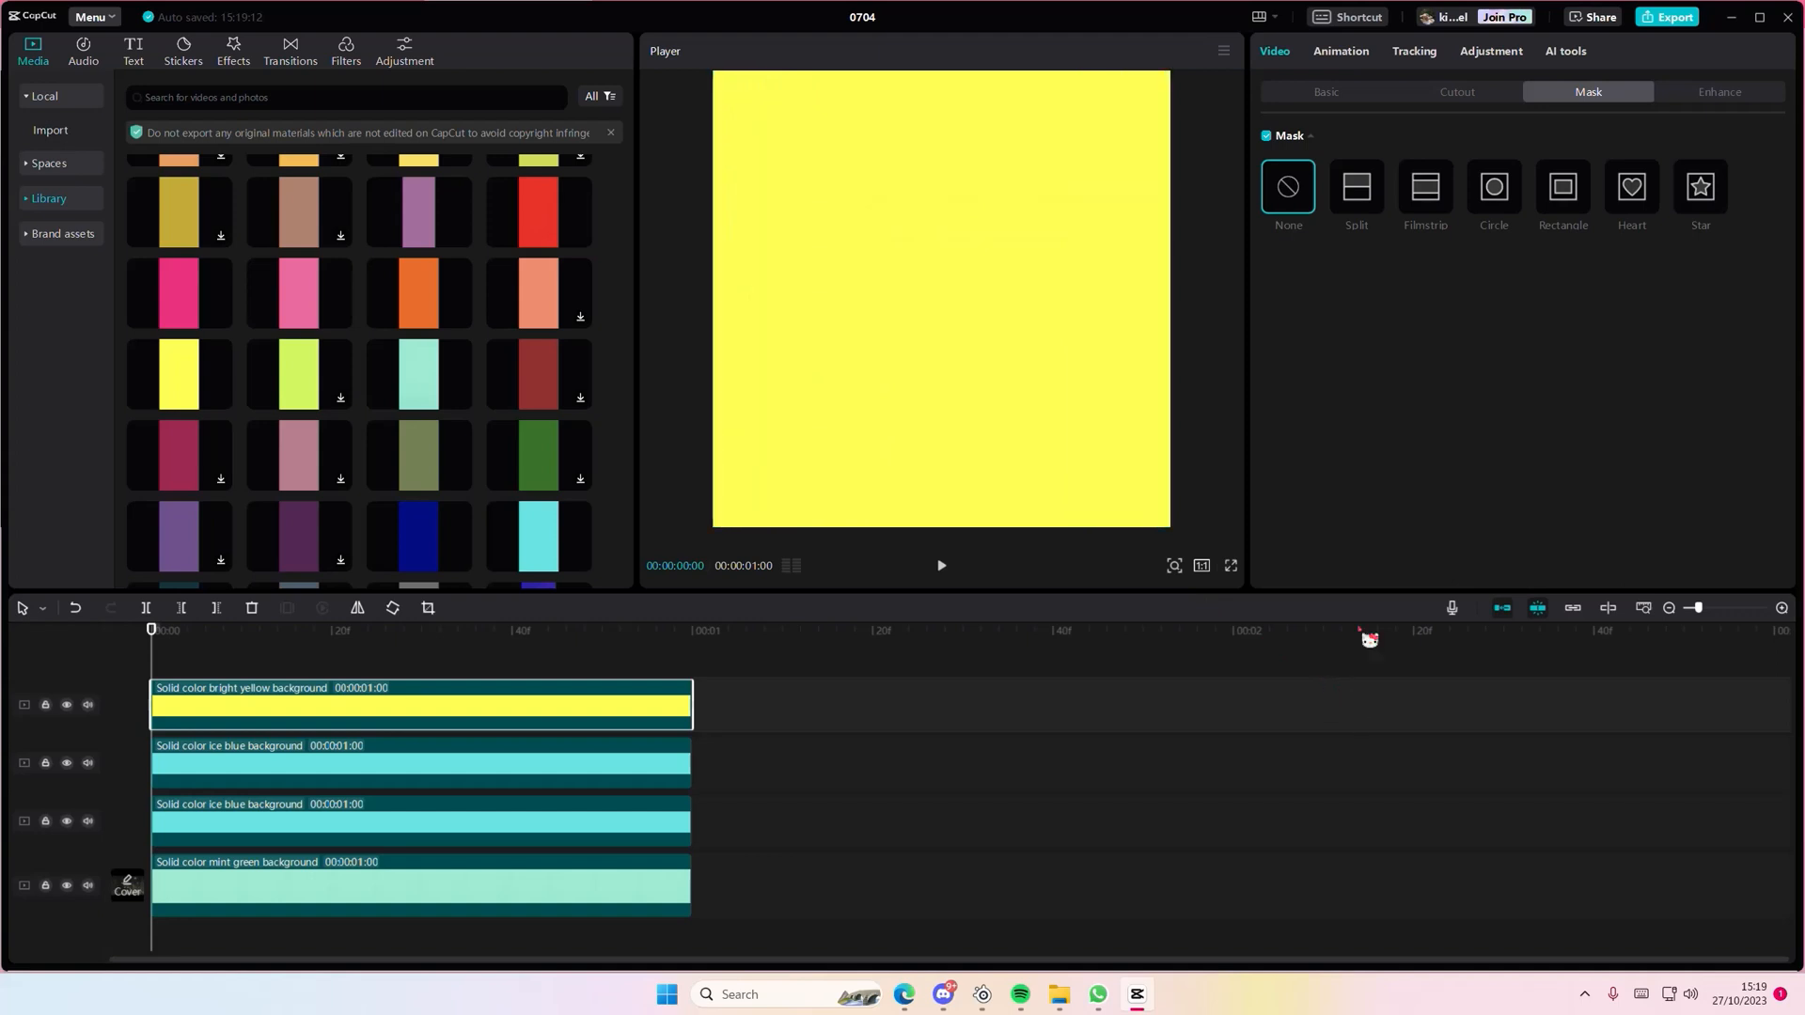
left_click(1701, 188)
left_click_drag(984, 371, 848, 456)
Make two copies of the yellow star with masks sized 109 × 104, placed at X -90, Y -76 and X 114, Y -110
key("ctrl+c")
key("ctrl+v")
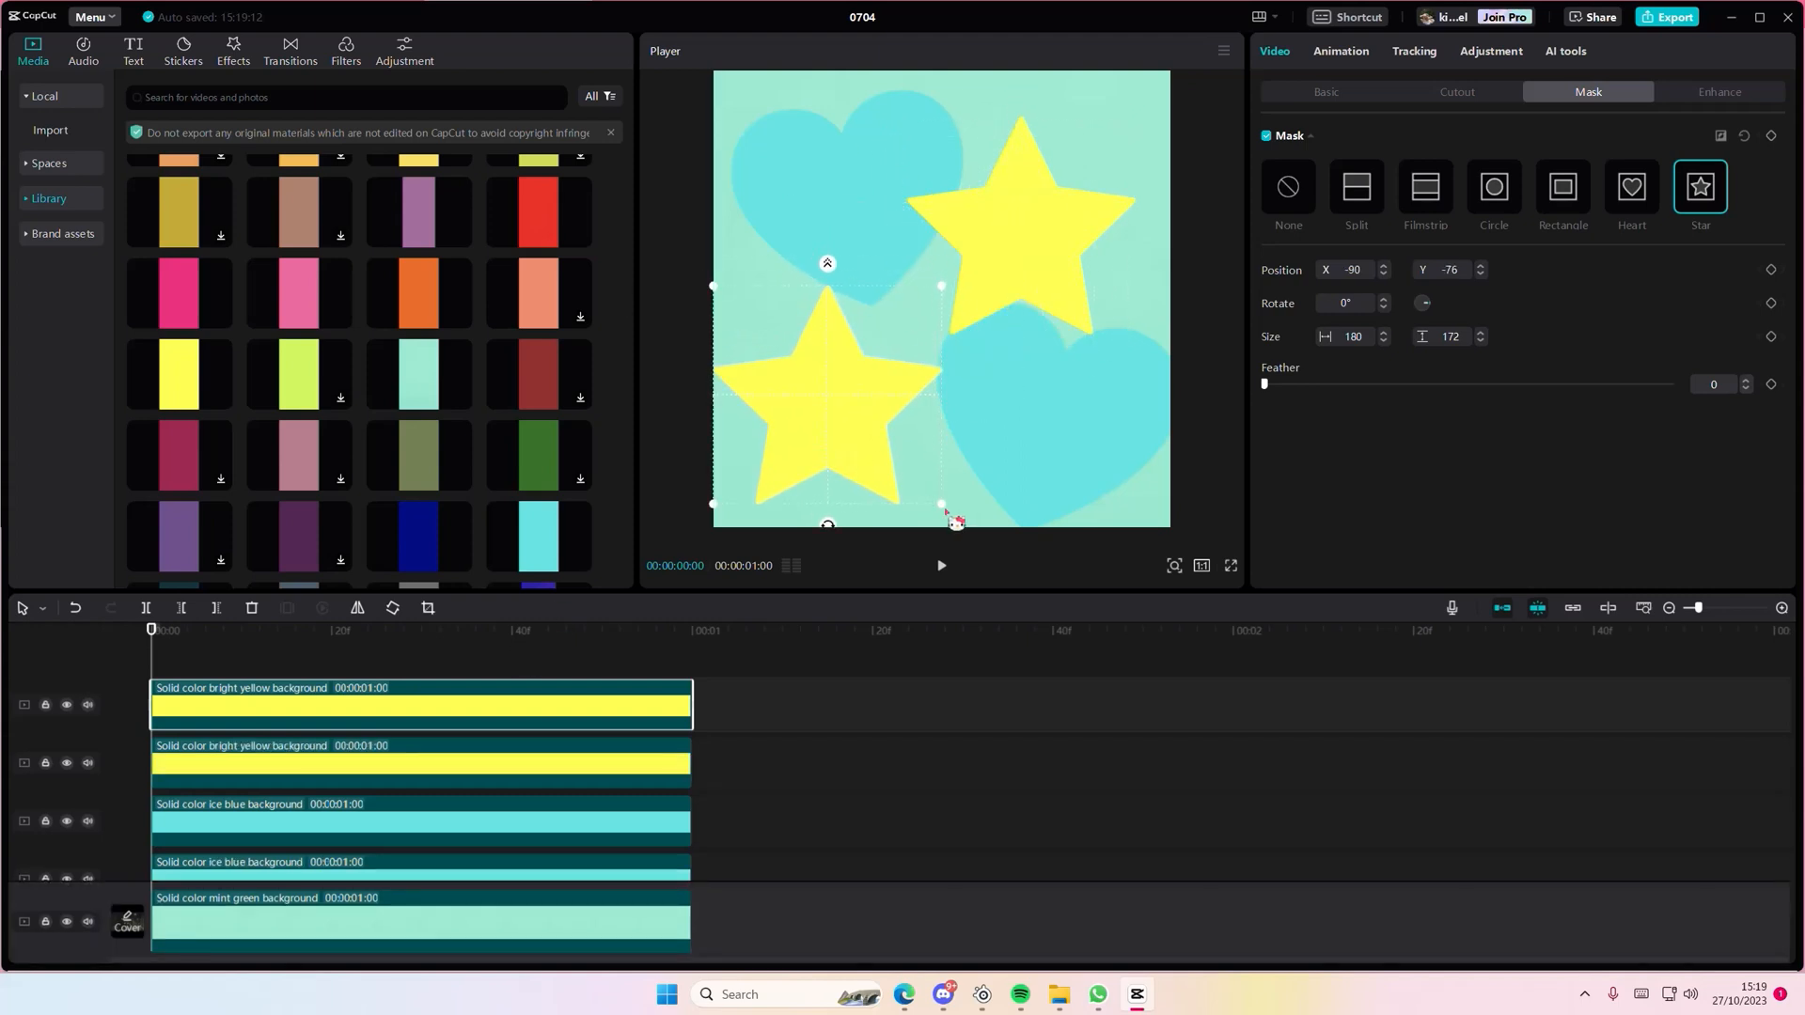
left_click_drag(944, 507, 903, 492)
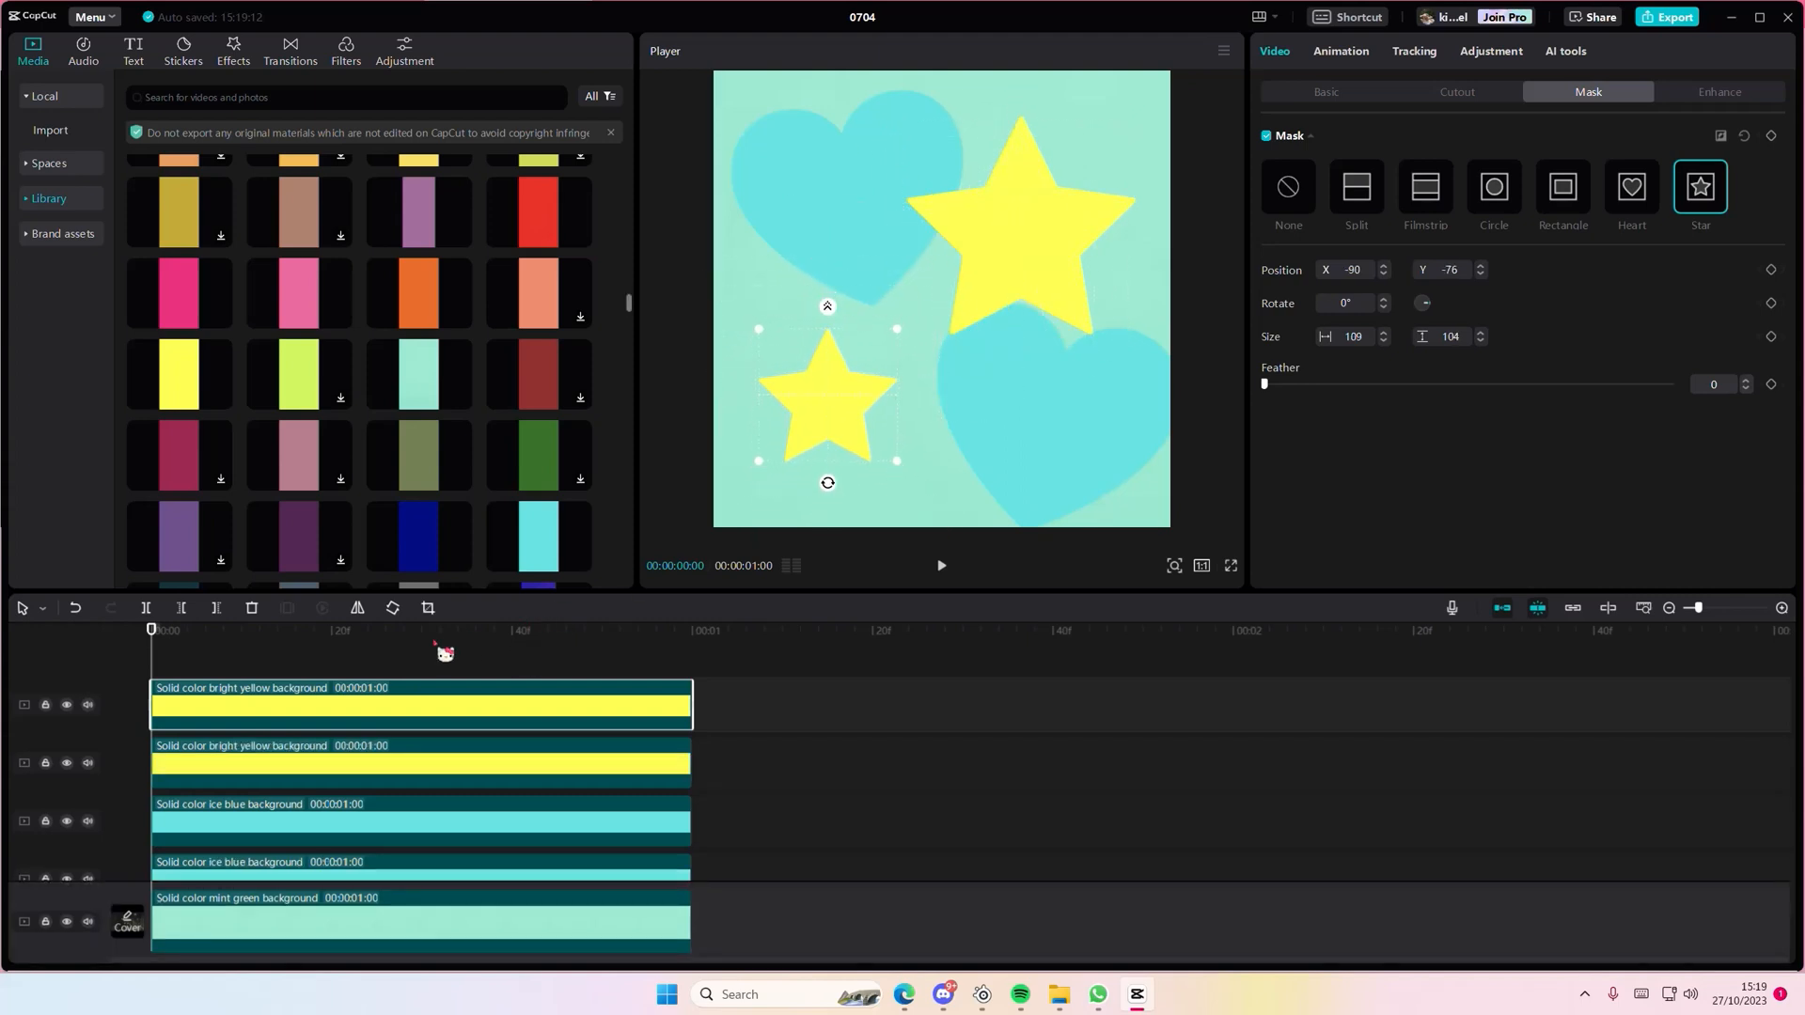
key("ctrl+v")
left_click_drag(826, 443, 1106, 471)
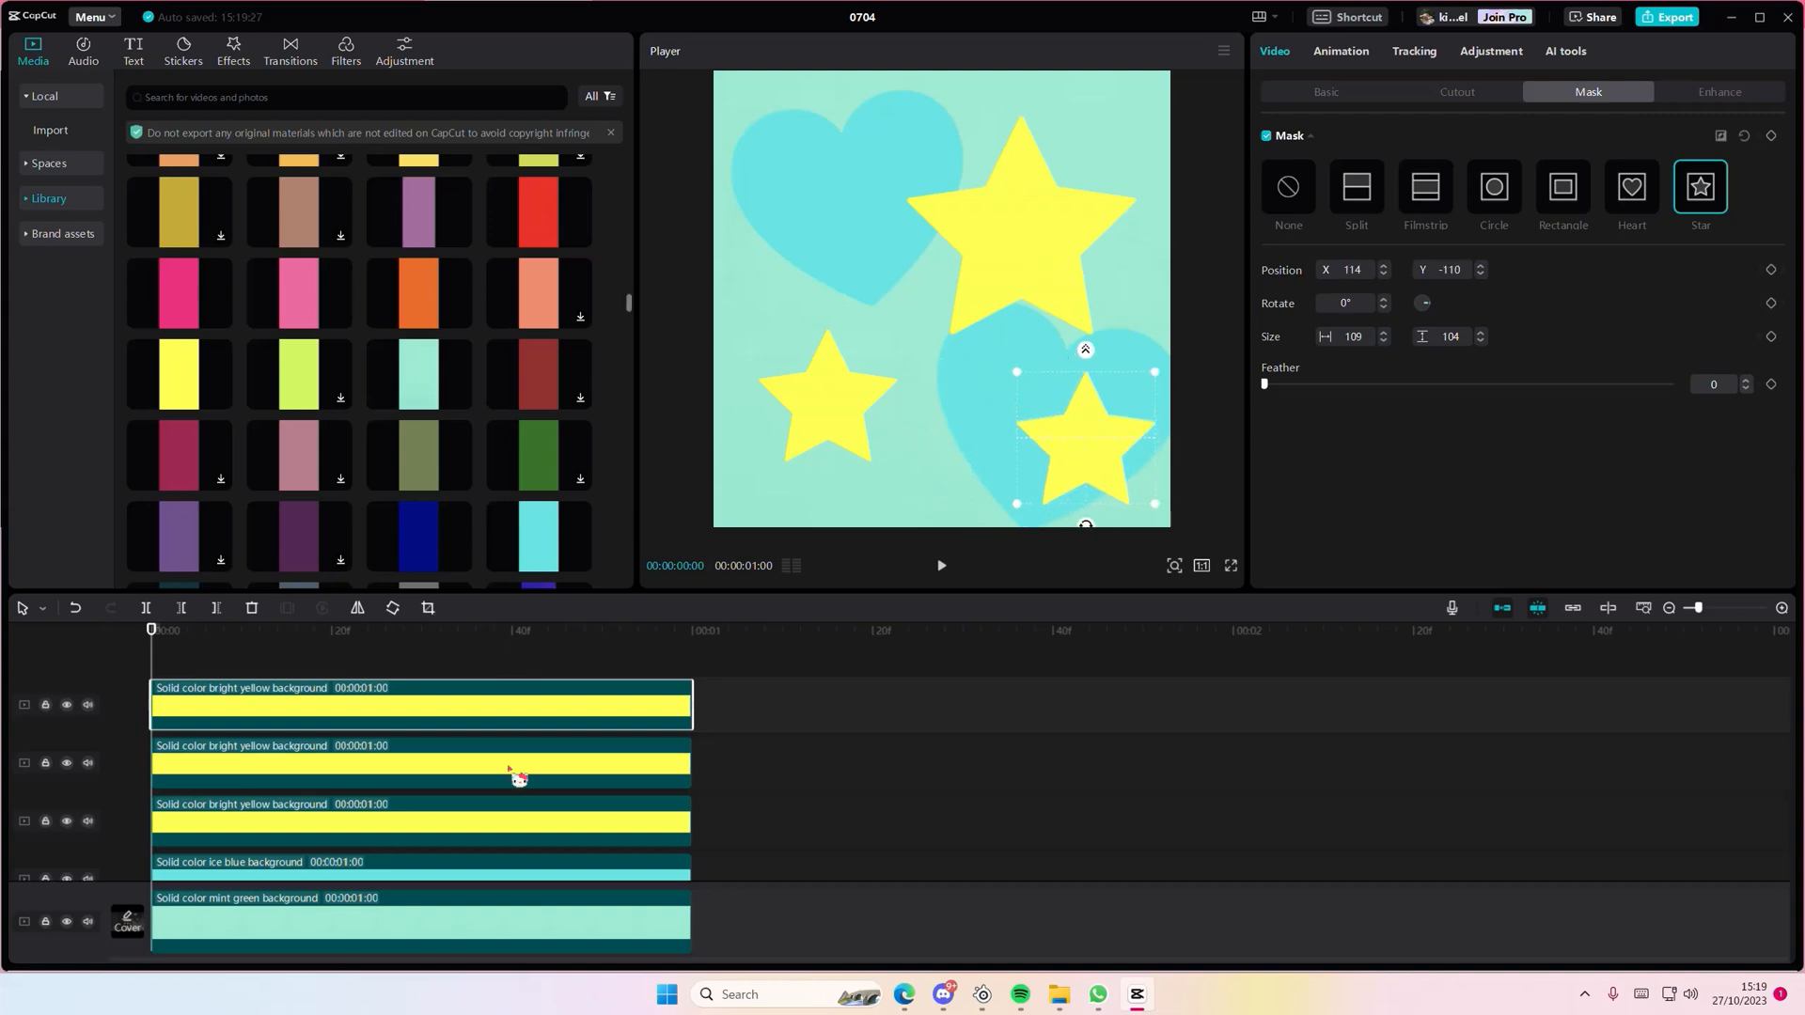
Move the large star to X 79, Y 77, and rotate the small star over the heart 10° and move it to X 127, Y -120
left_click(525, 834)
left_click_drag(1013, 284, 1042, 252)
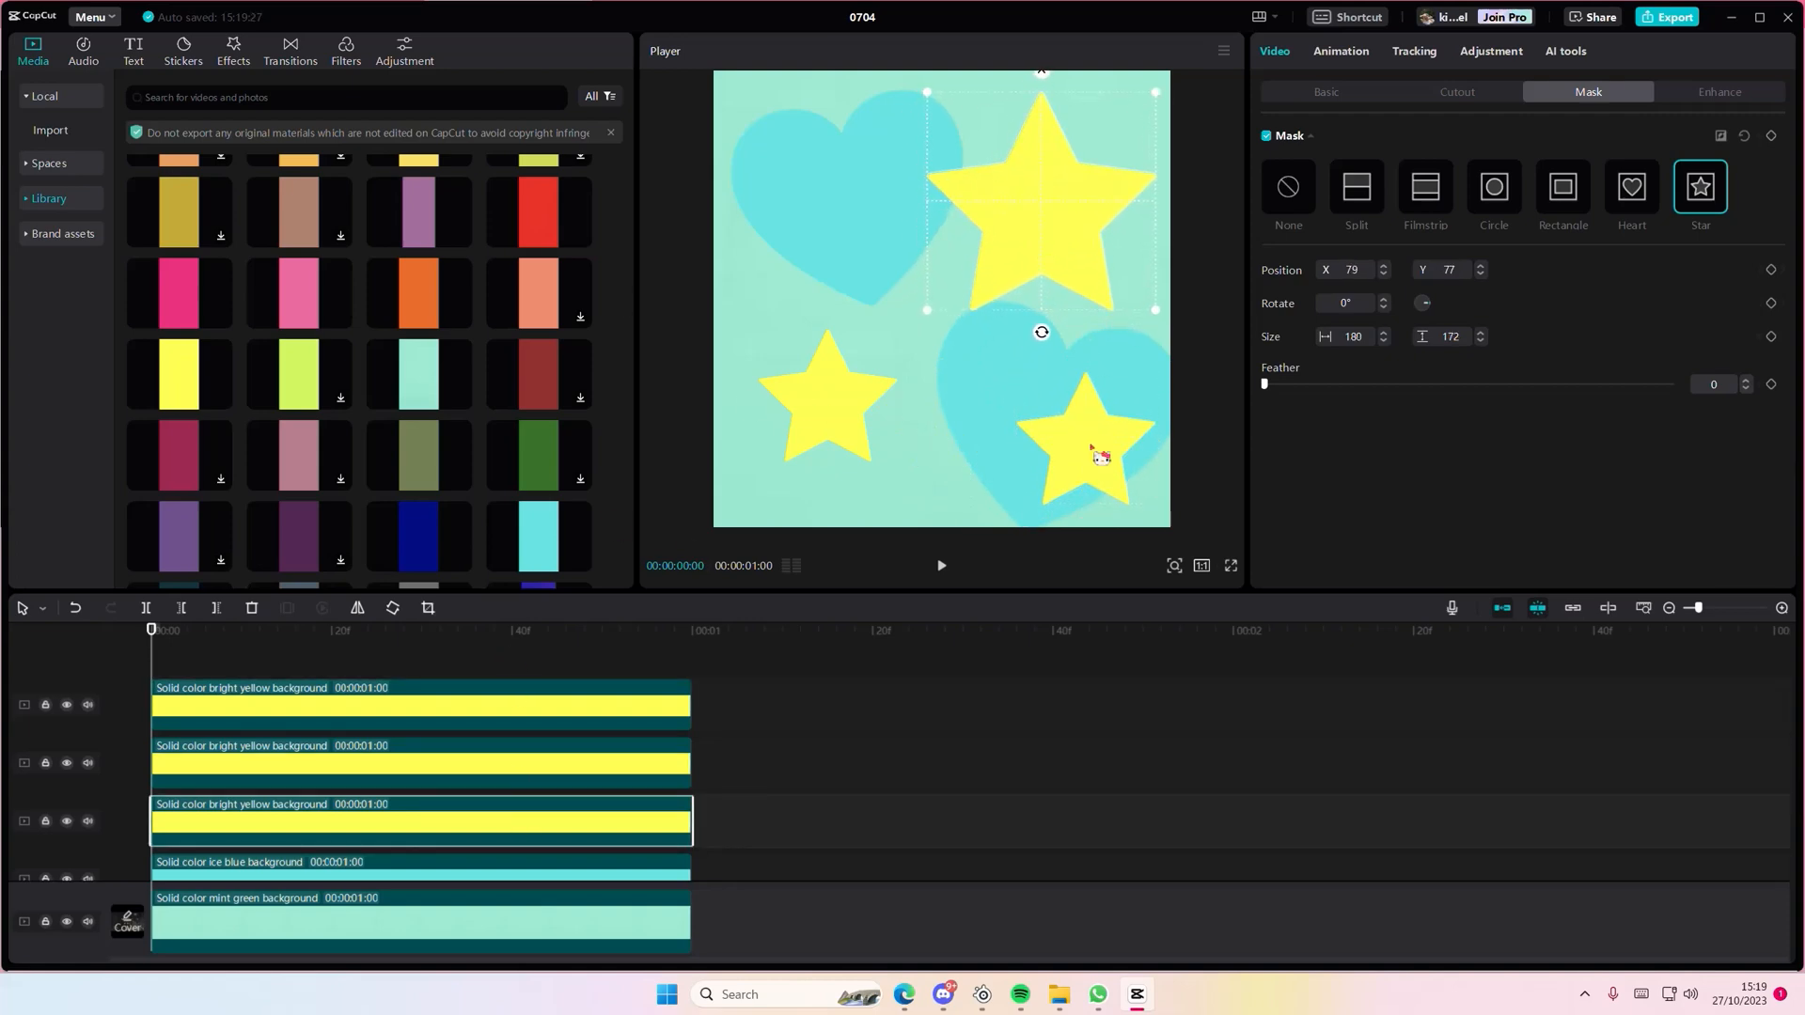
left_click(626, 724)
left_click_drag(1083, 533, 1080, 472)
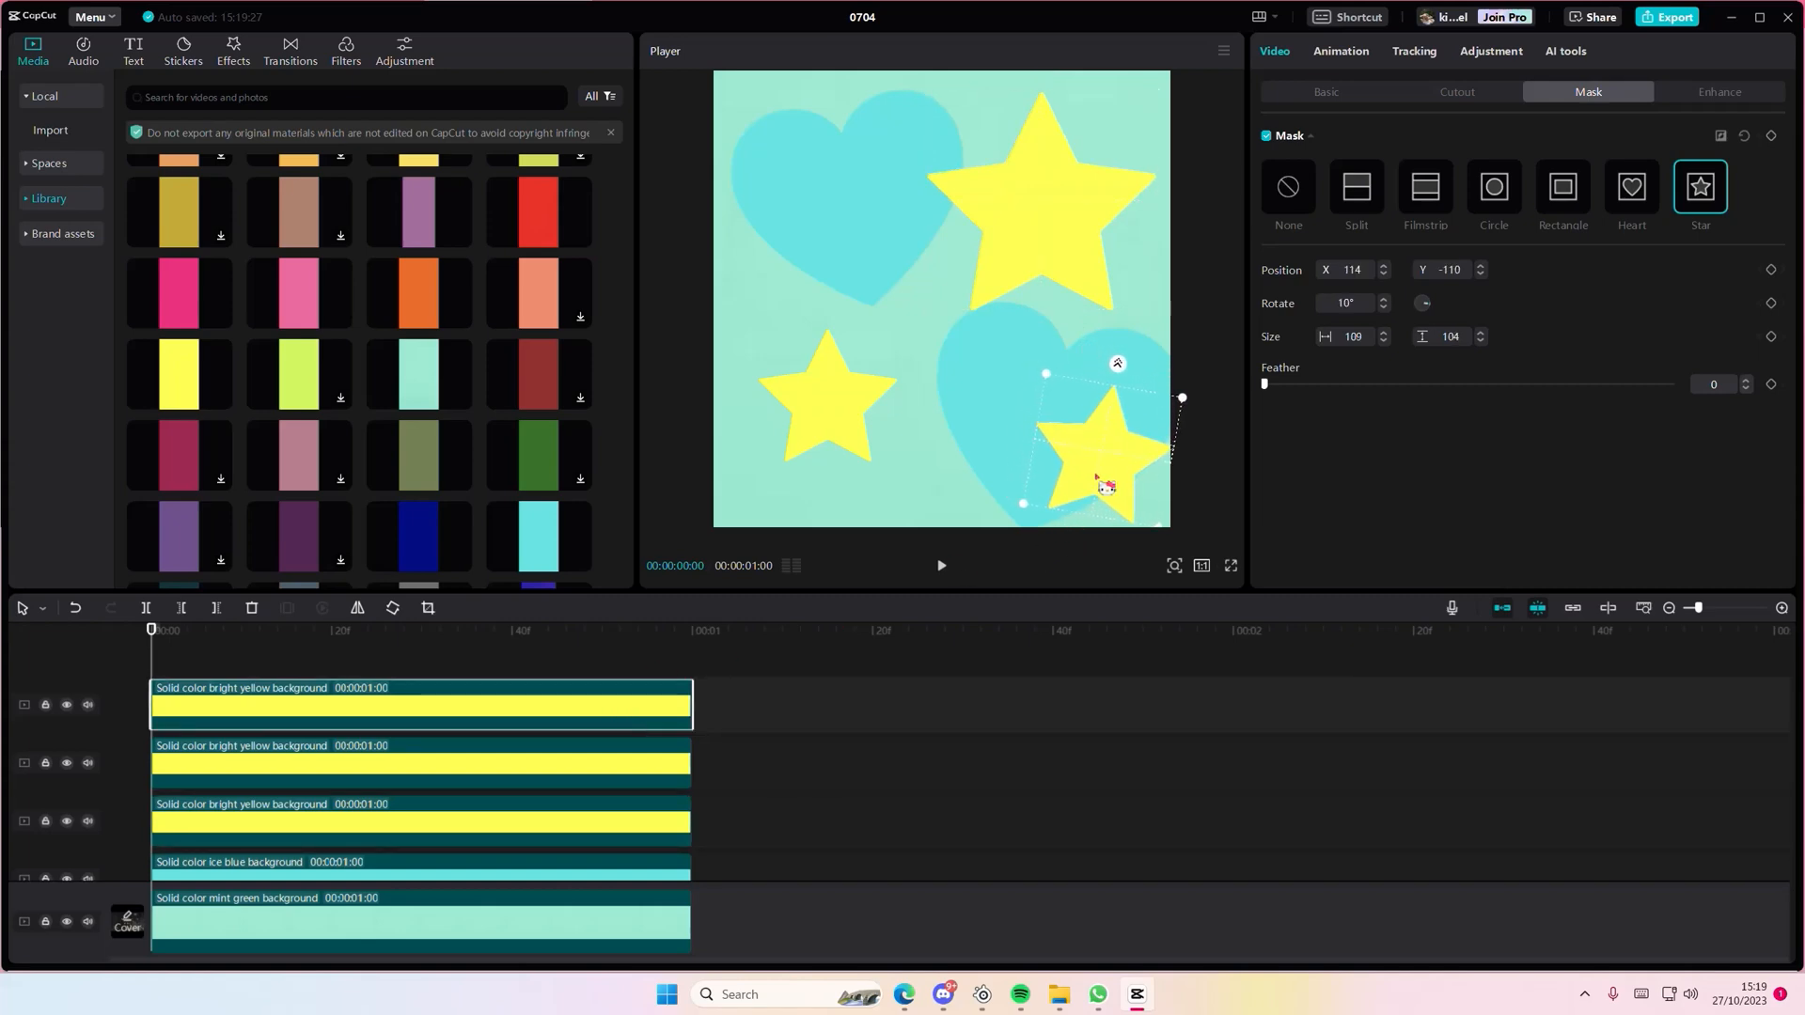
Add a default text clip above the star layers and trim its end to the one-second mark
left_click(137, 64)
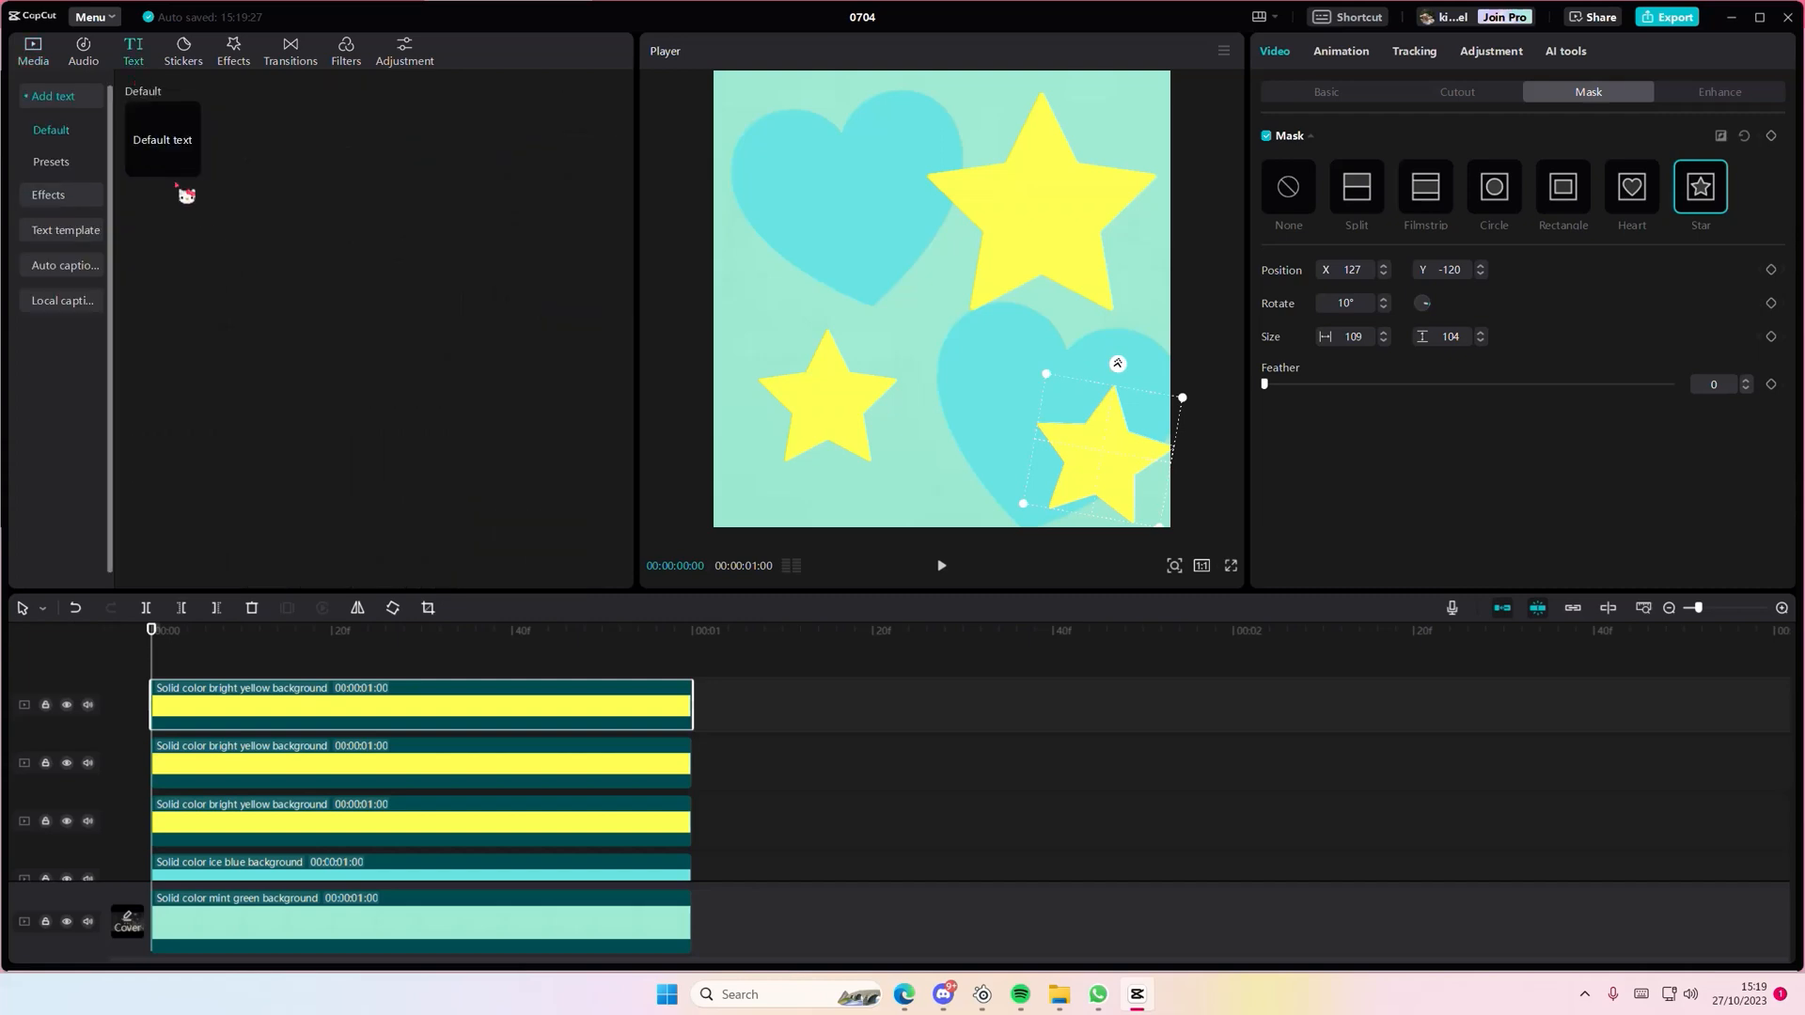
left_click(82, 655)
left_click_drag(81, 655, 86, 673)
left_click_drag(663, 639, 693, 688)
left_click(218, 609)
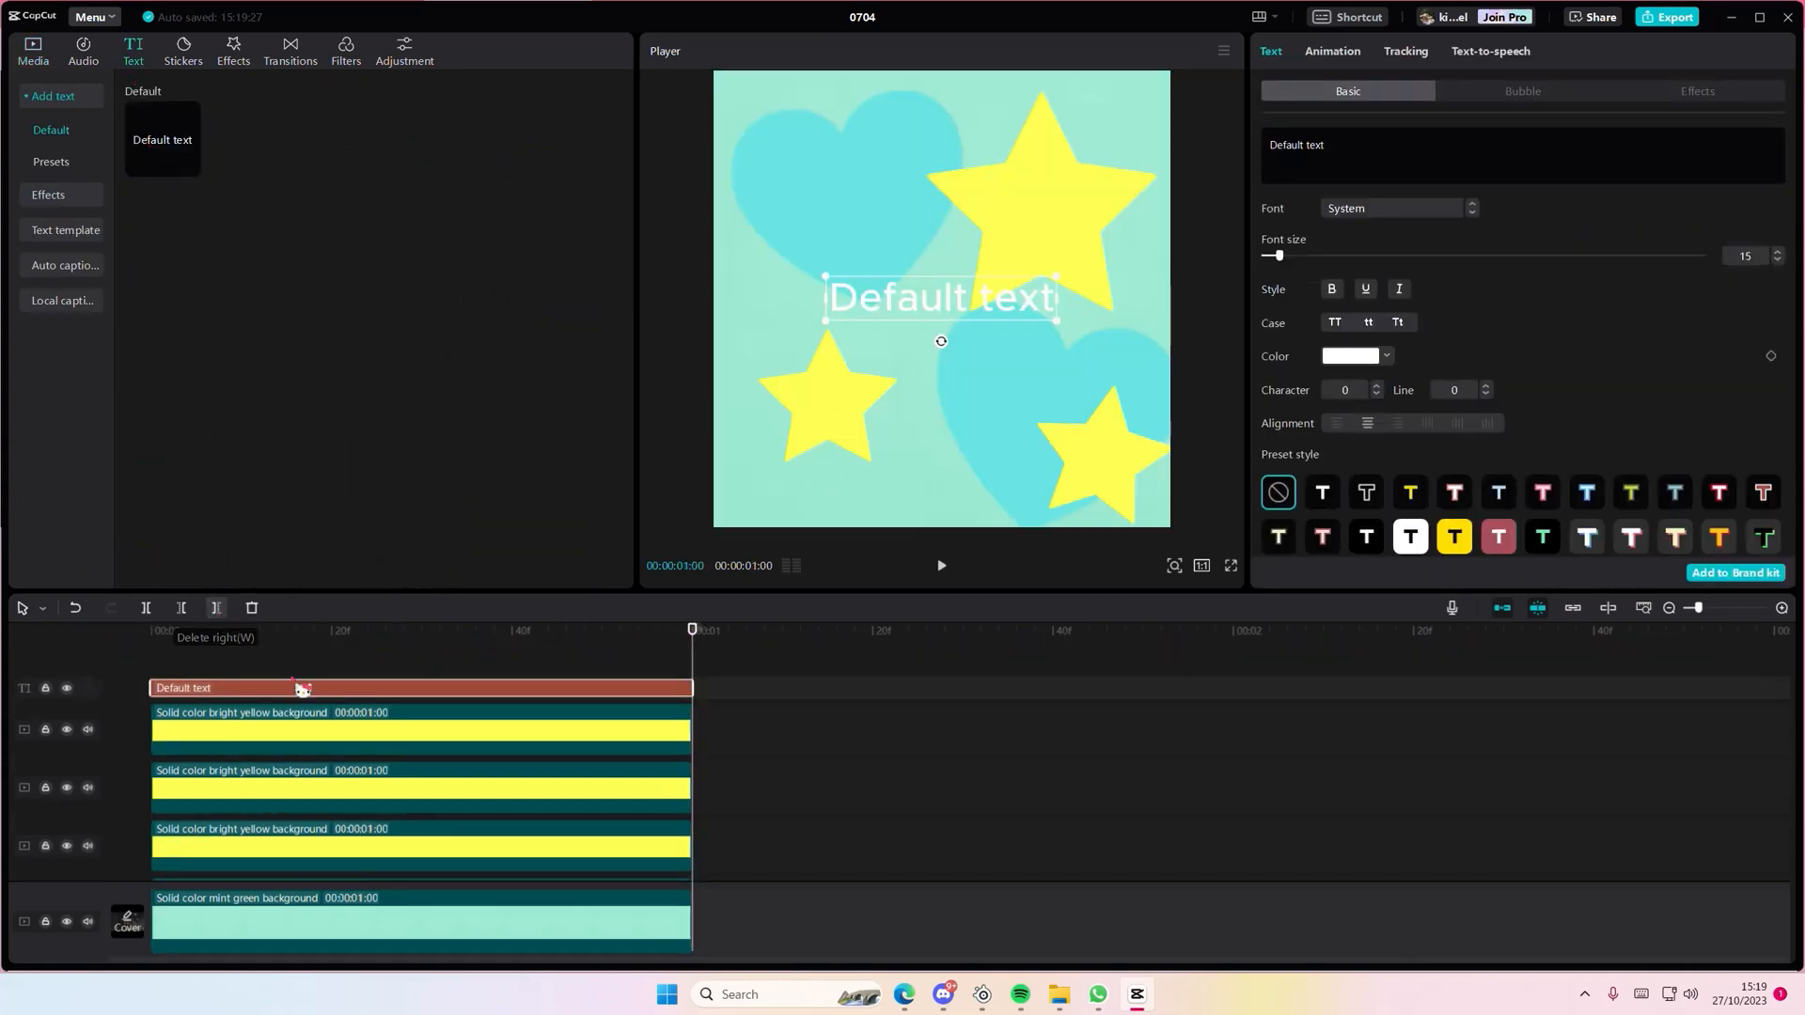
Replace the placeholder wording of the text clip with 1989
left_click(314, 689)
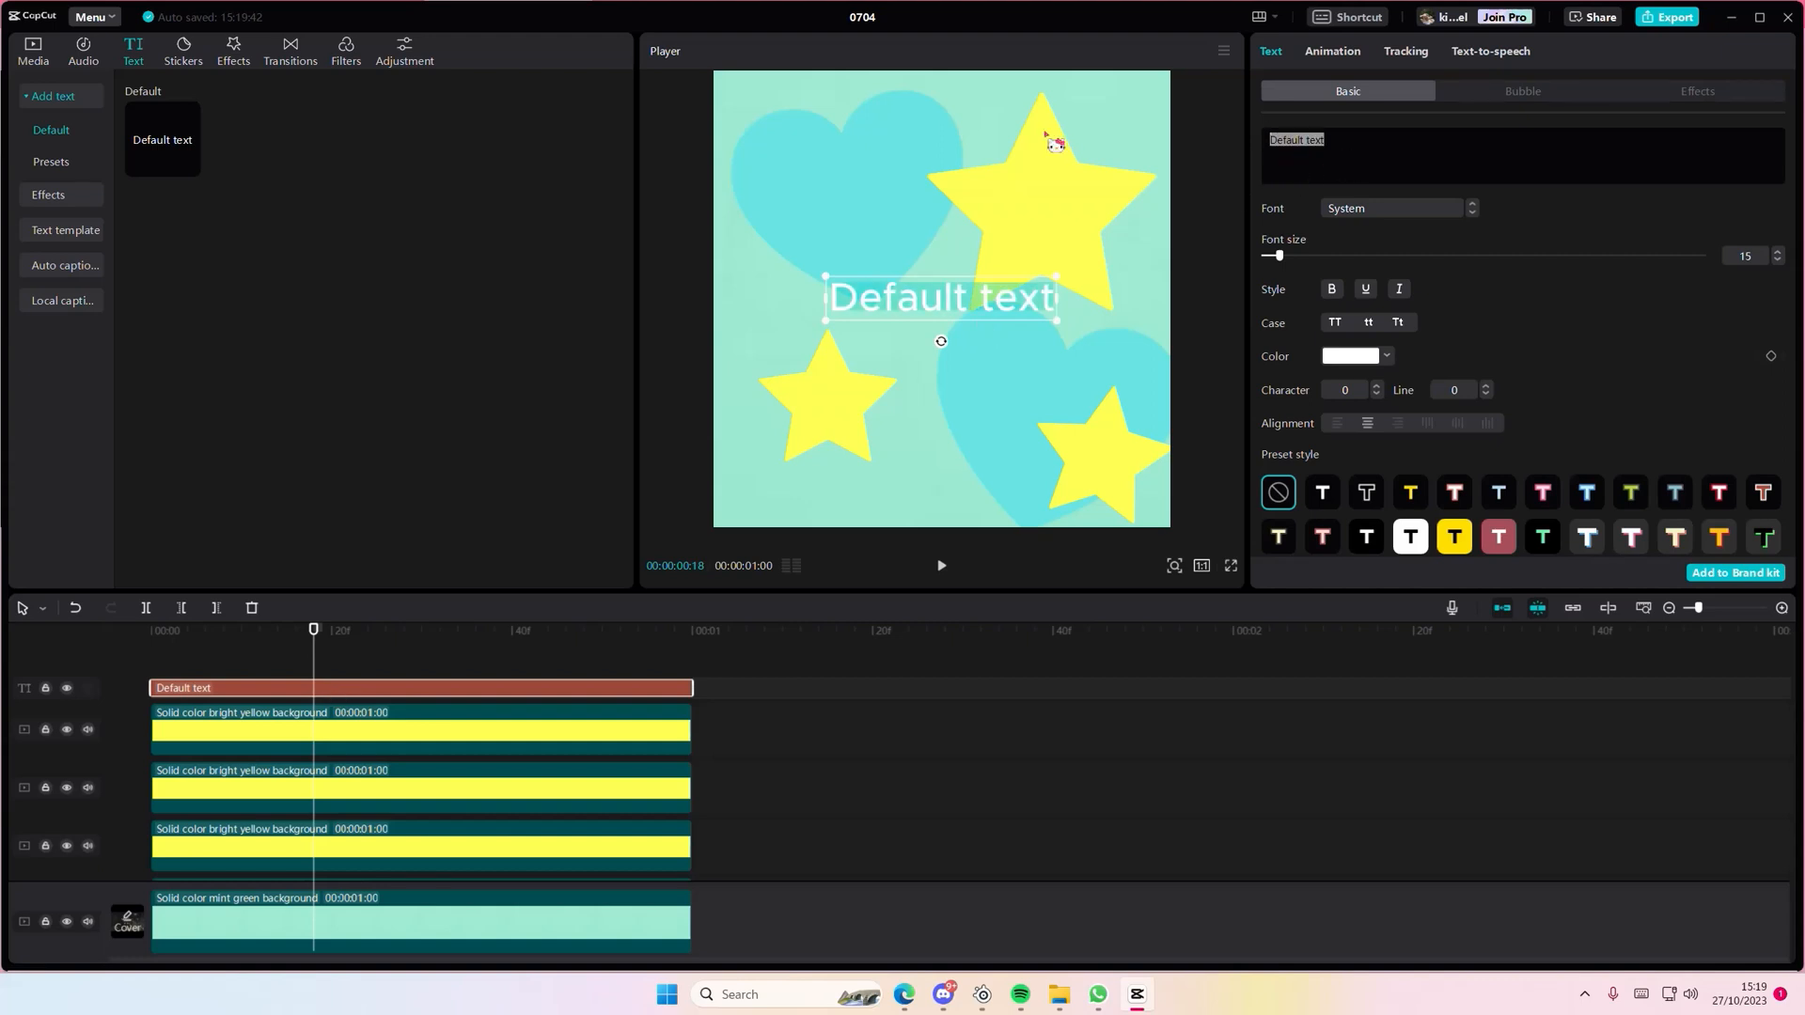
type("2989")
key("BackSpace")
key("BackSpace")
key("BackSpace")
key("BackSpace")
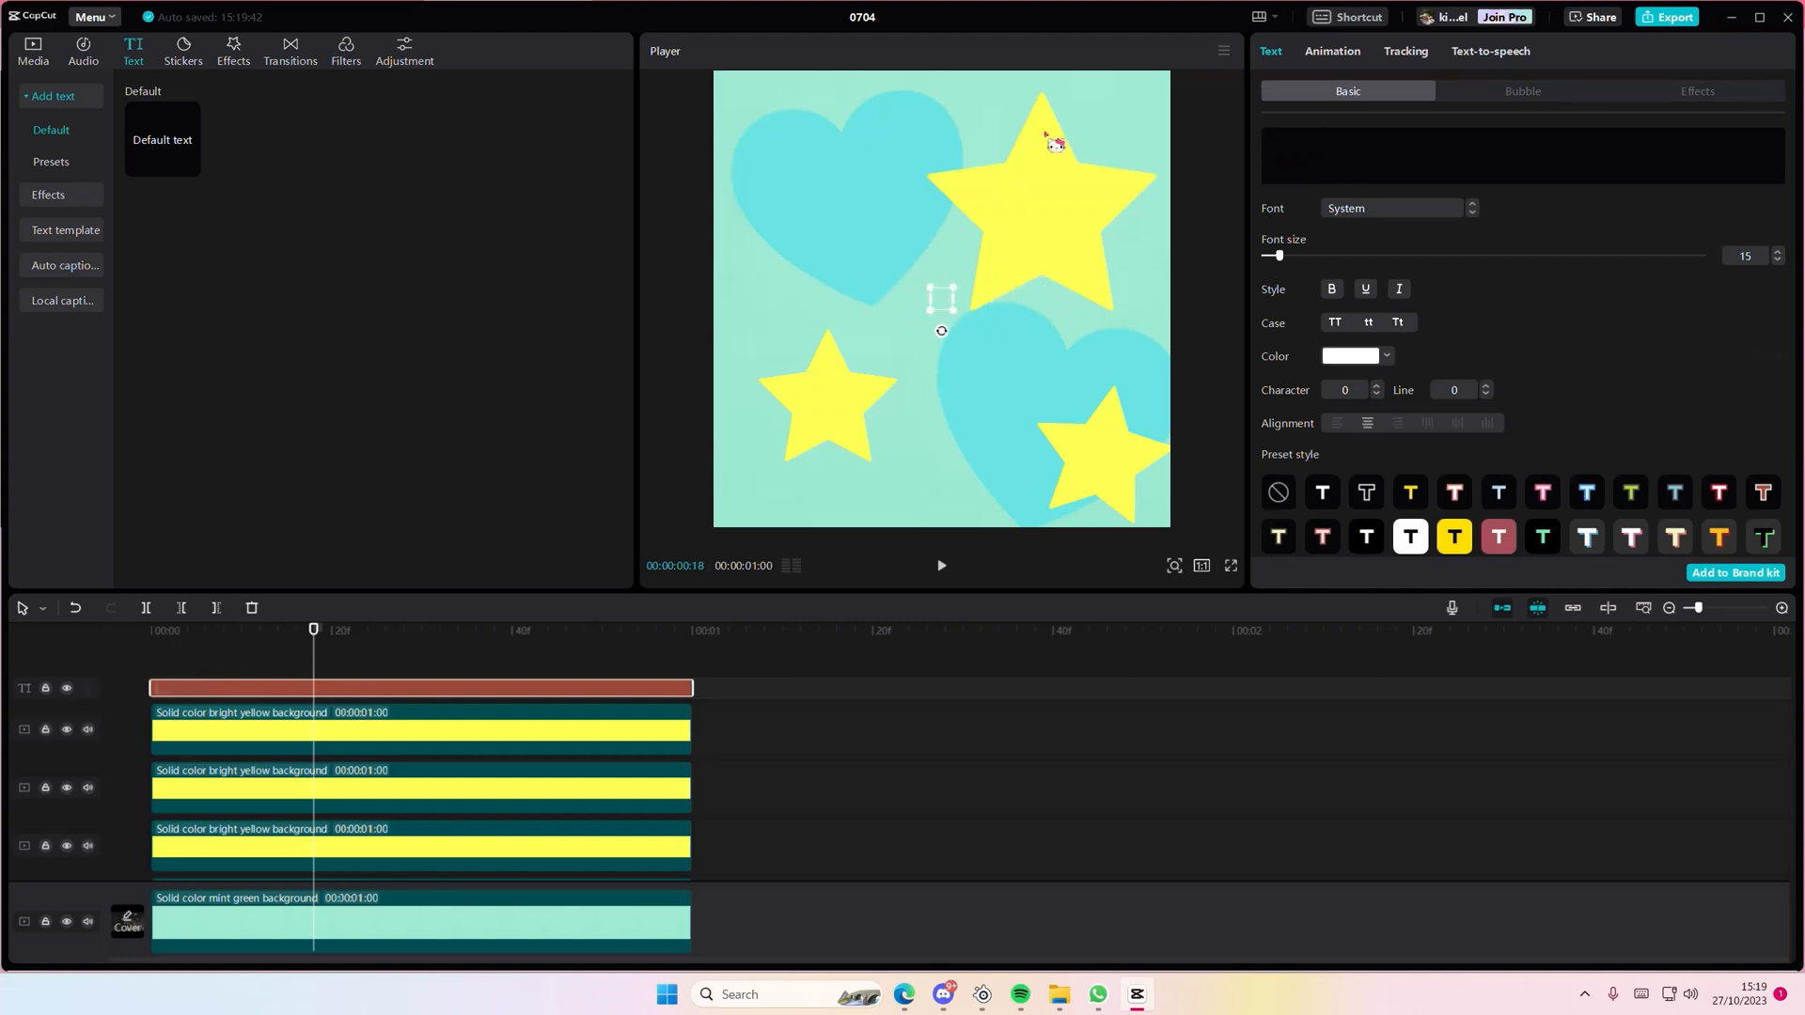
type("1989")
Set the 1989 text to the Huglove font at size 56
left_click_drag(1276, 256, 1319, 256)
left_click(1354, 211)
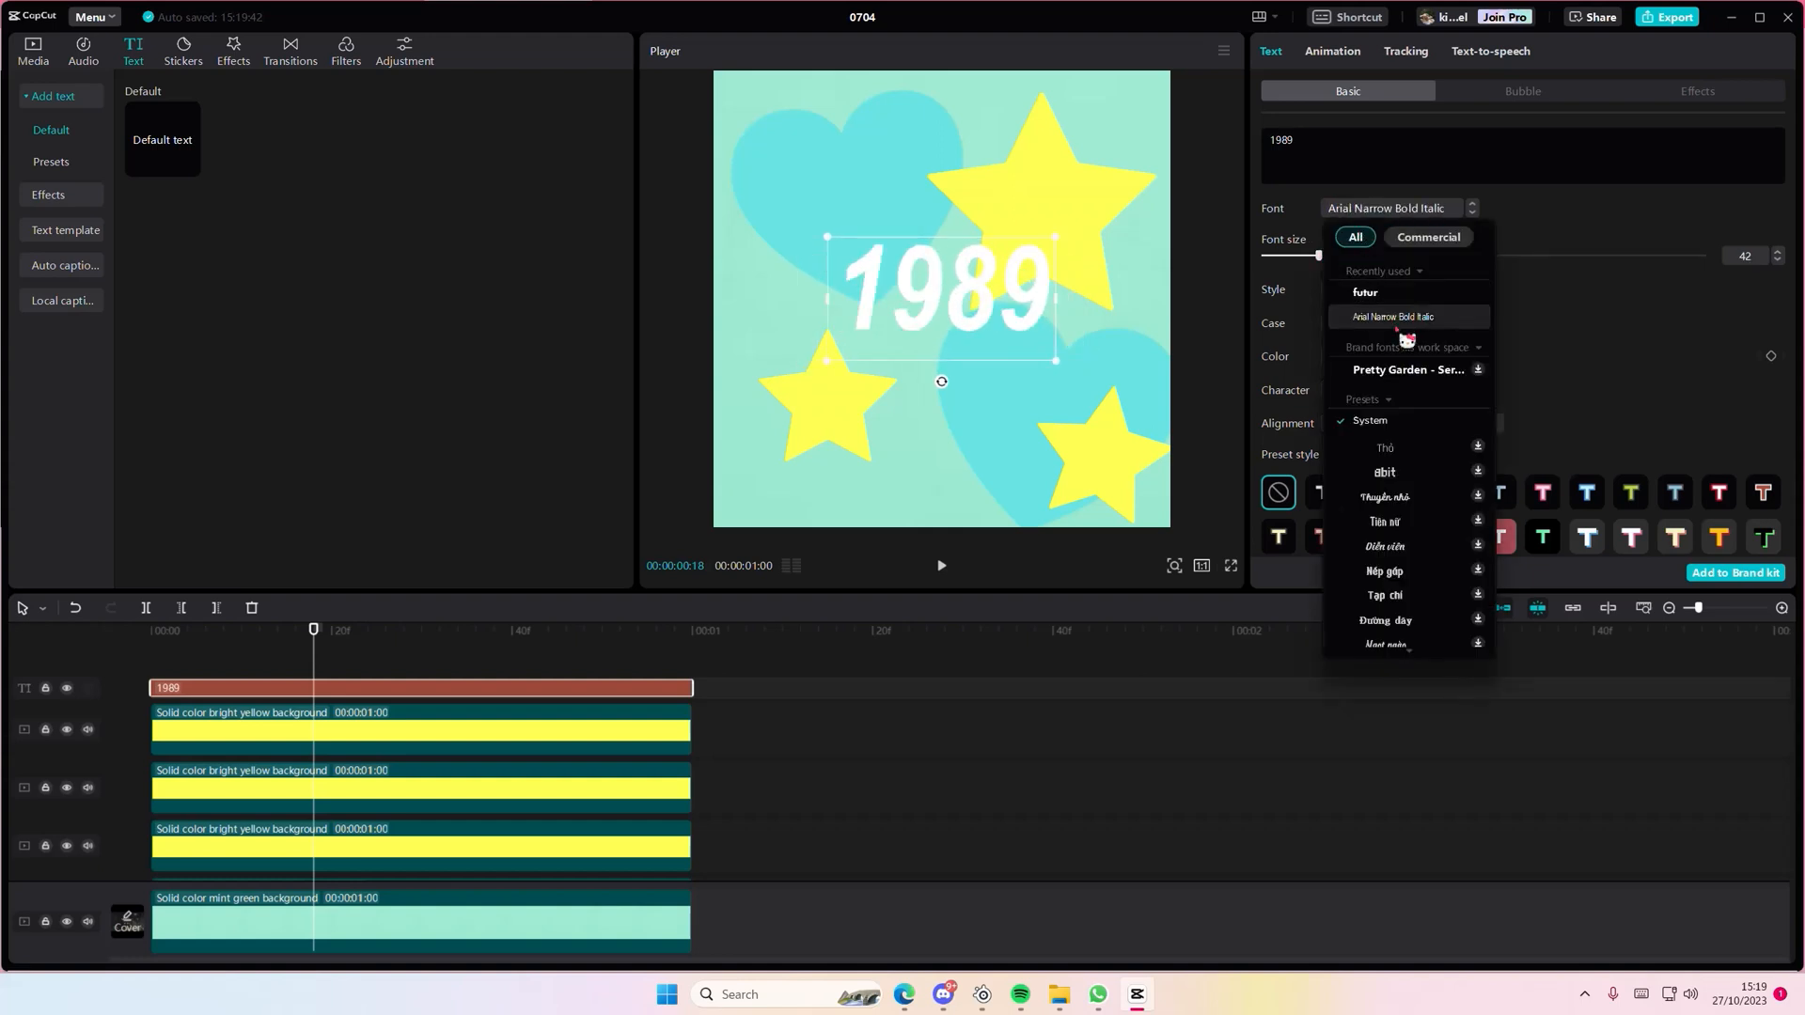
left_click(1365, 401)
scroll(1408, 575, "down", 1)
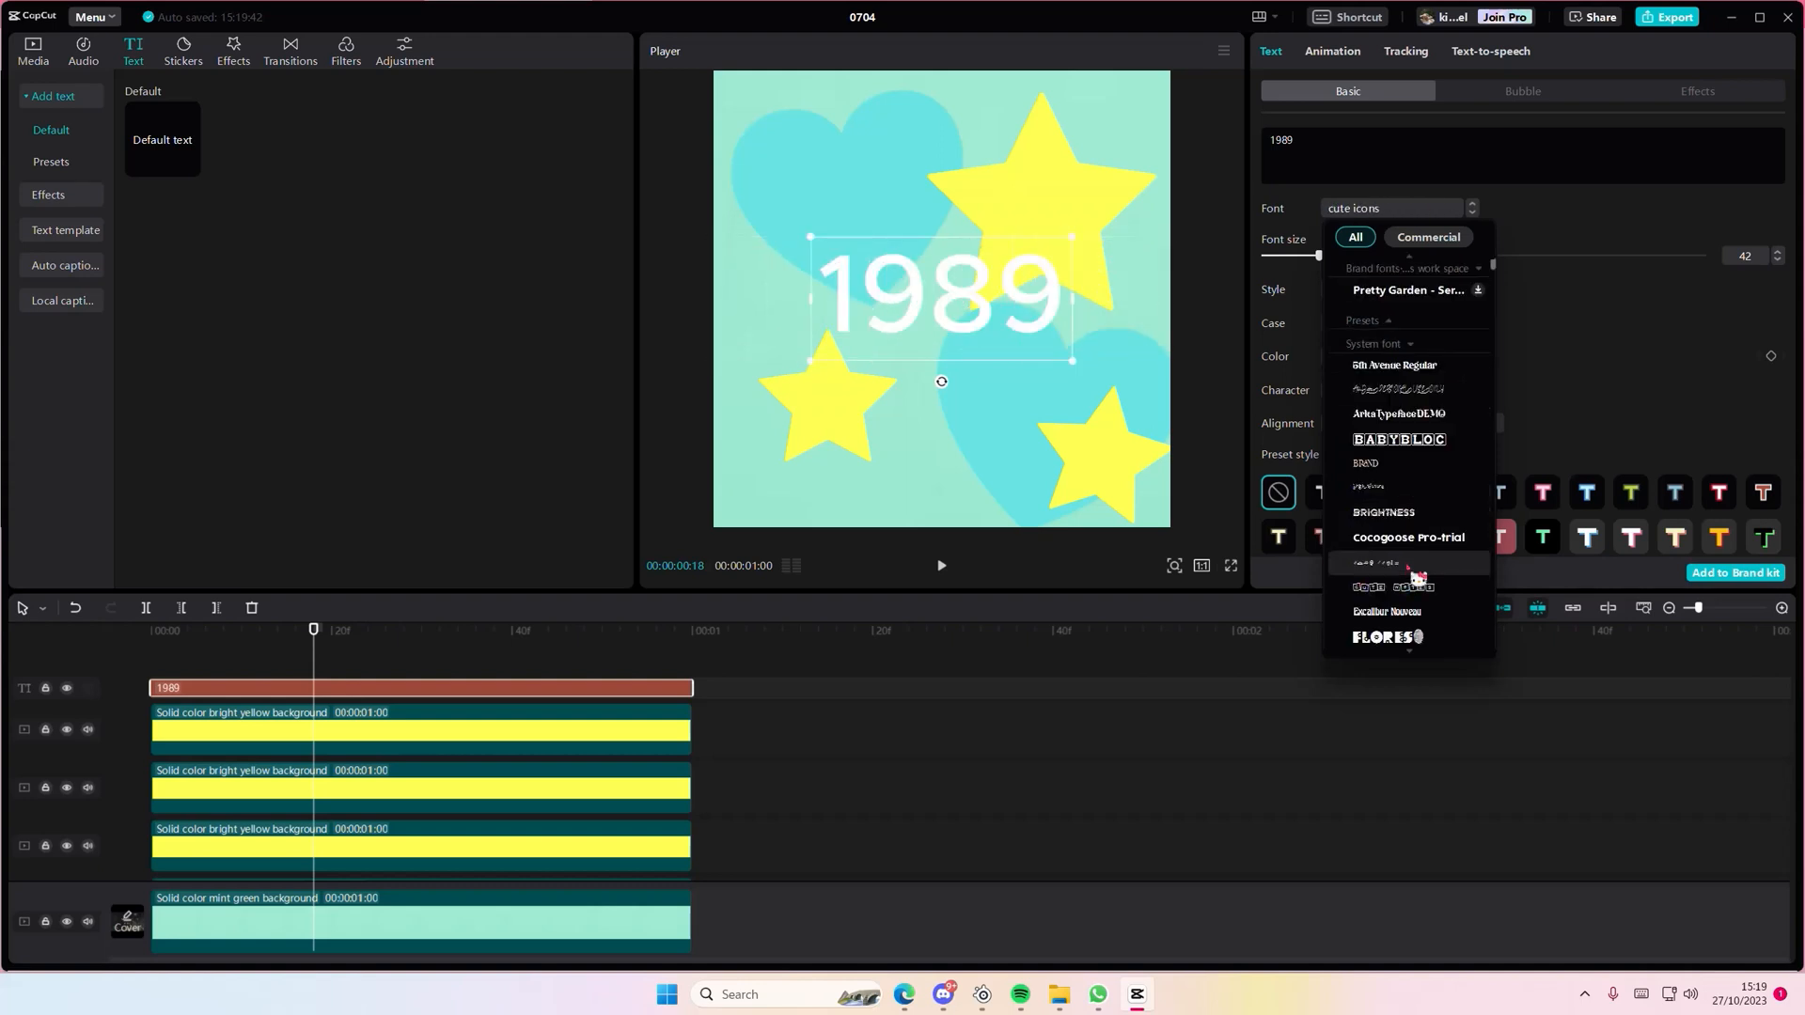
scroll(1405, 508, "down", 5)
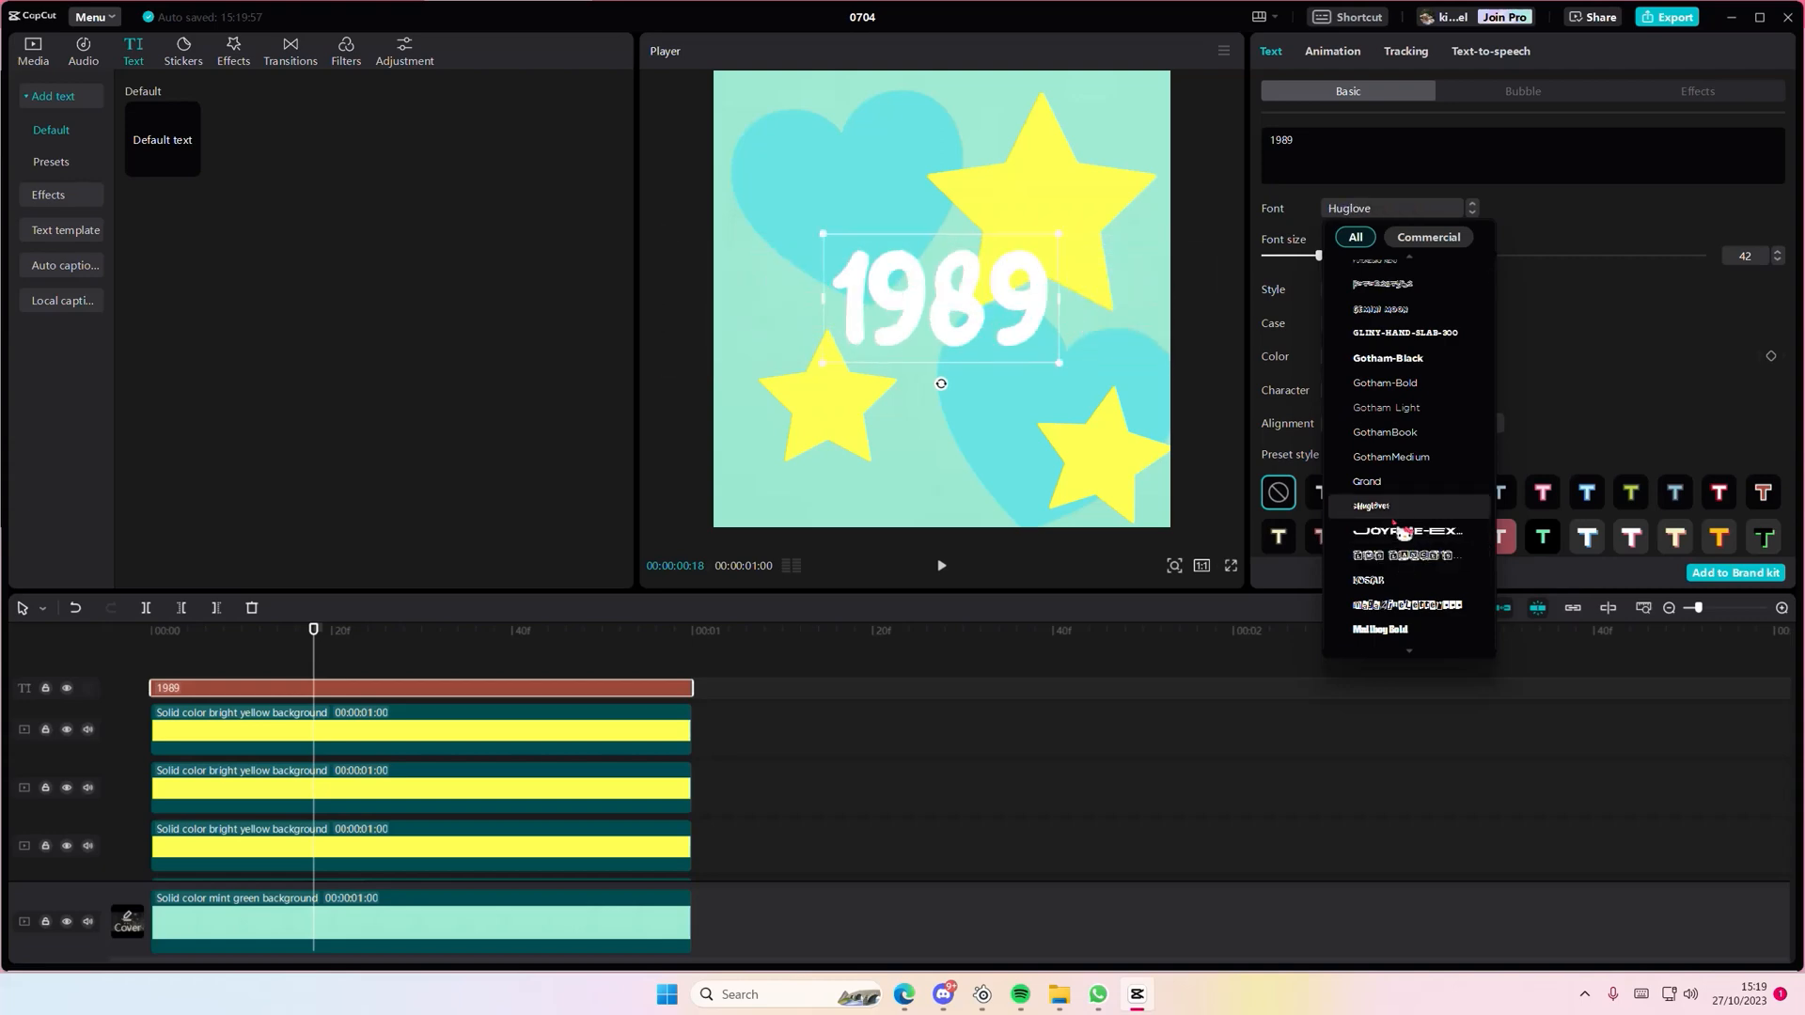
left_click(1399, 510)
left_click_drag(1327, 271, 1351, 276)
Select the text and all background clips and combine them into one compound clip
scroll(577, 798, "down", 3)
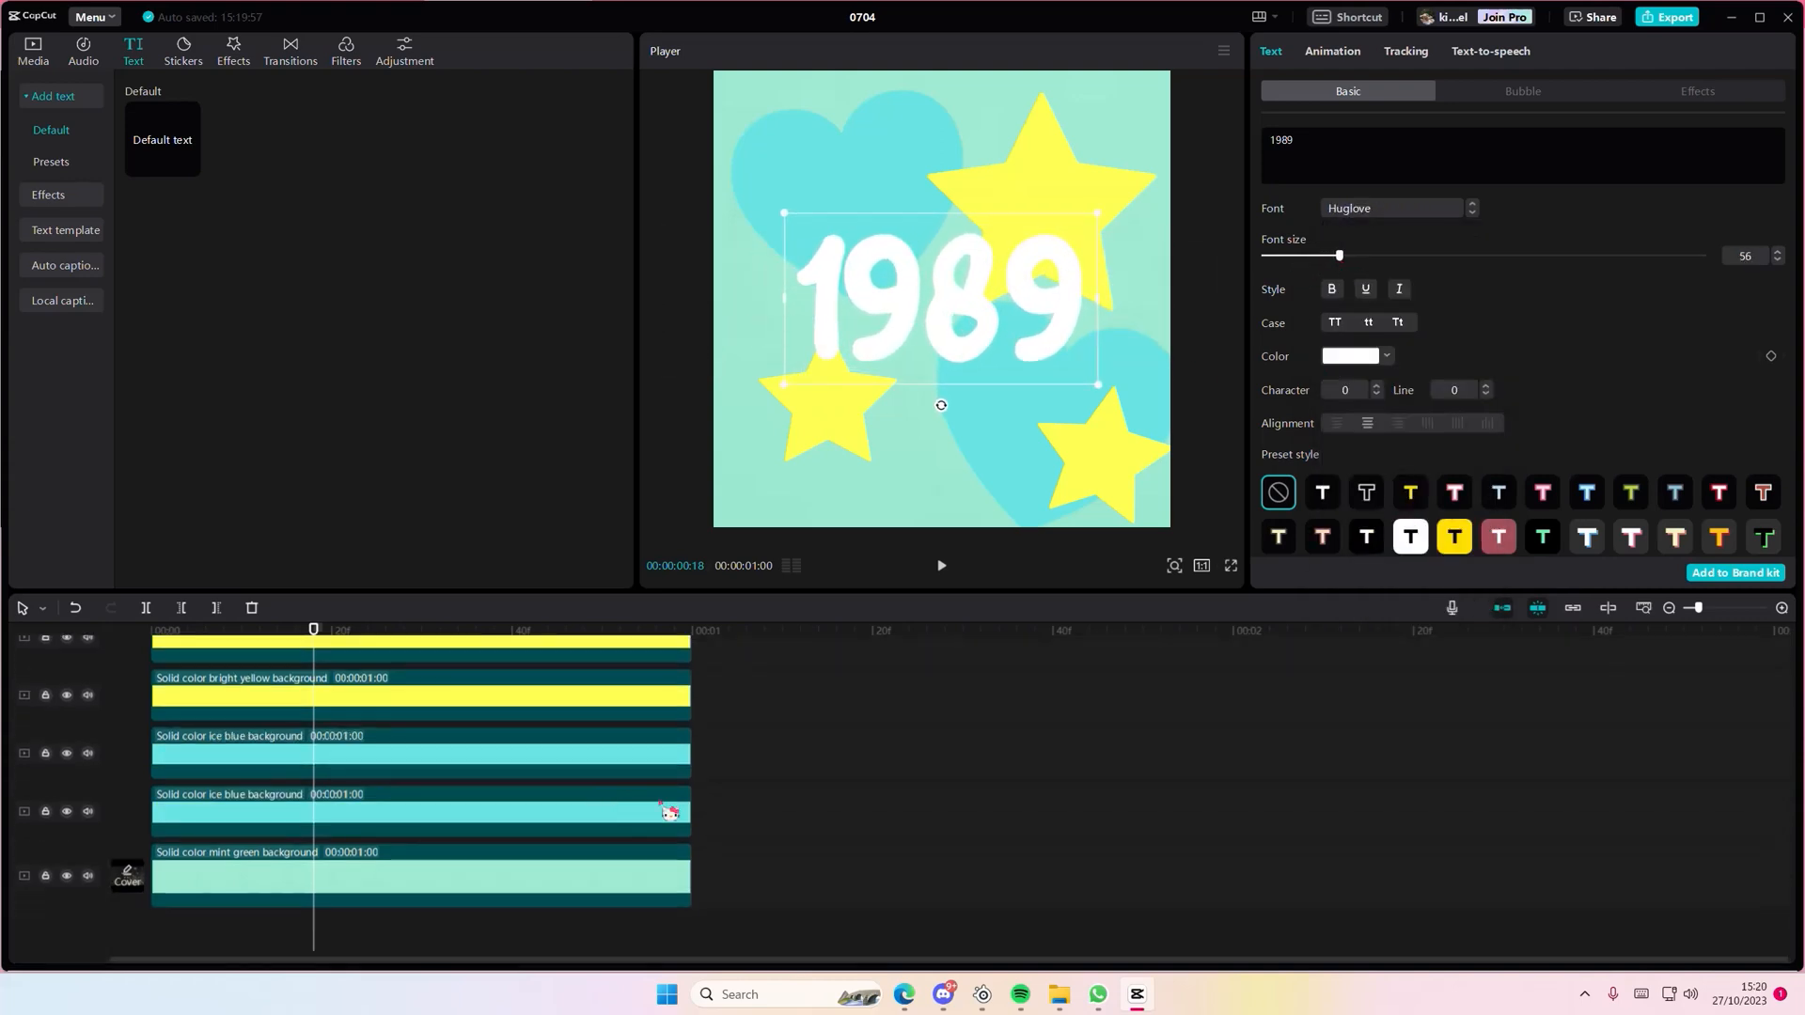
left_click_drag(761, 863, 270, 507)
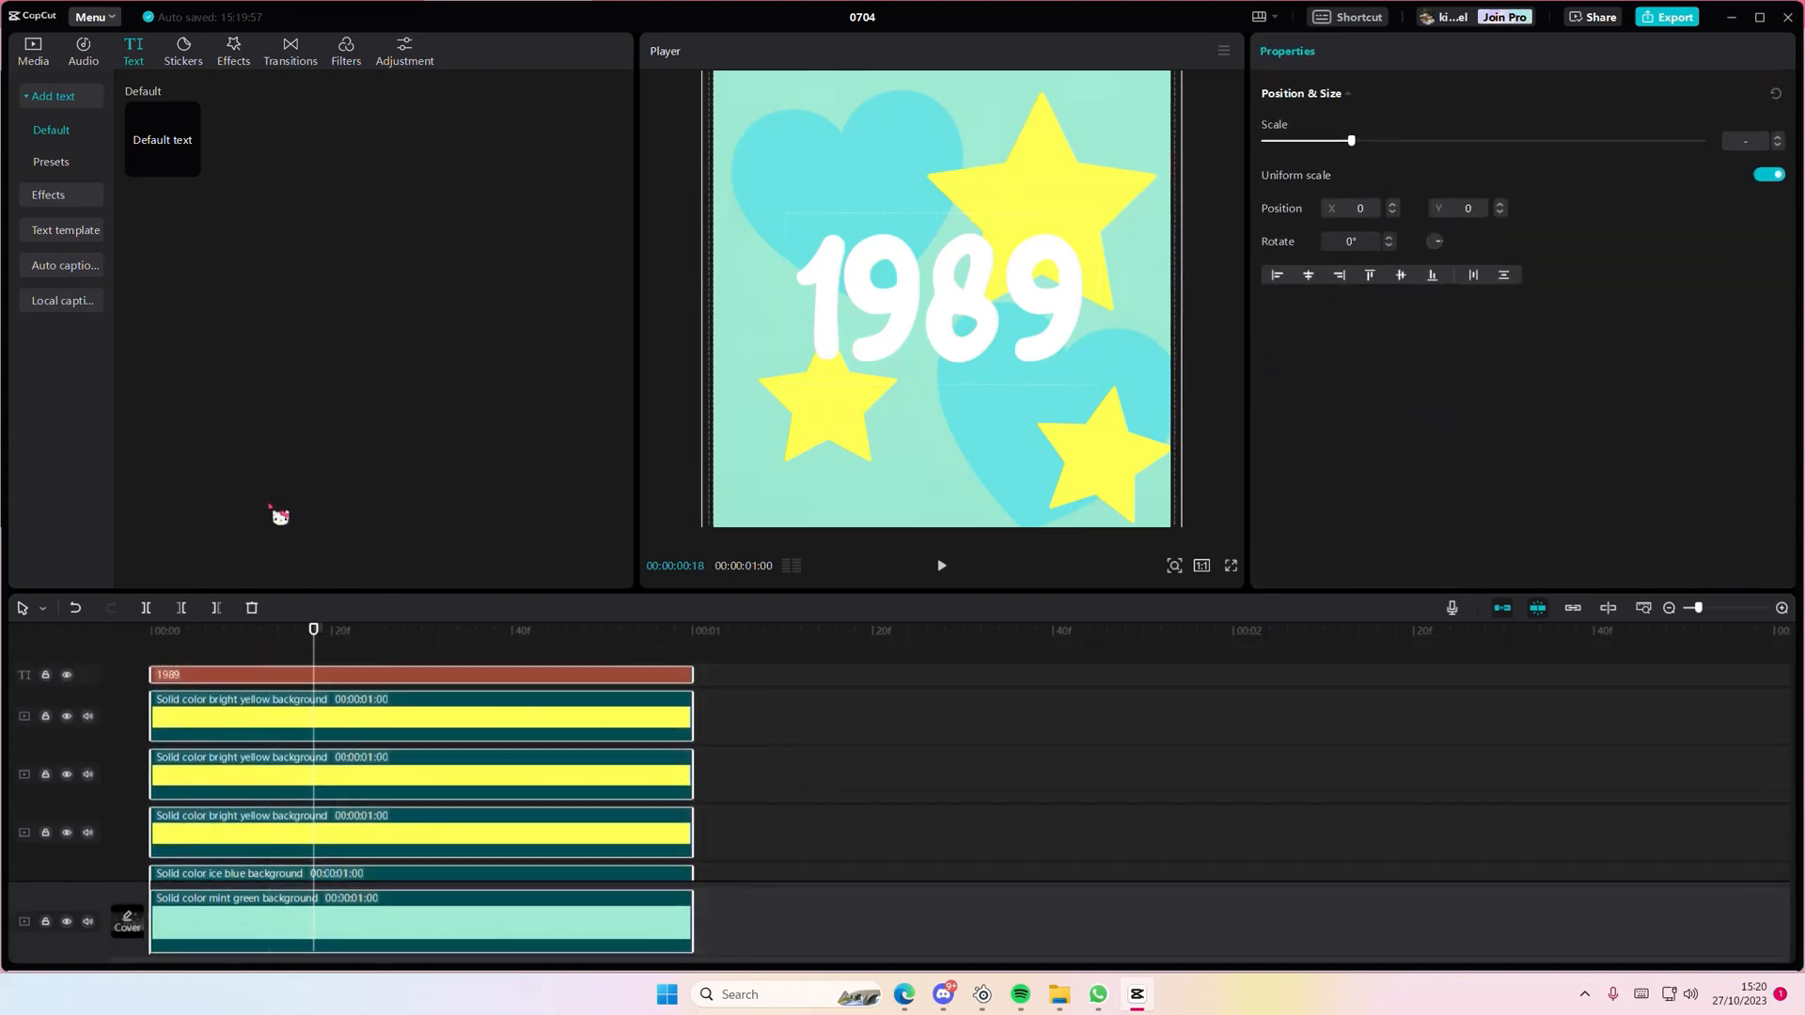
right_click(550, 732)
left_click(645, 851)
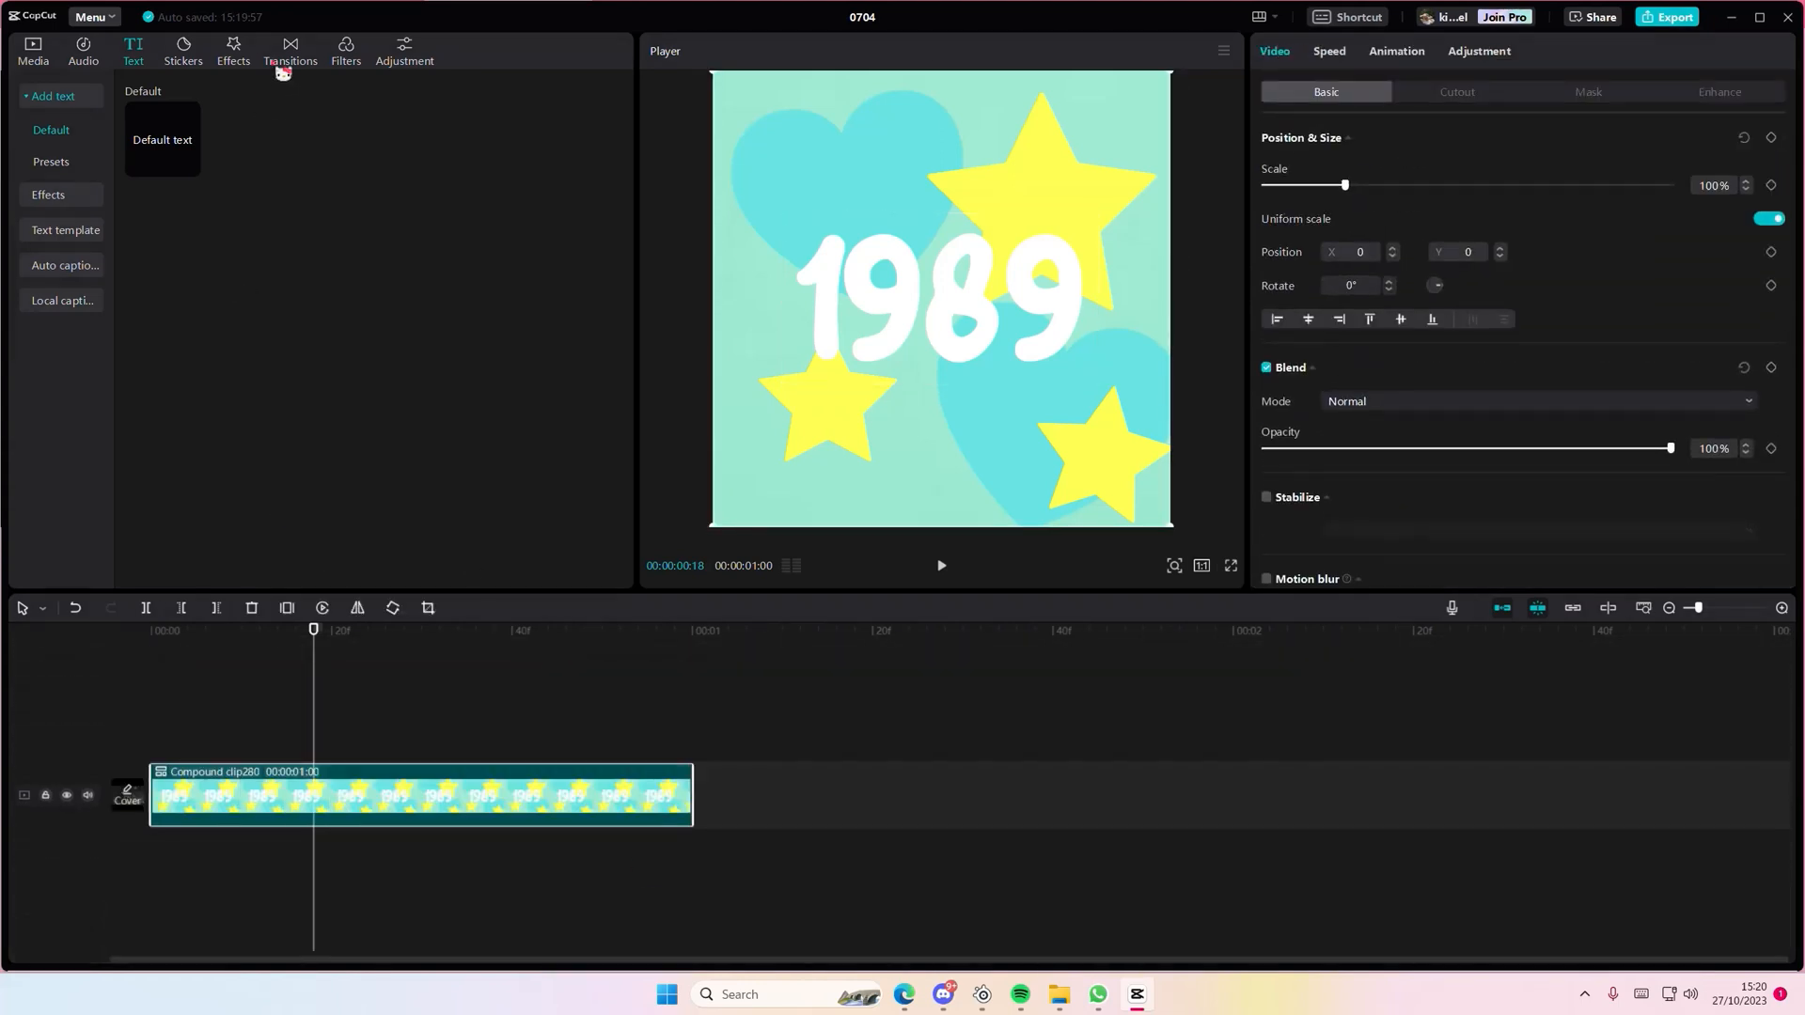
Apply the favorite Blur effect to the compound clip and set its strength to 21
left_click(233, 52)
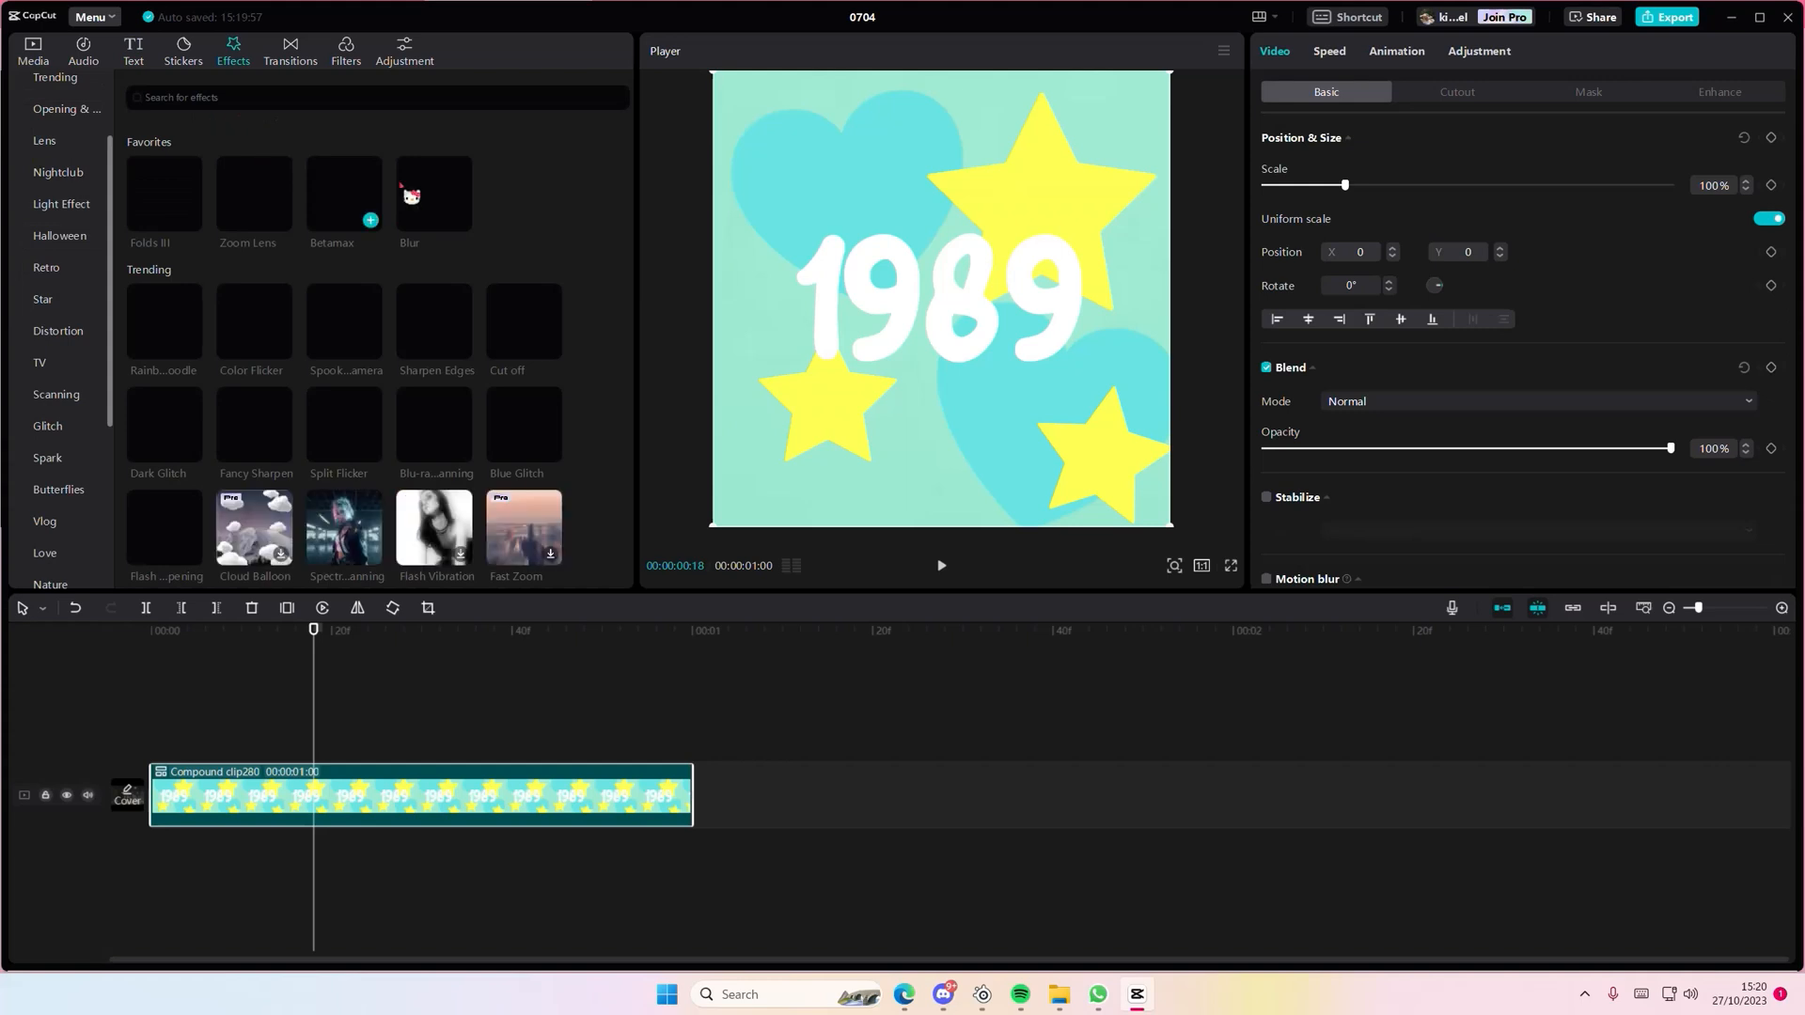
left_click_drag(409, 189, 228, 808)
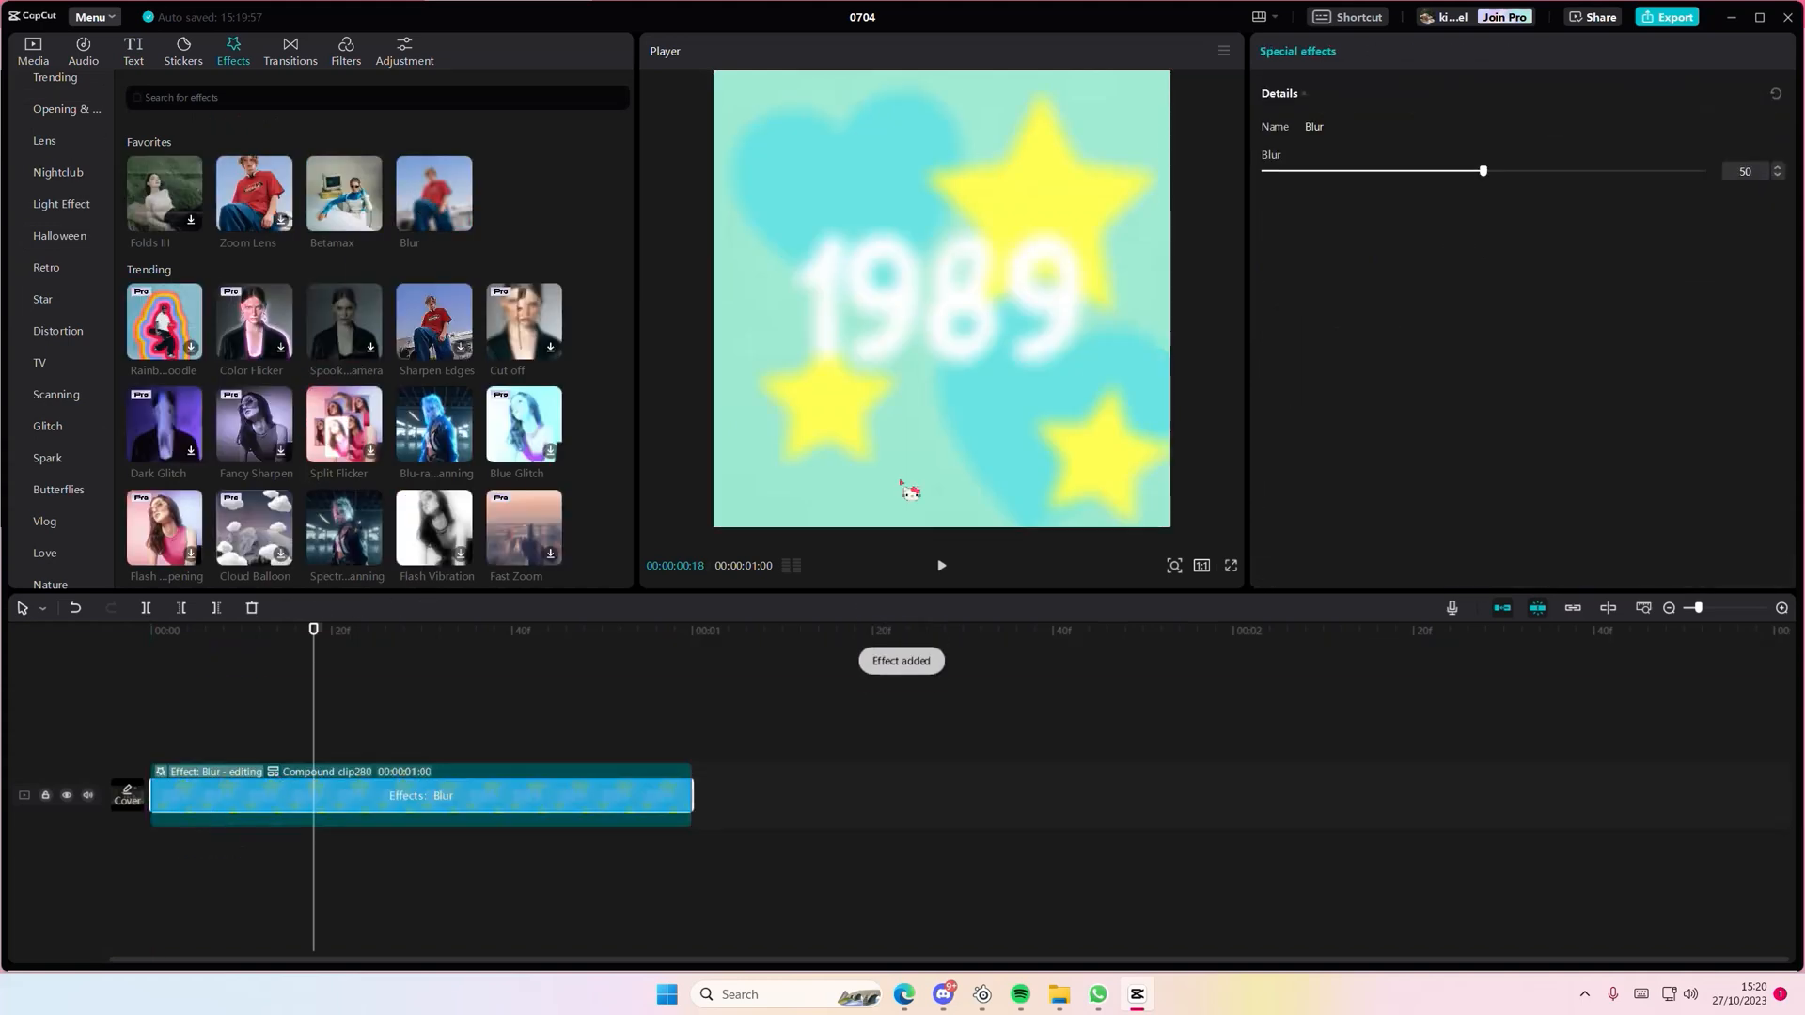
left_click_drag(1482, 175, 1359, 238)
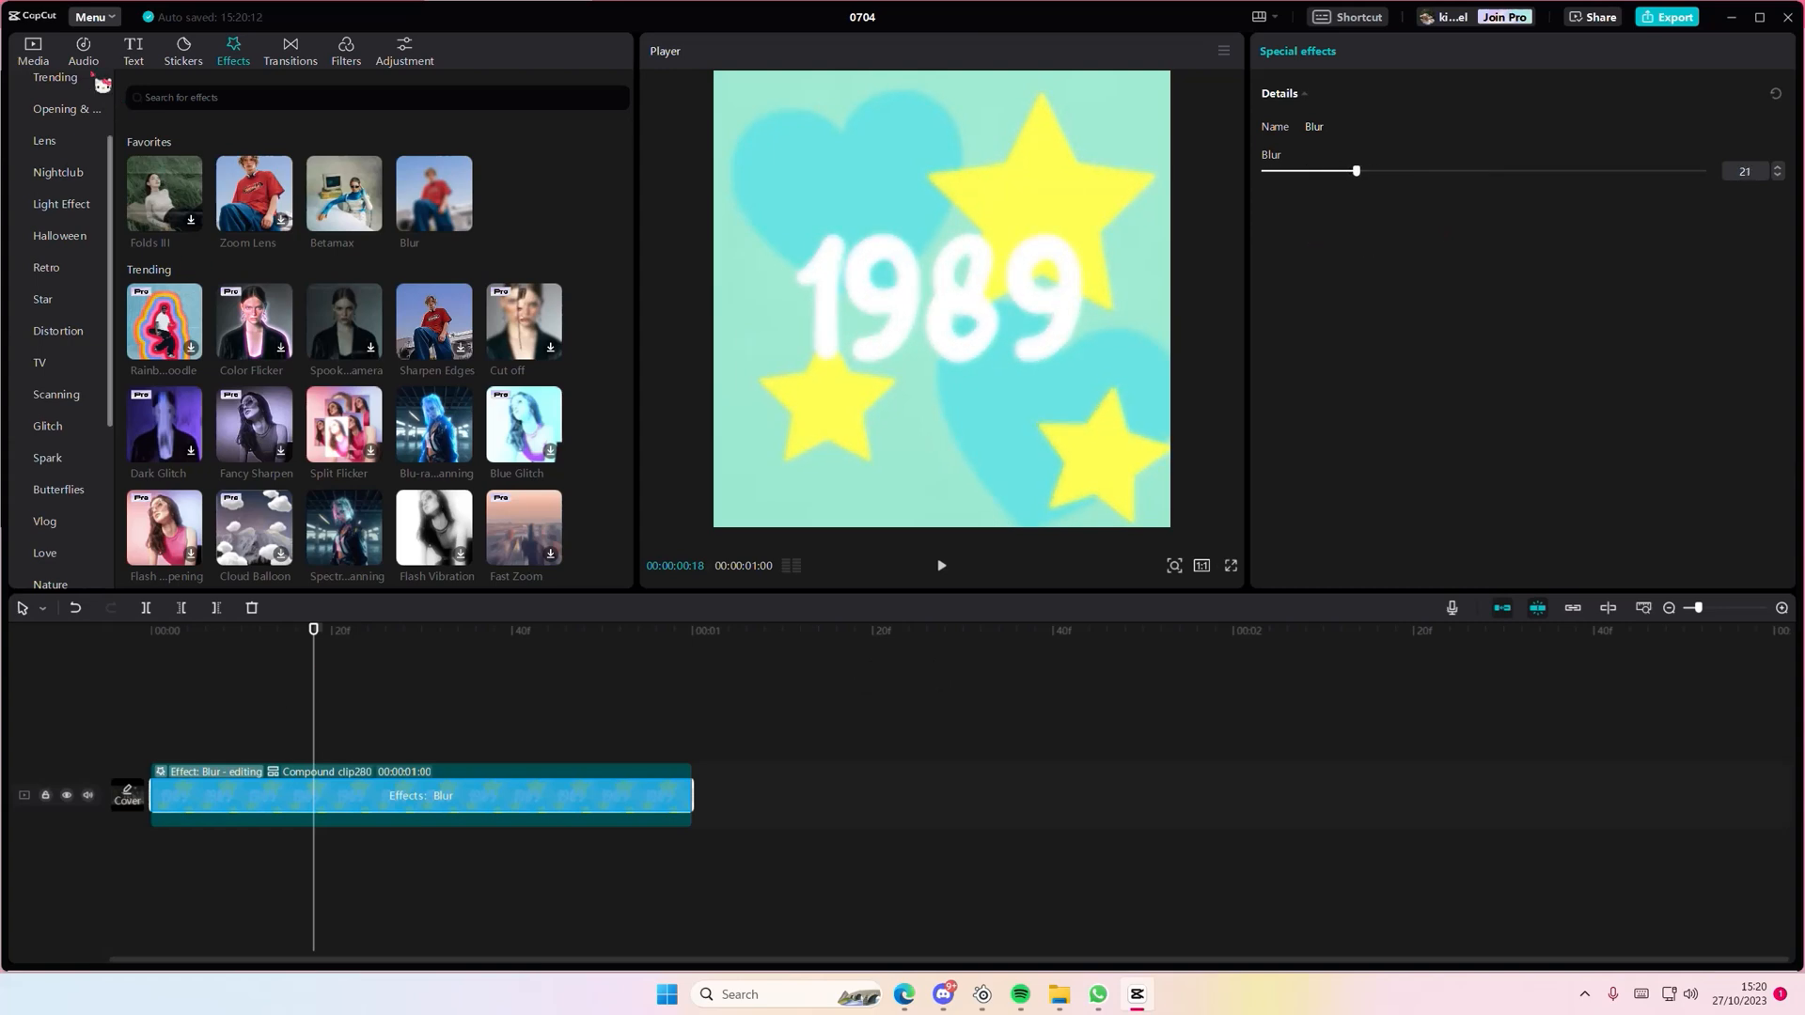
Add a default text clip above the compound clip and word it as "taylor's version" on two lines
left_click(134, 52)
left_click_drag(179, 160, 86, 709)
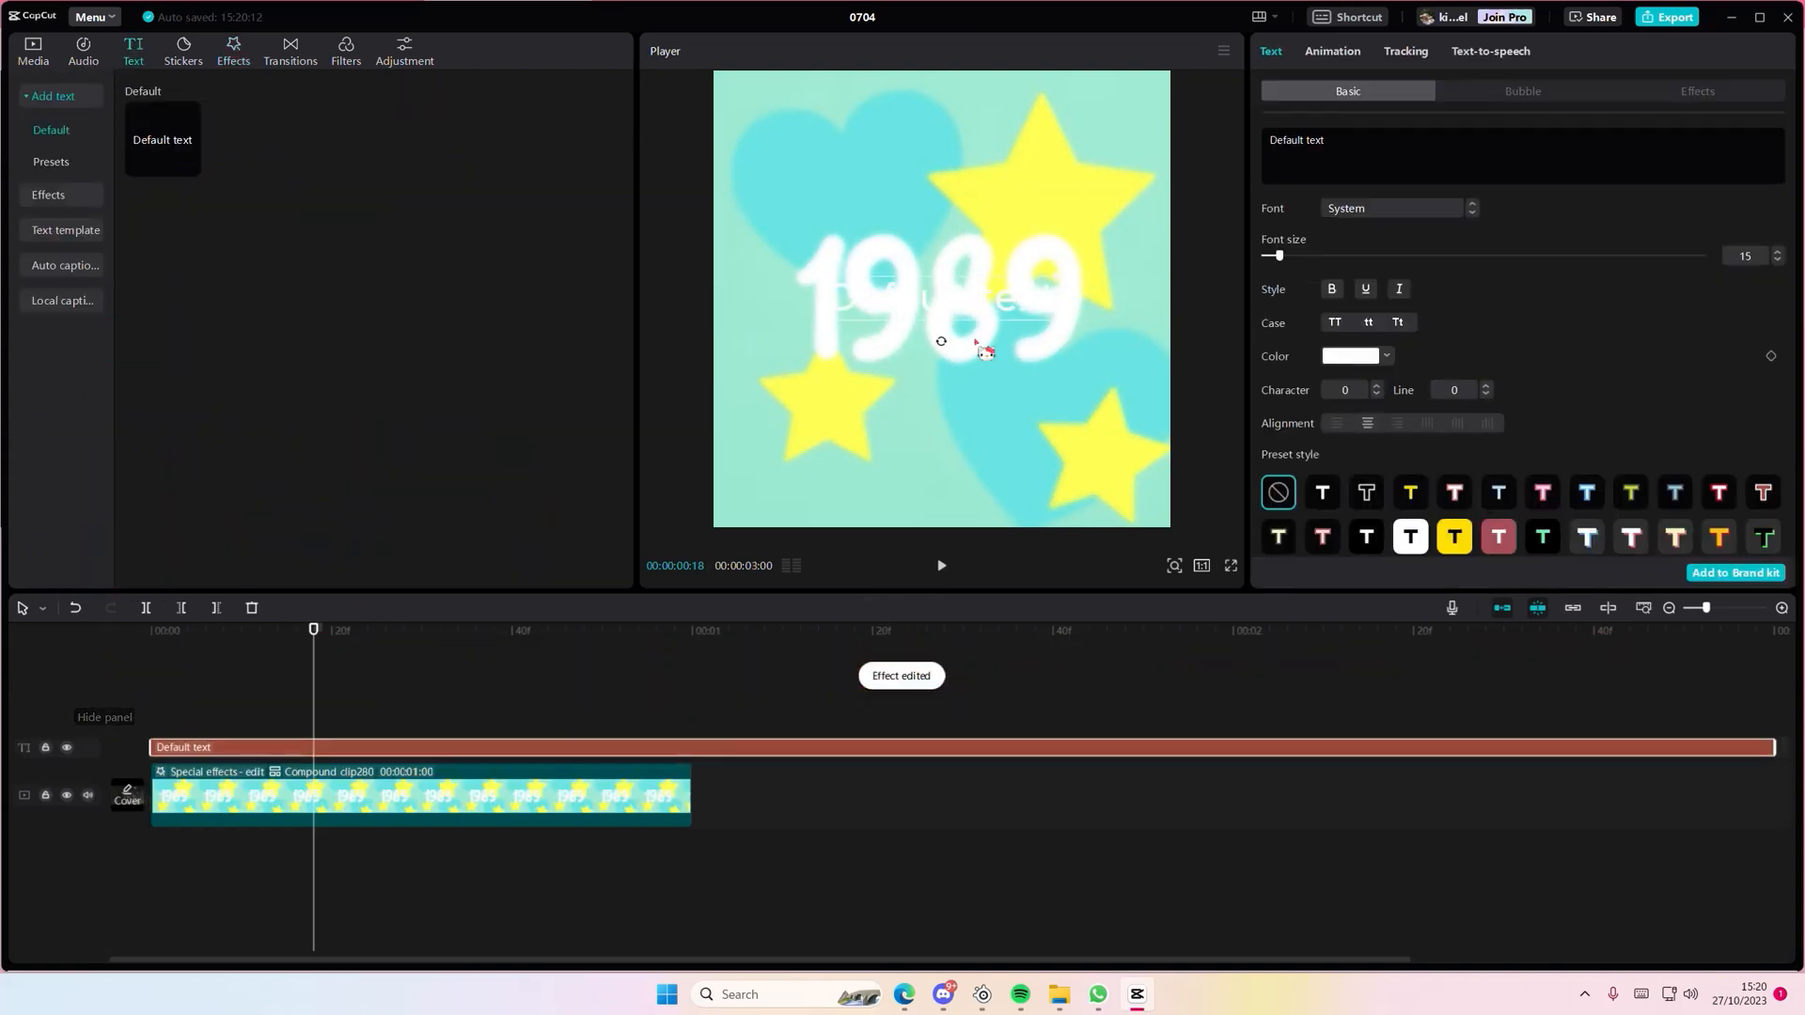
type("ta")
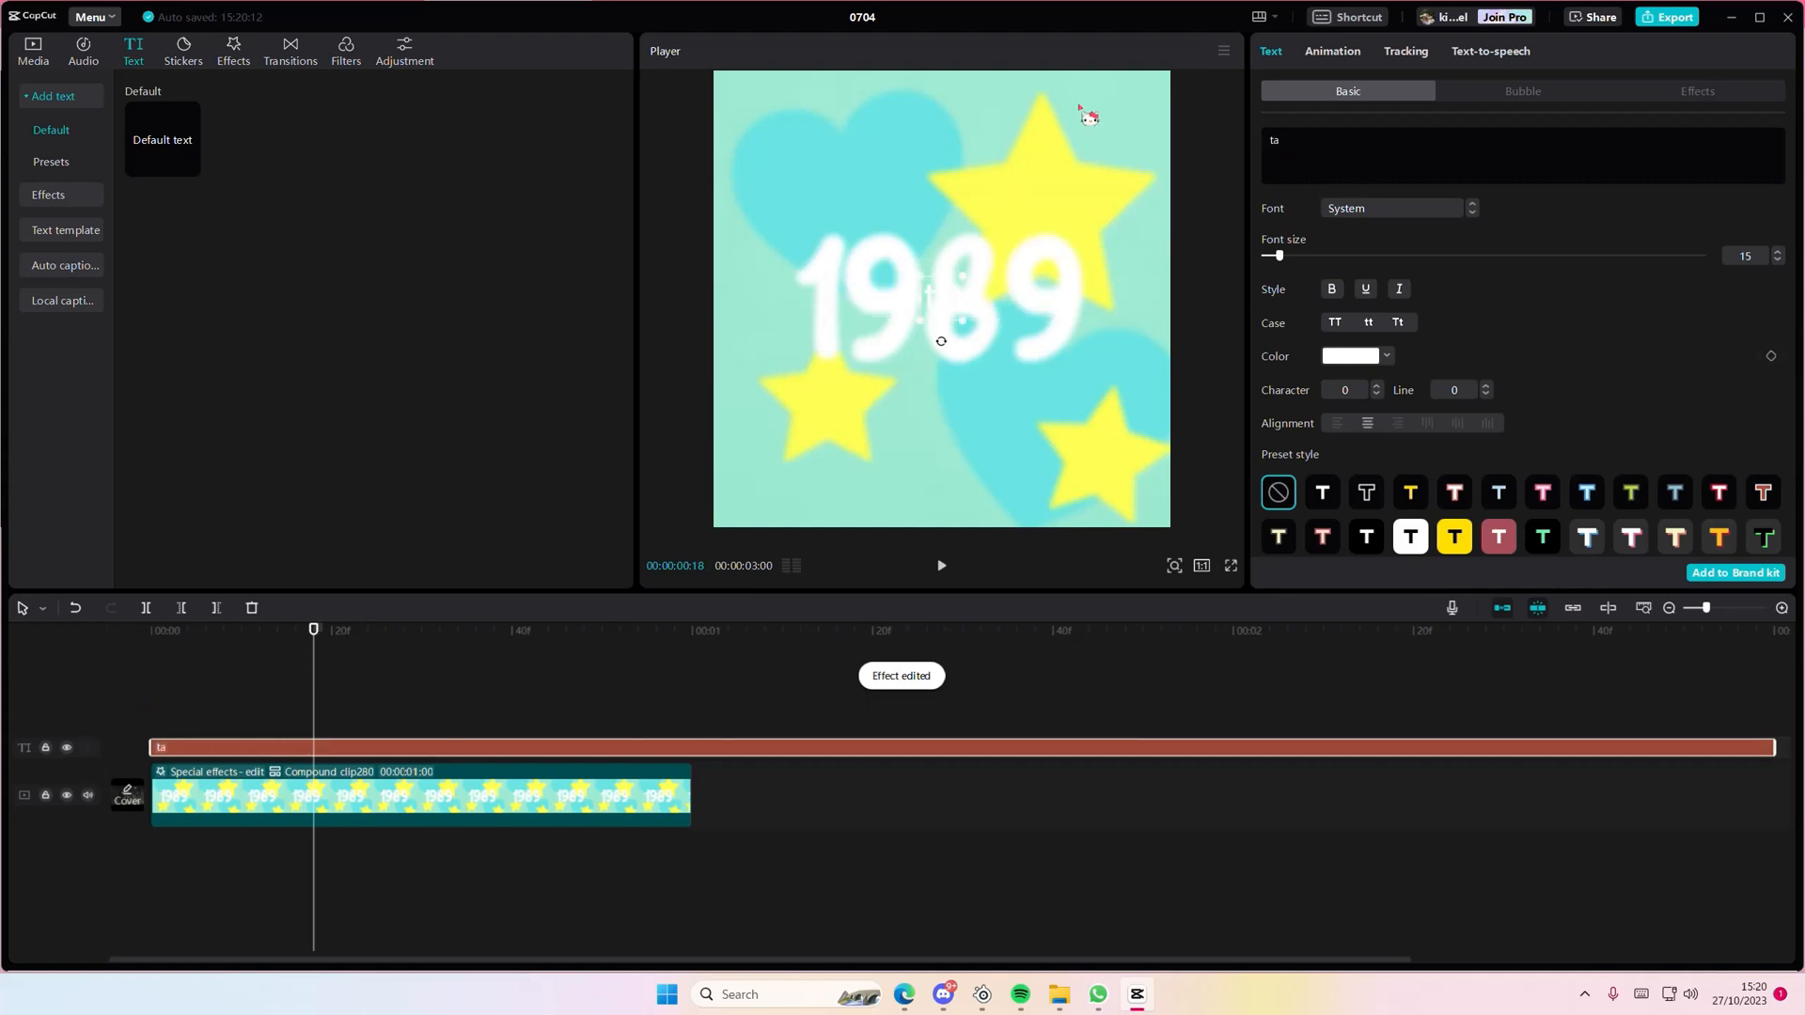
type("ylor's ")
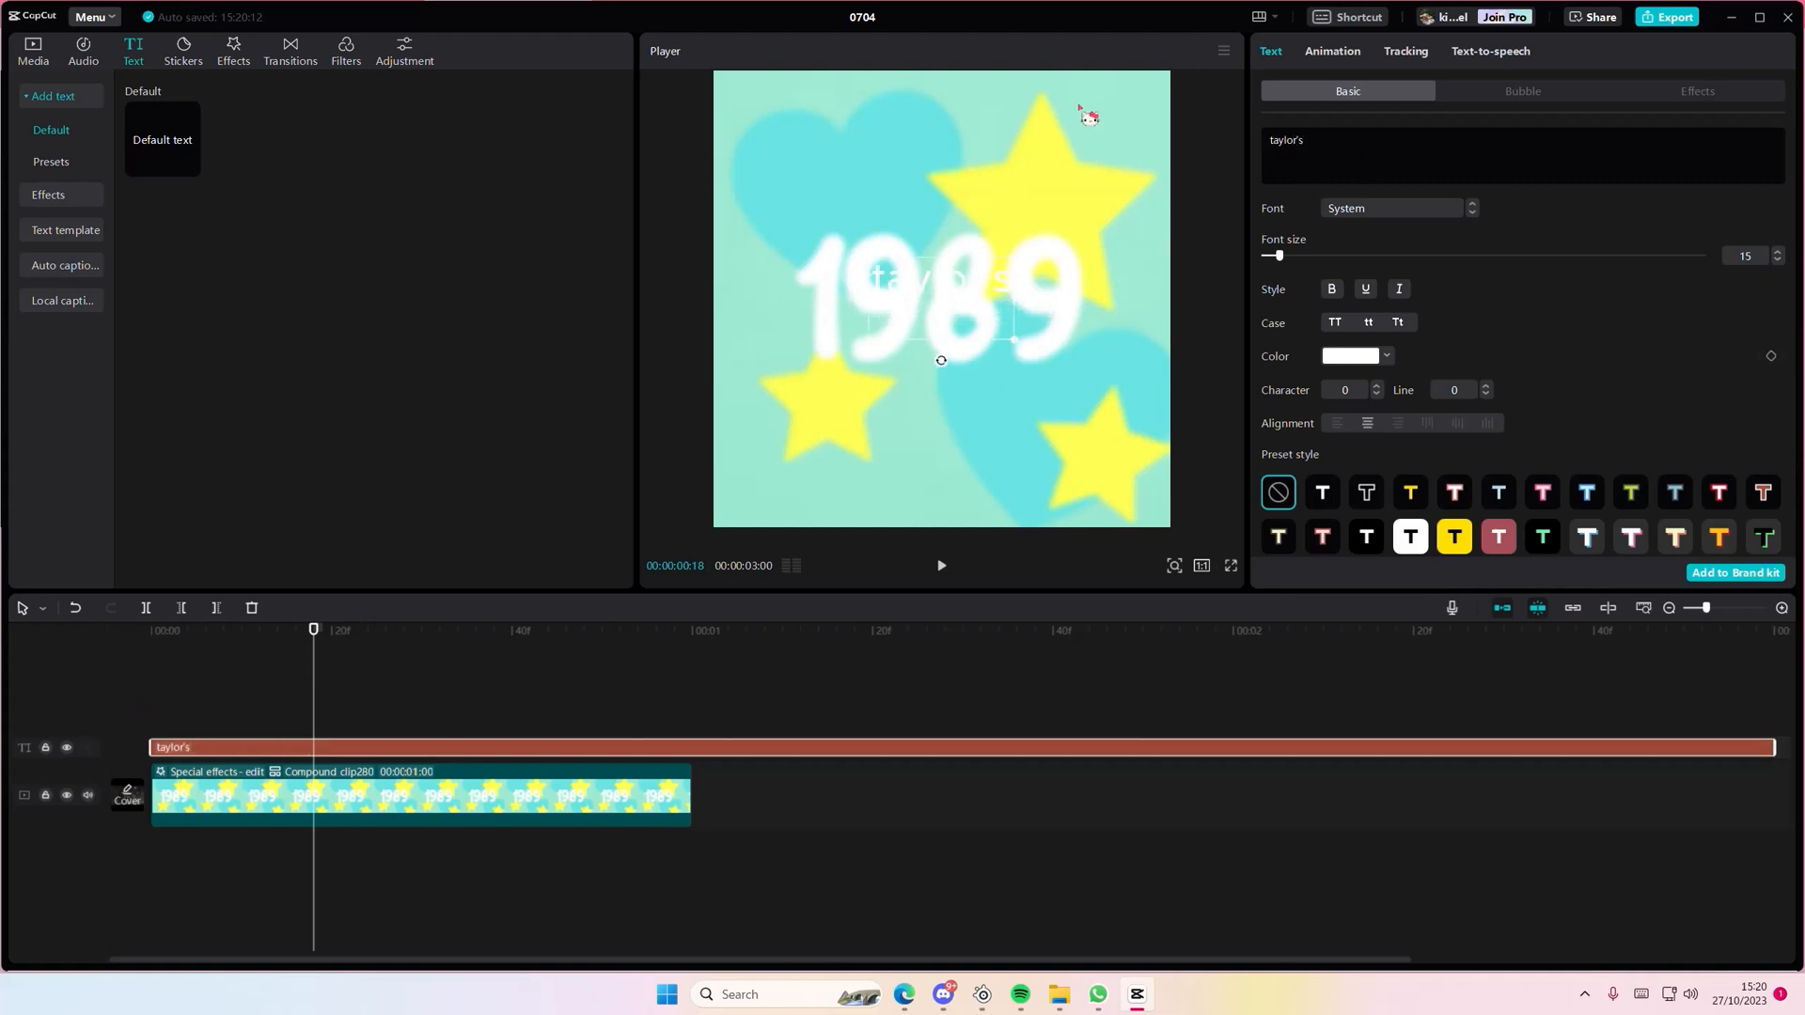
type("version")
Set the "taylor's version" text to size 22 in the Shorelines Script Bold font
left_click_drag(1279, 256, 1290, 256)
left_click(1374, 216)
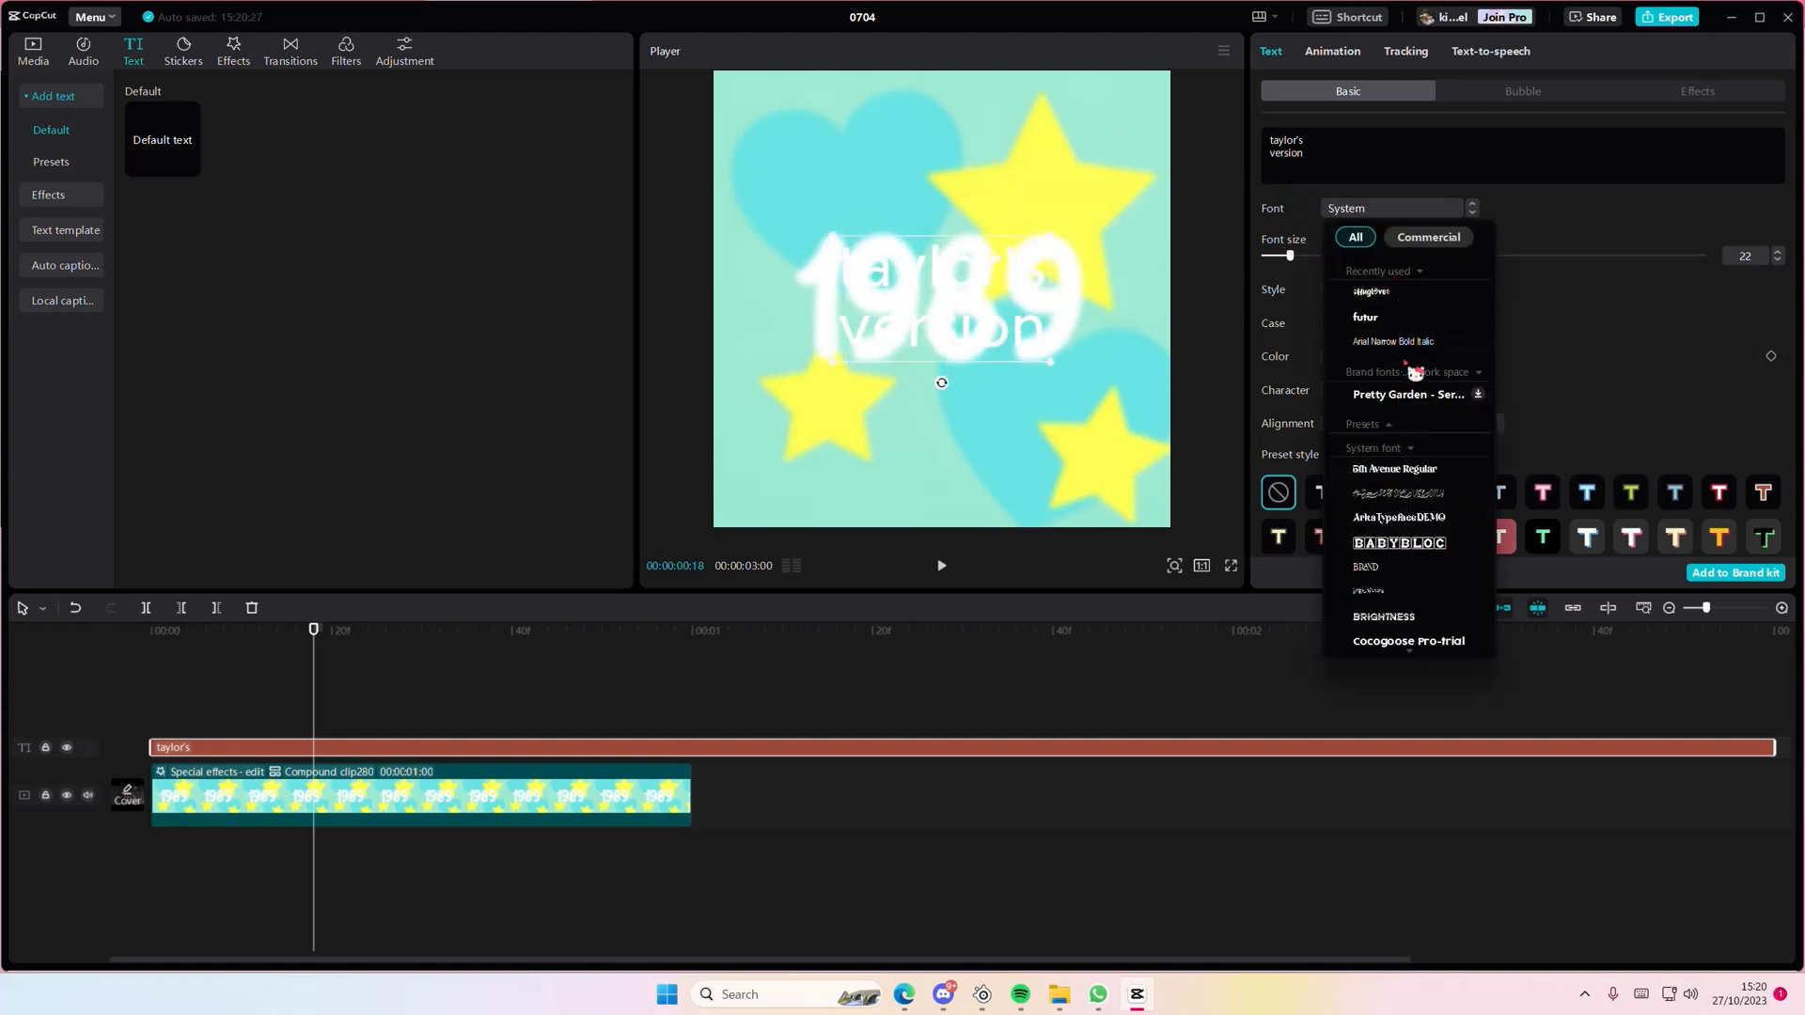
scroll(1420, 467, "down", 10)
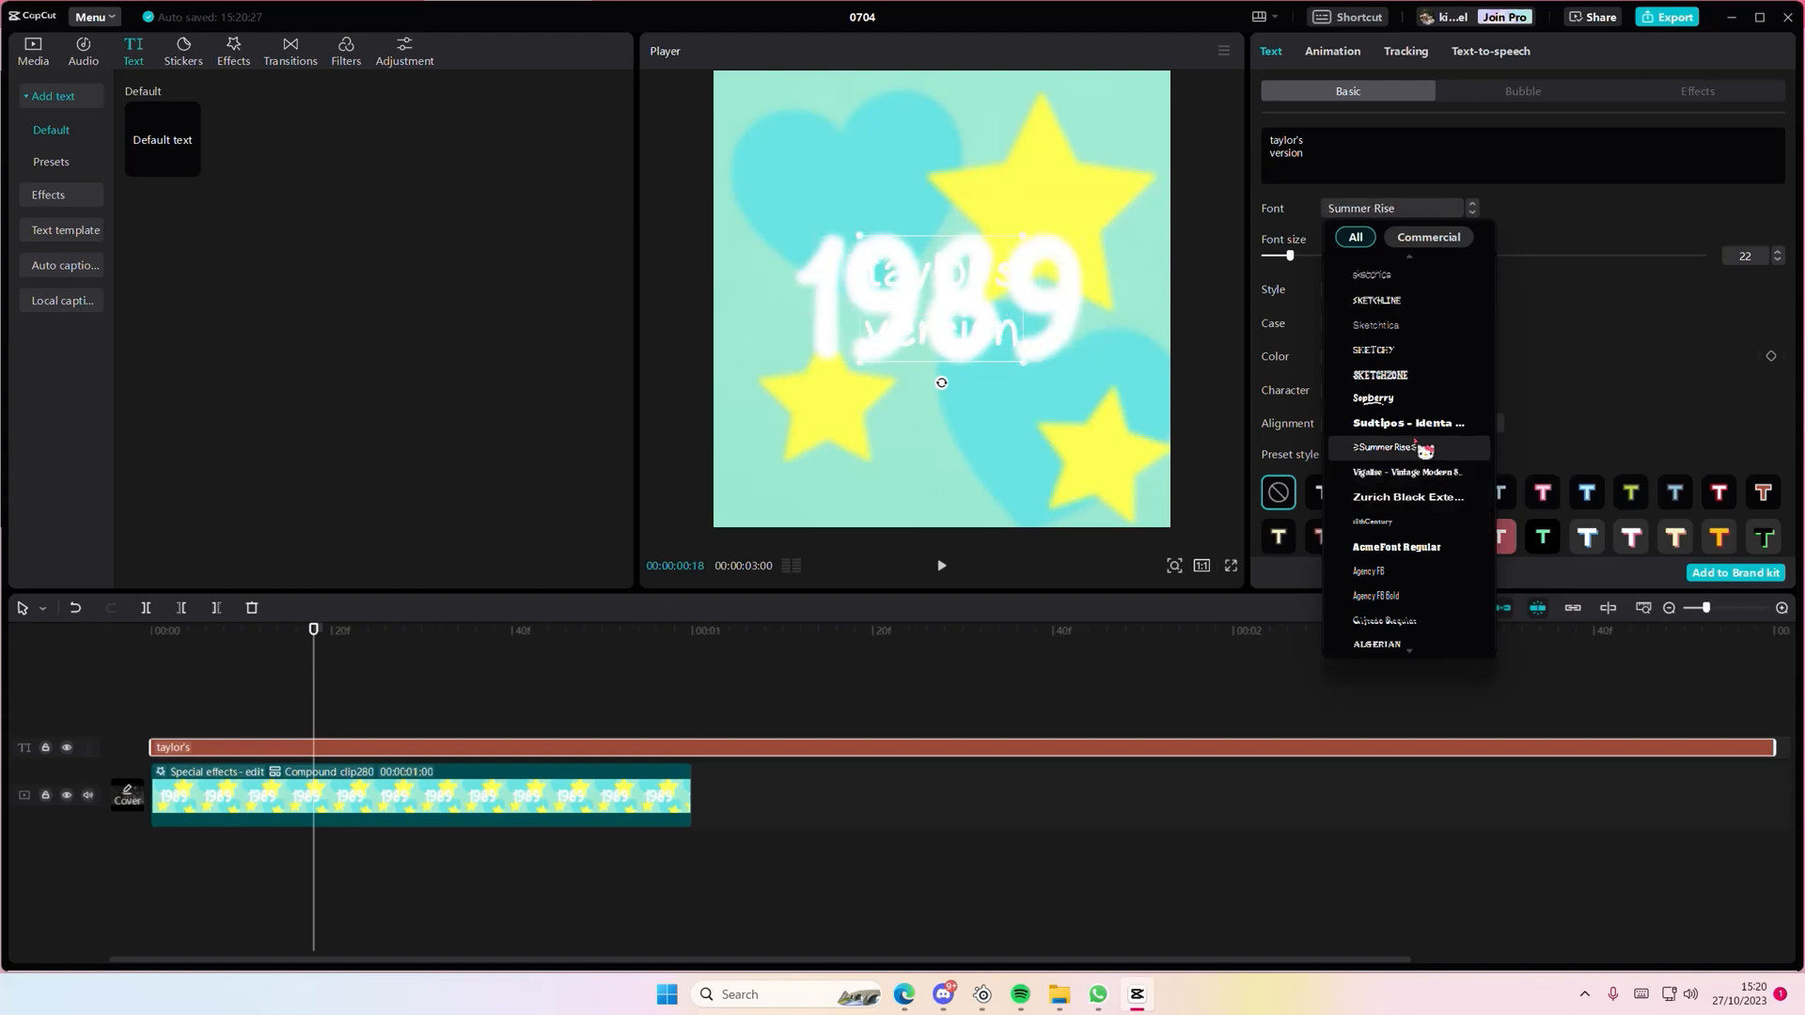
scroll(1420, 390, "up", 2)
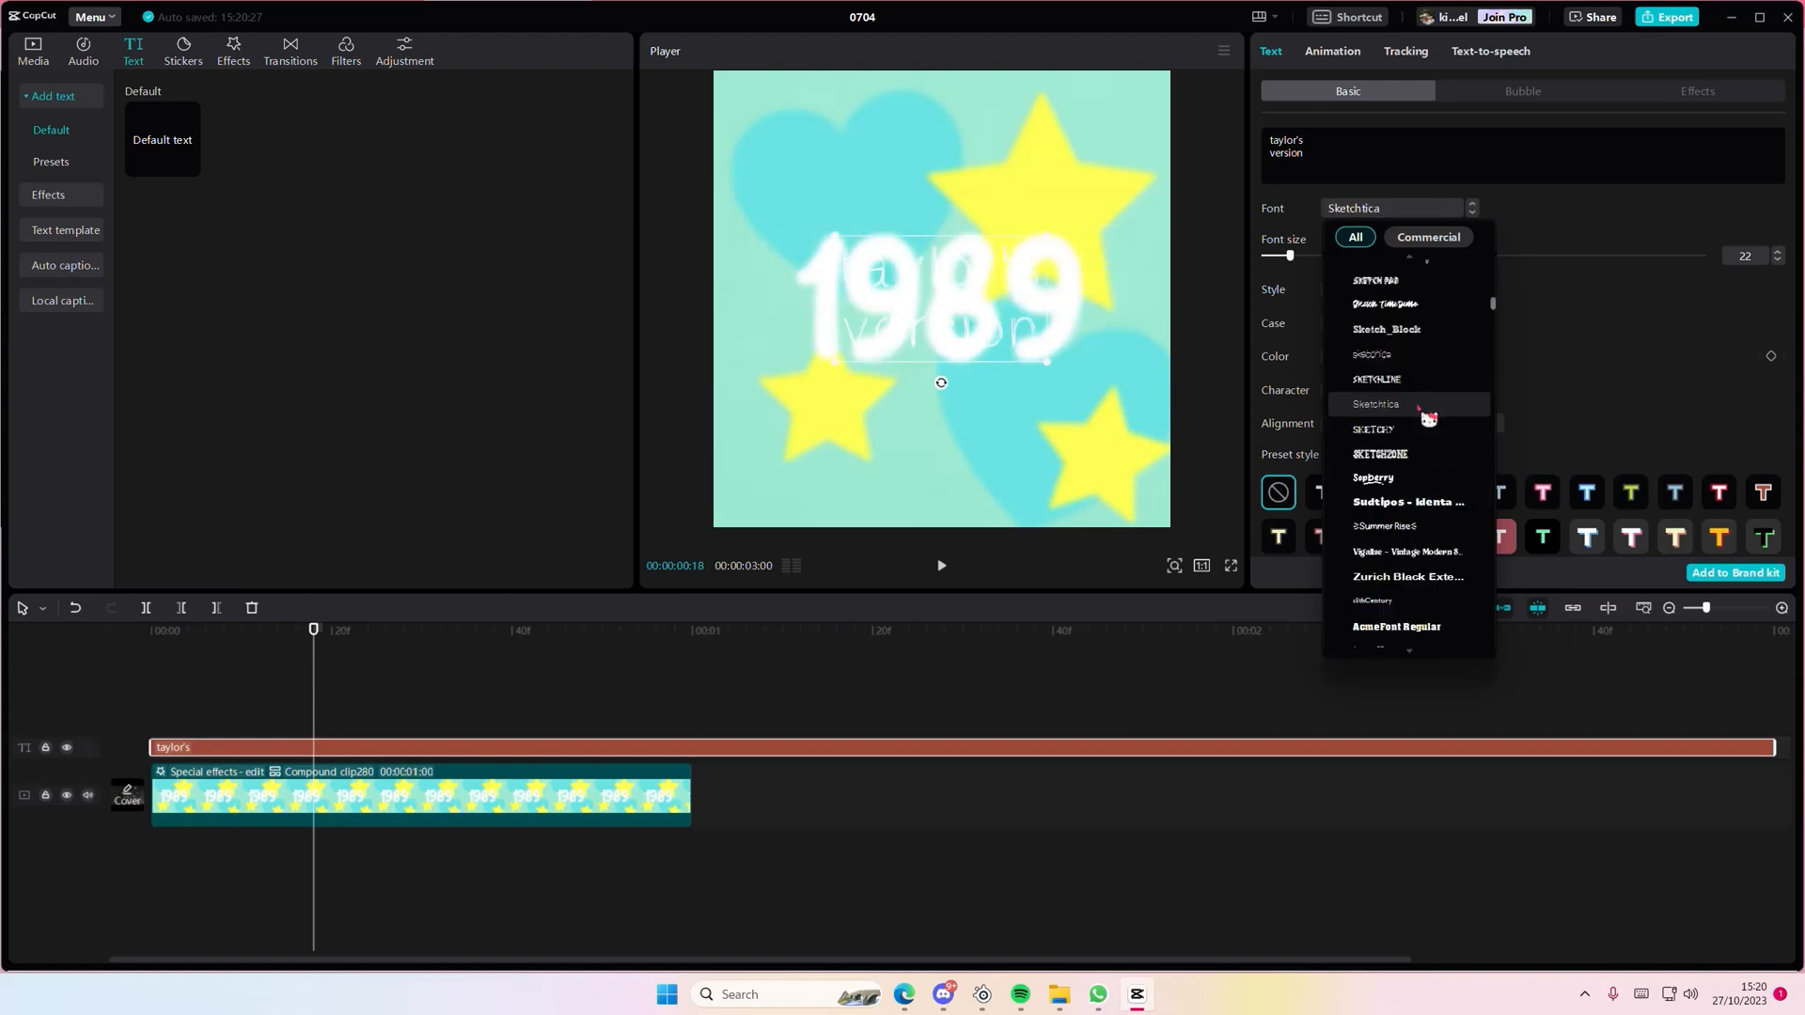
scroll(1422, 381, "up", 2)
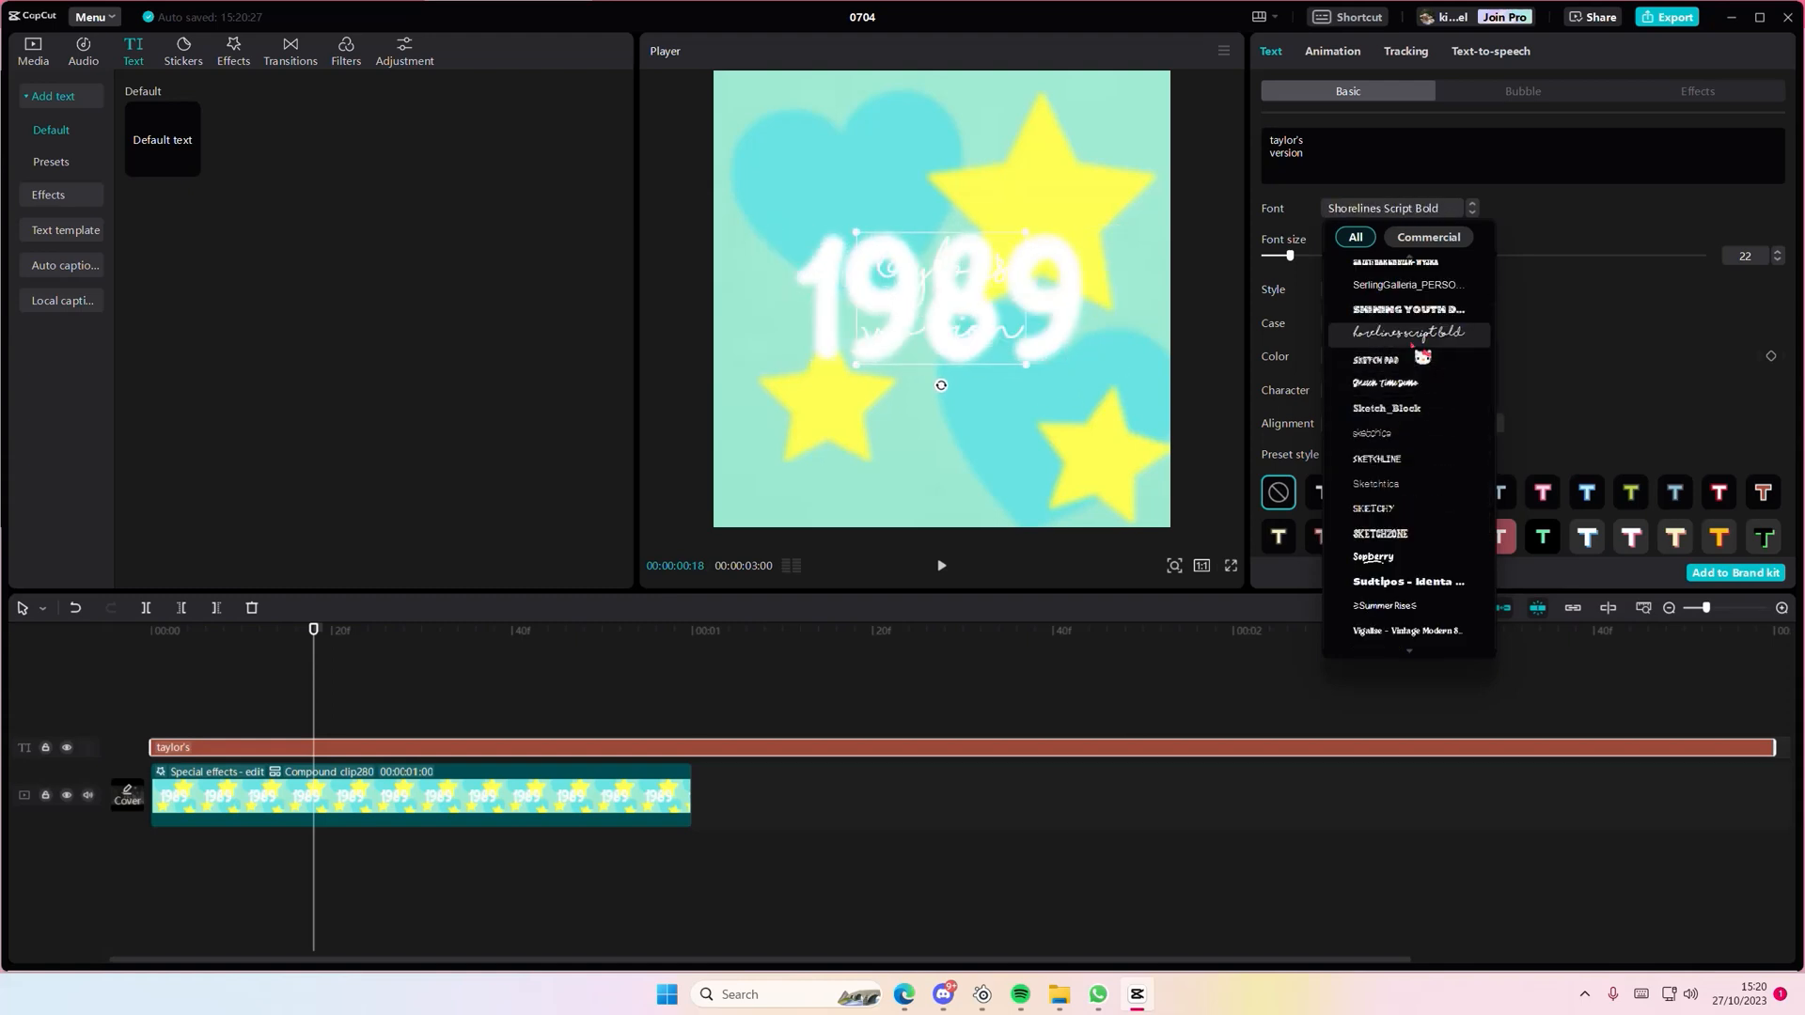
left_click(1344, 337)
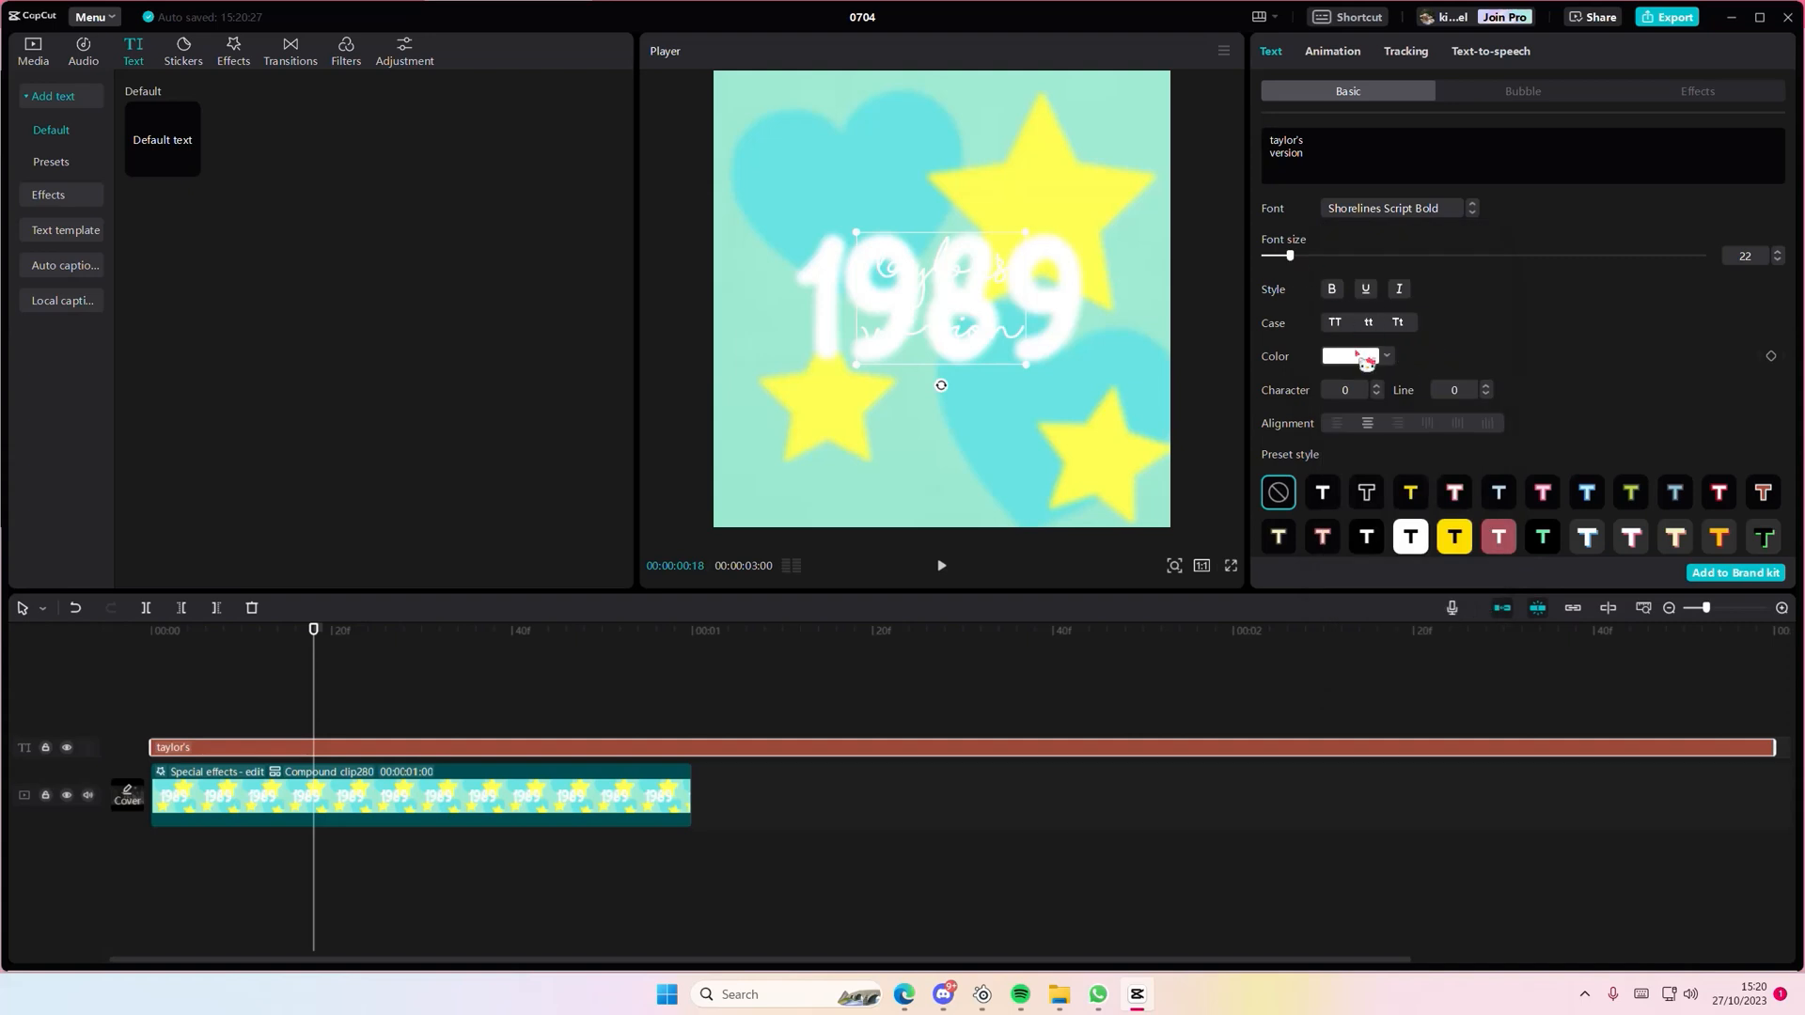
Try dark blue, gold and yellow swatches for the "taylor's version" text and settle on blue 00A9CD
left_click(1366, 361)
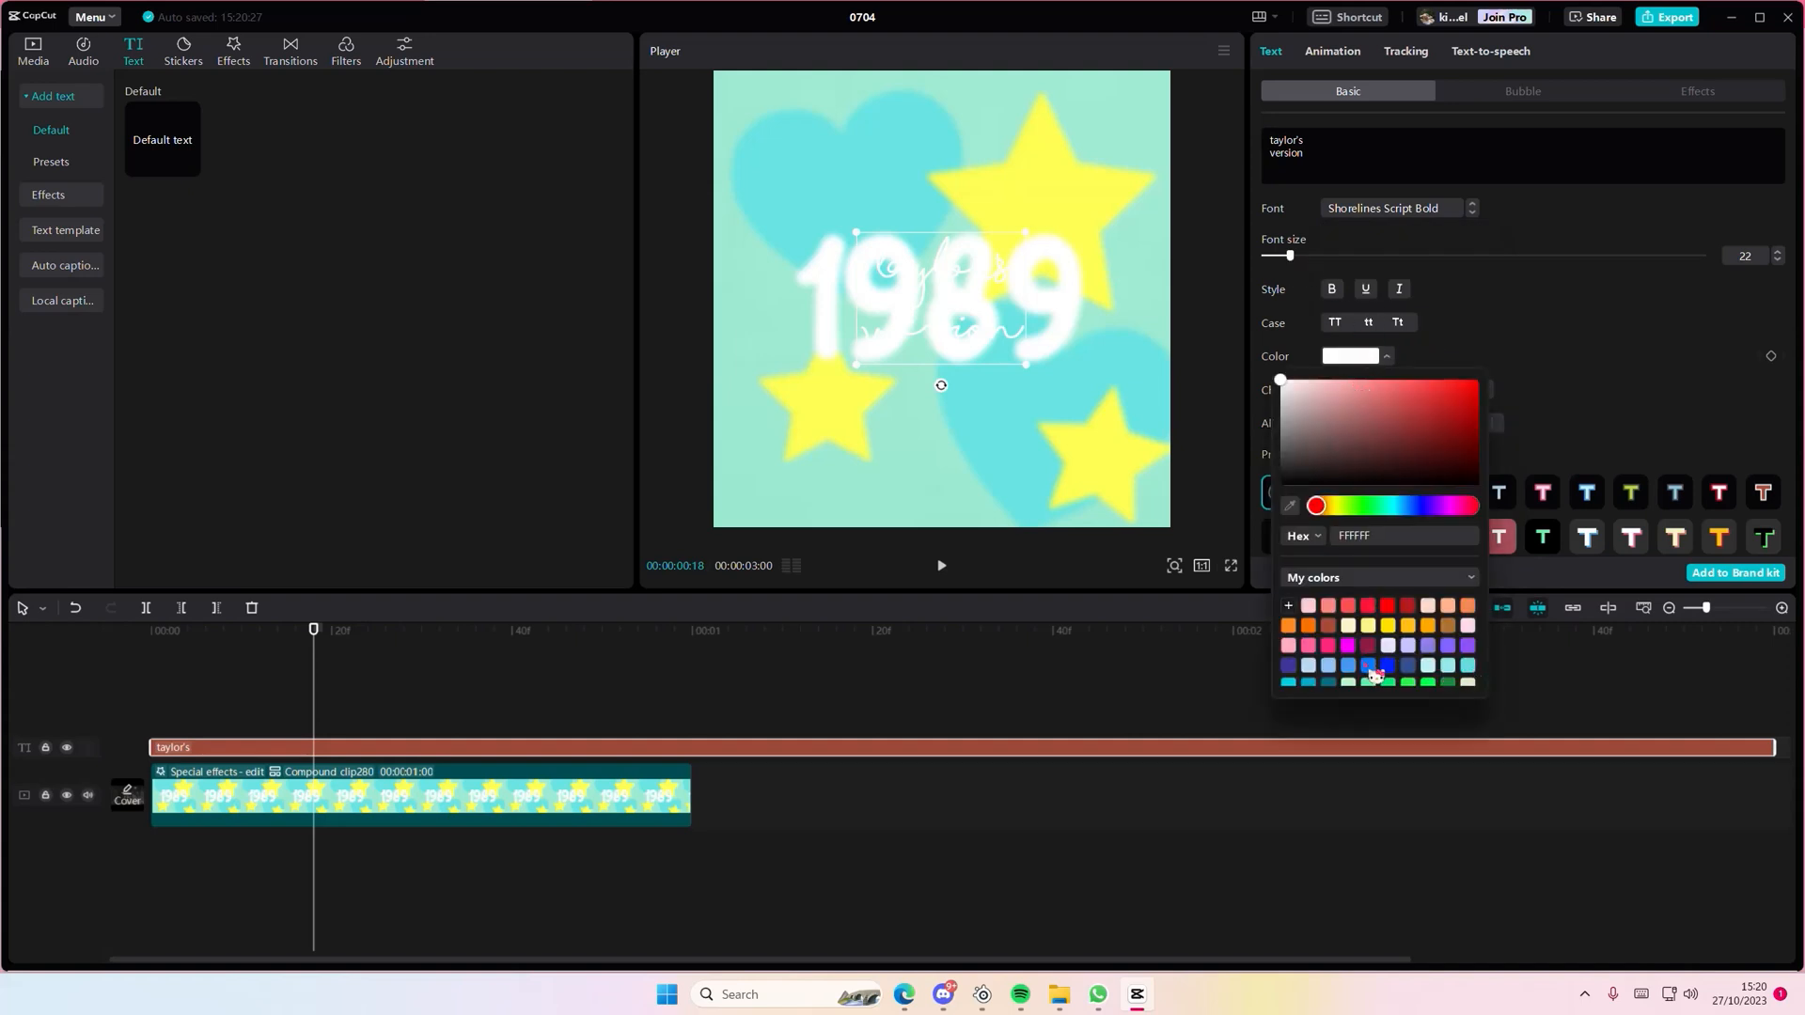
left_click(1407, 668)
scroll(1352, 669, "down", 3)
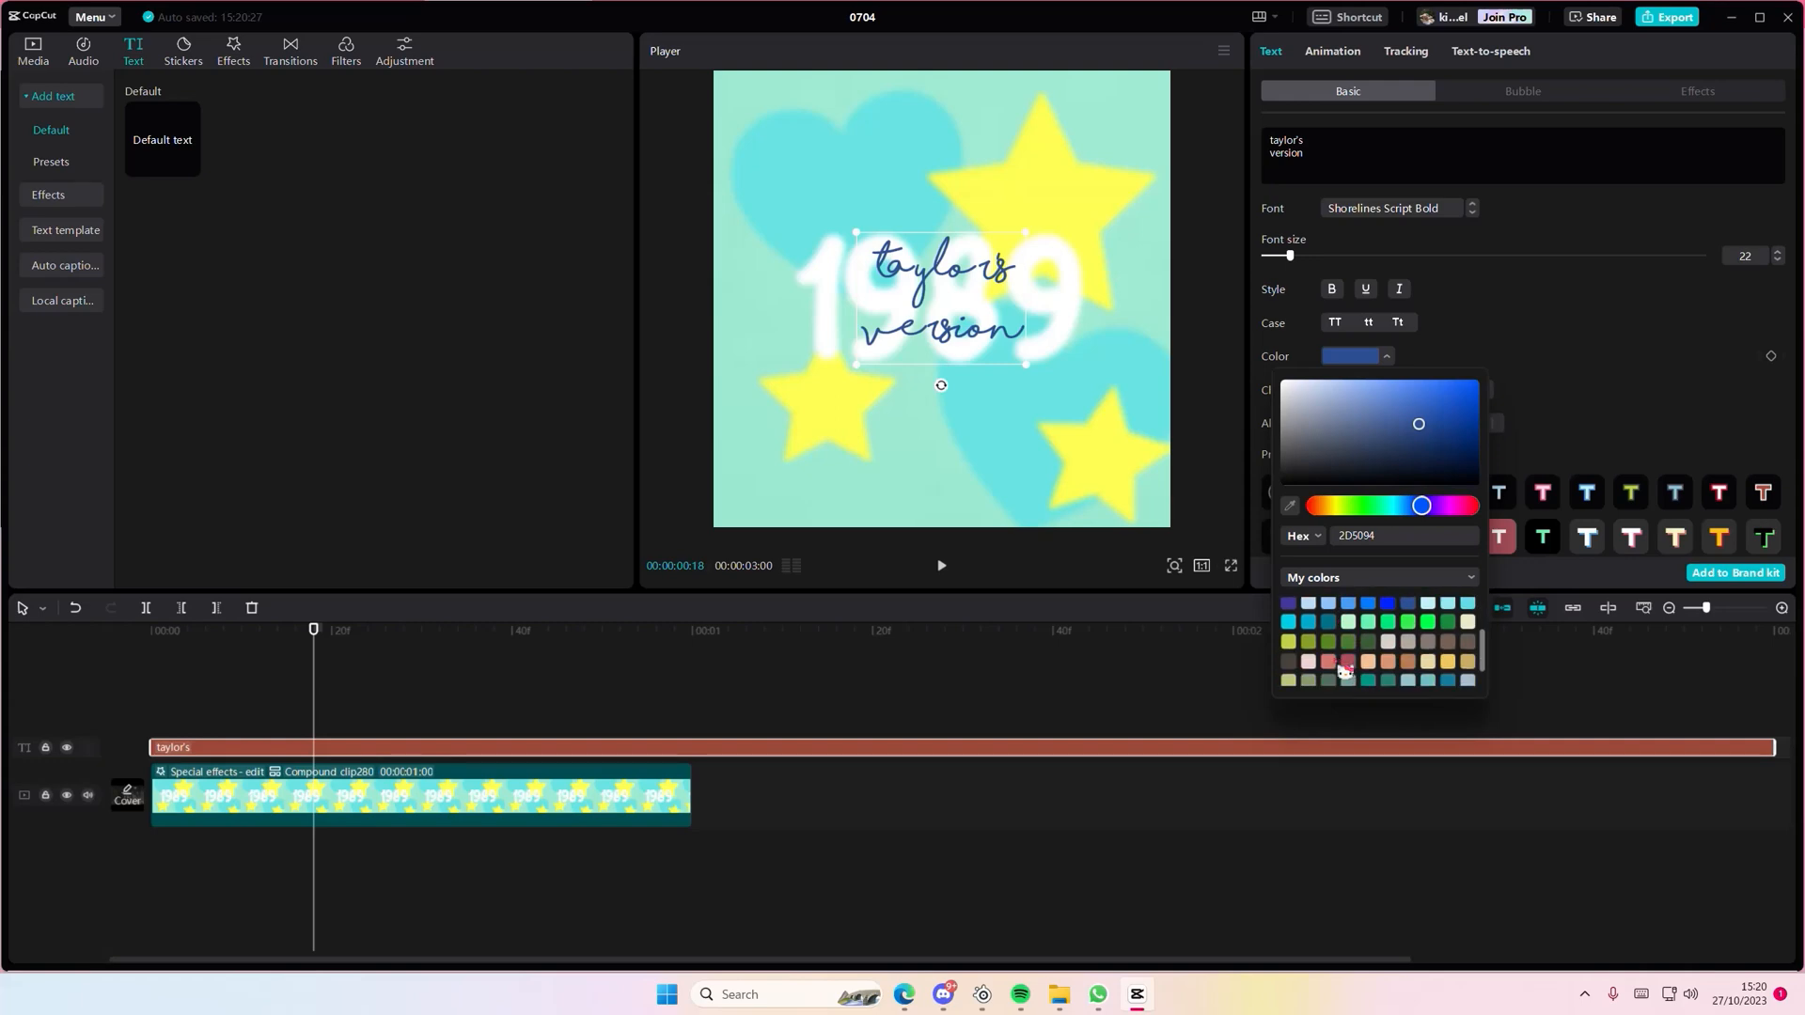
scroll(1342, 664, "down", 1)
left_click(1448, 639)
scroll(1402, 643, "up", 4)
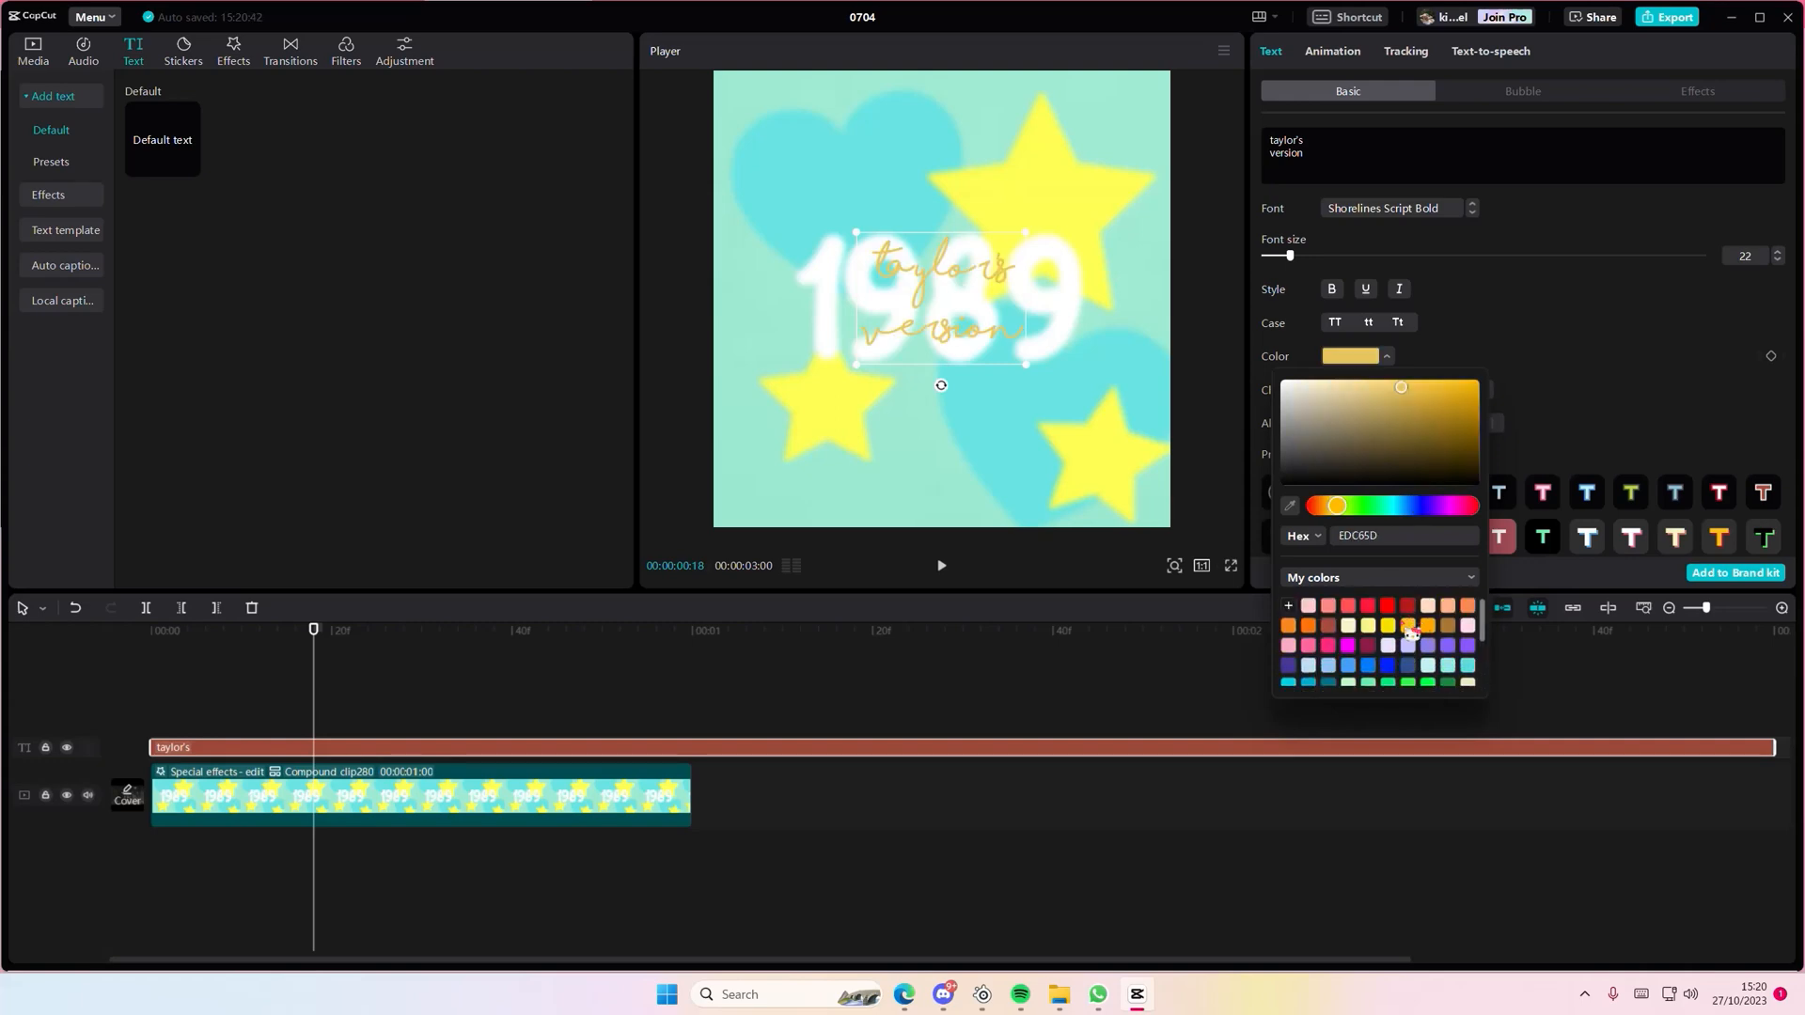
left_click(1389, 626)
left_click(1368, 626)
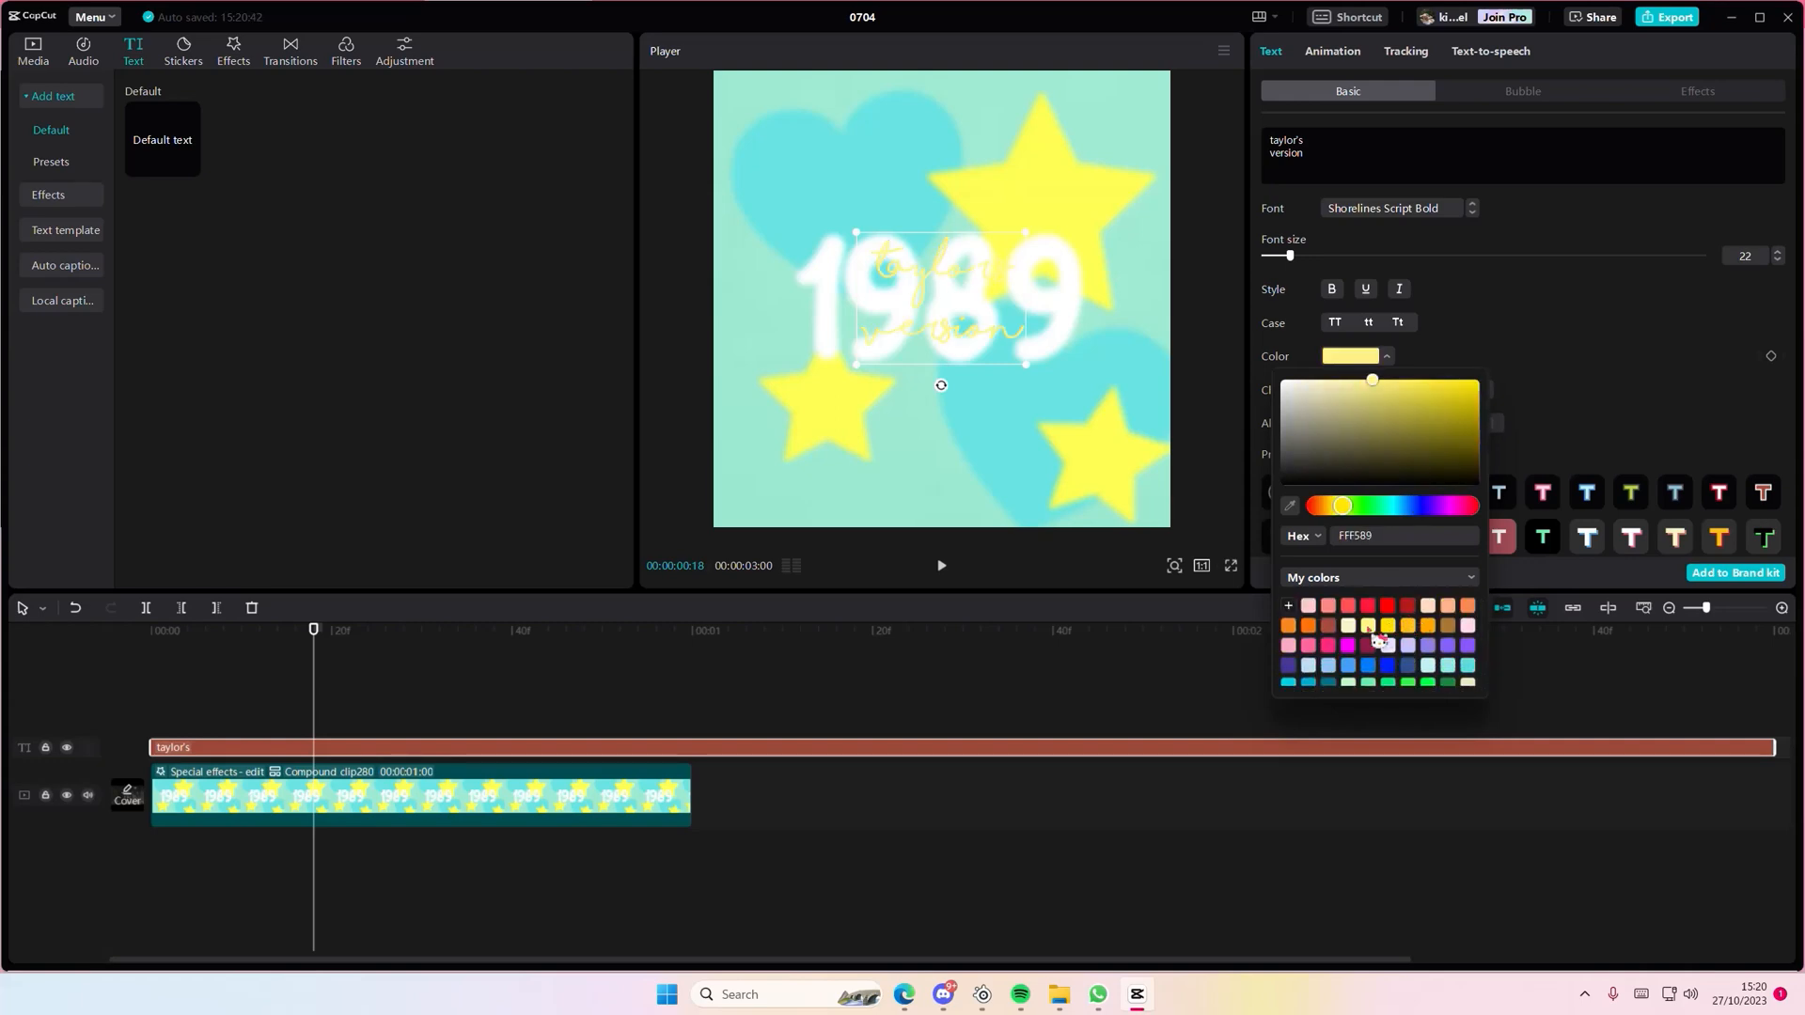
scroll(1354, 639, "down", 4)
scroll(1317, 658, "up", 2)
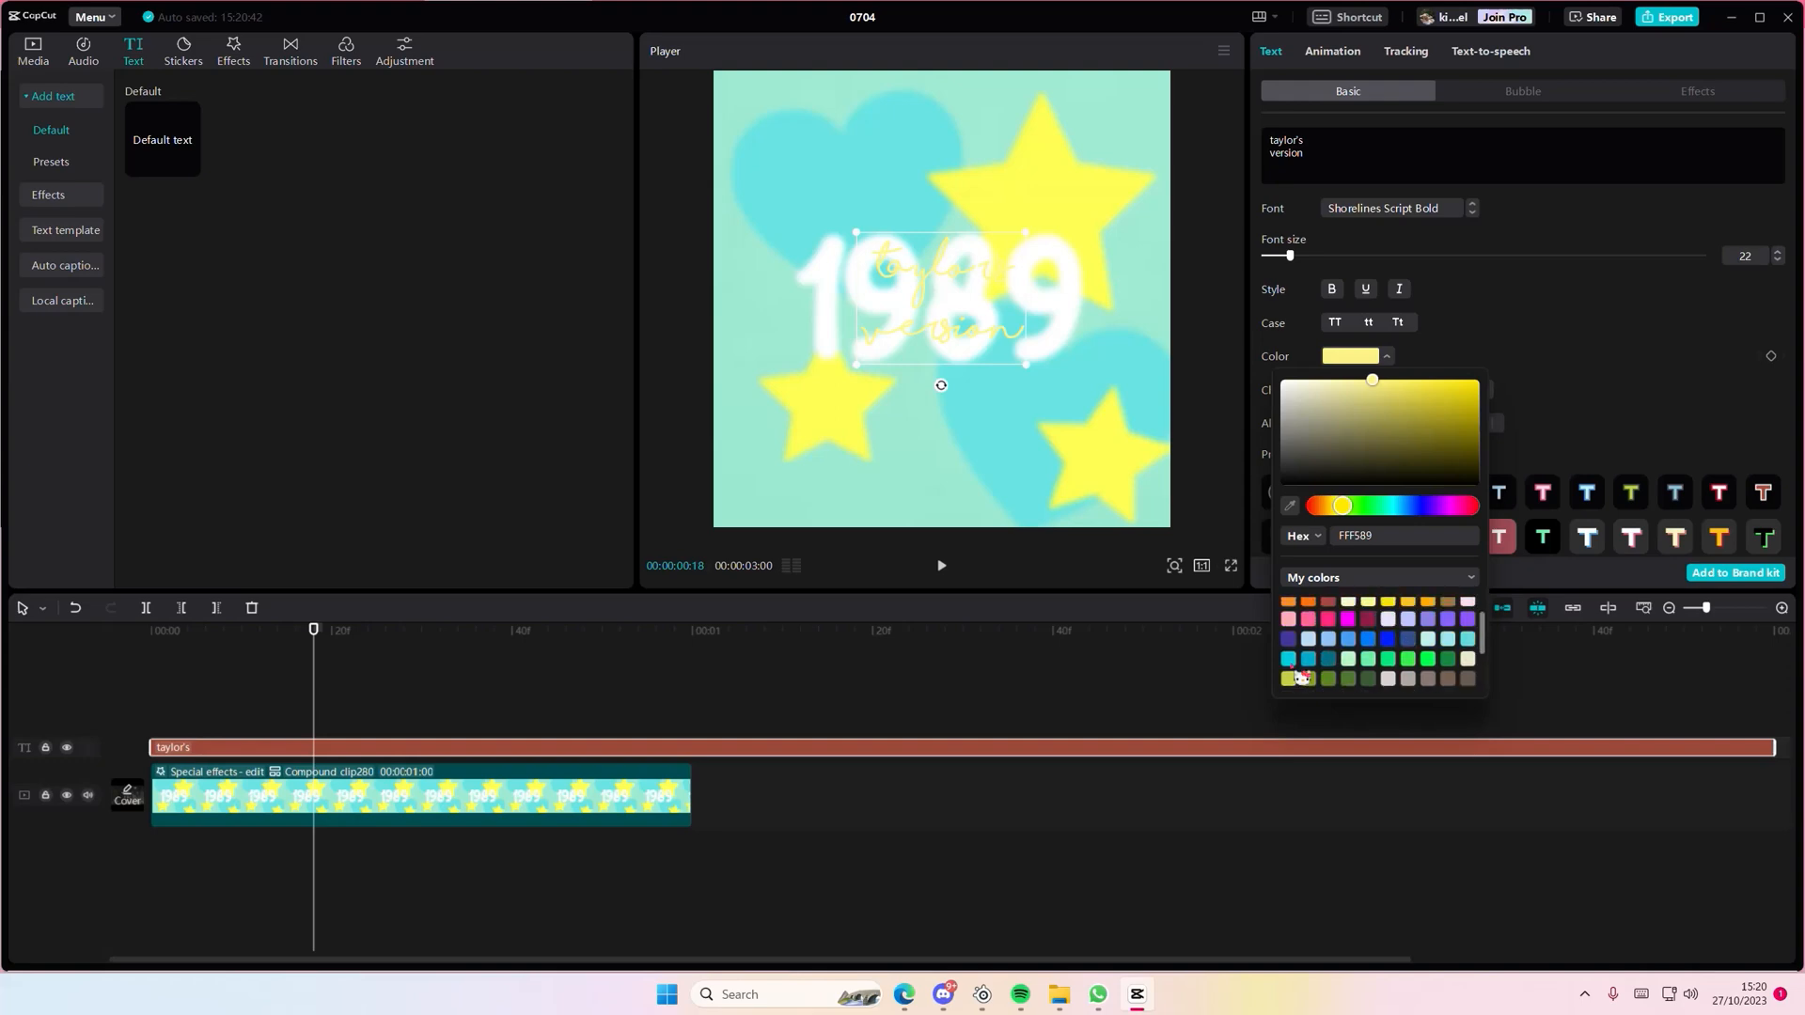
left_click(1291, 663)
left_click(1409, 641)
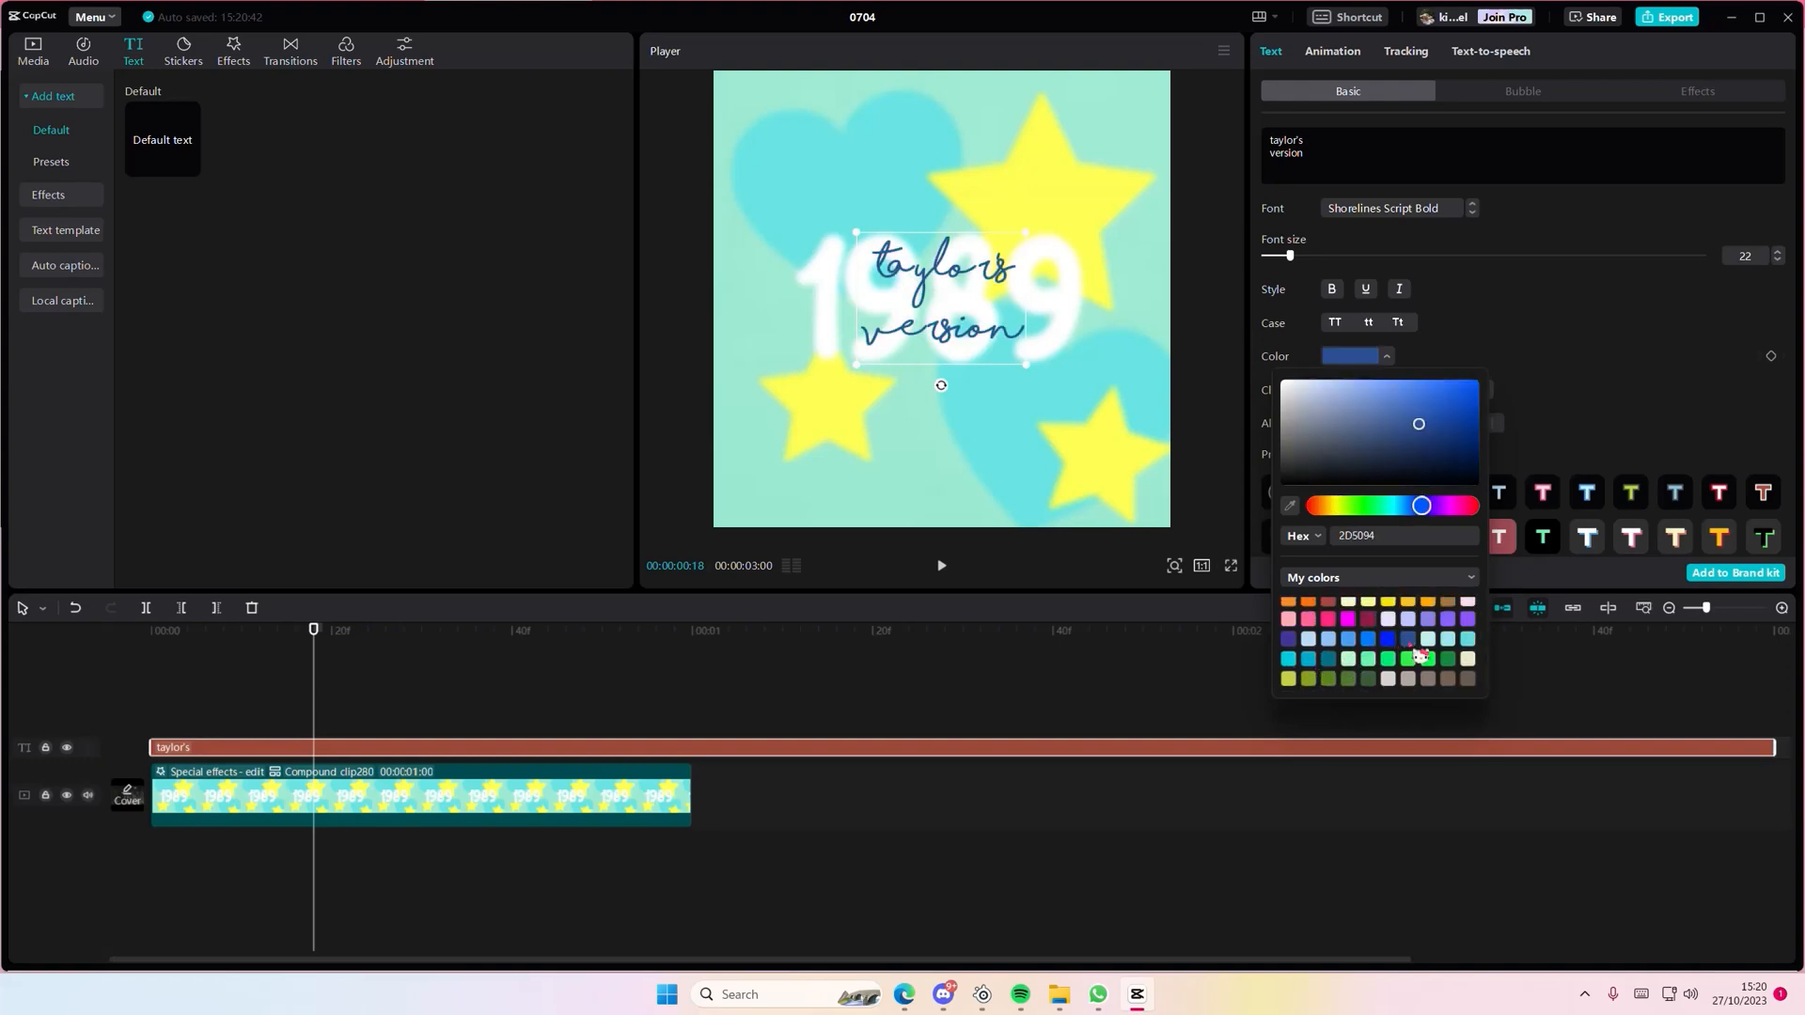
left_click(1316, 663)
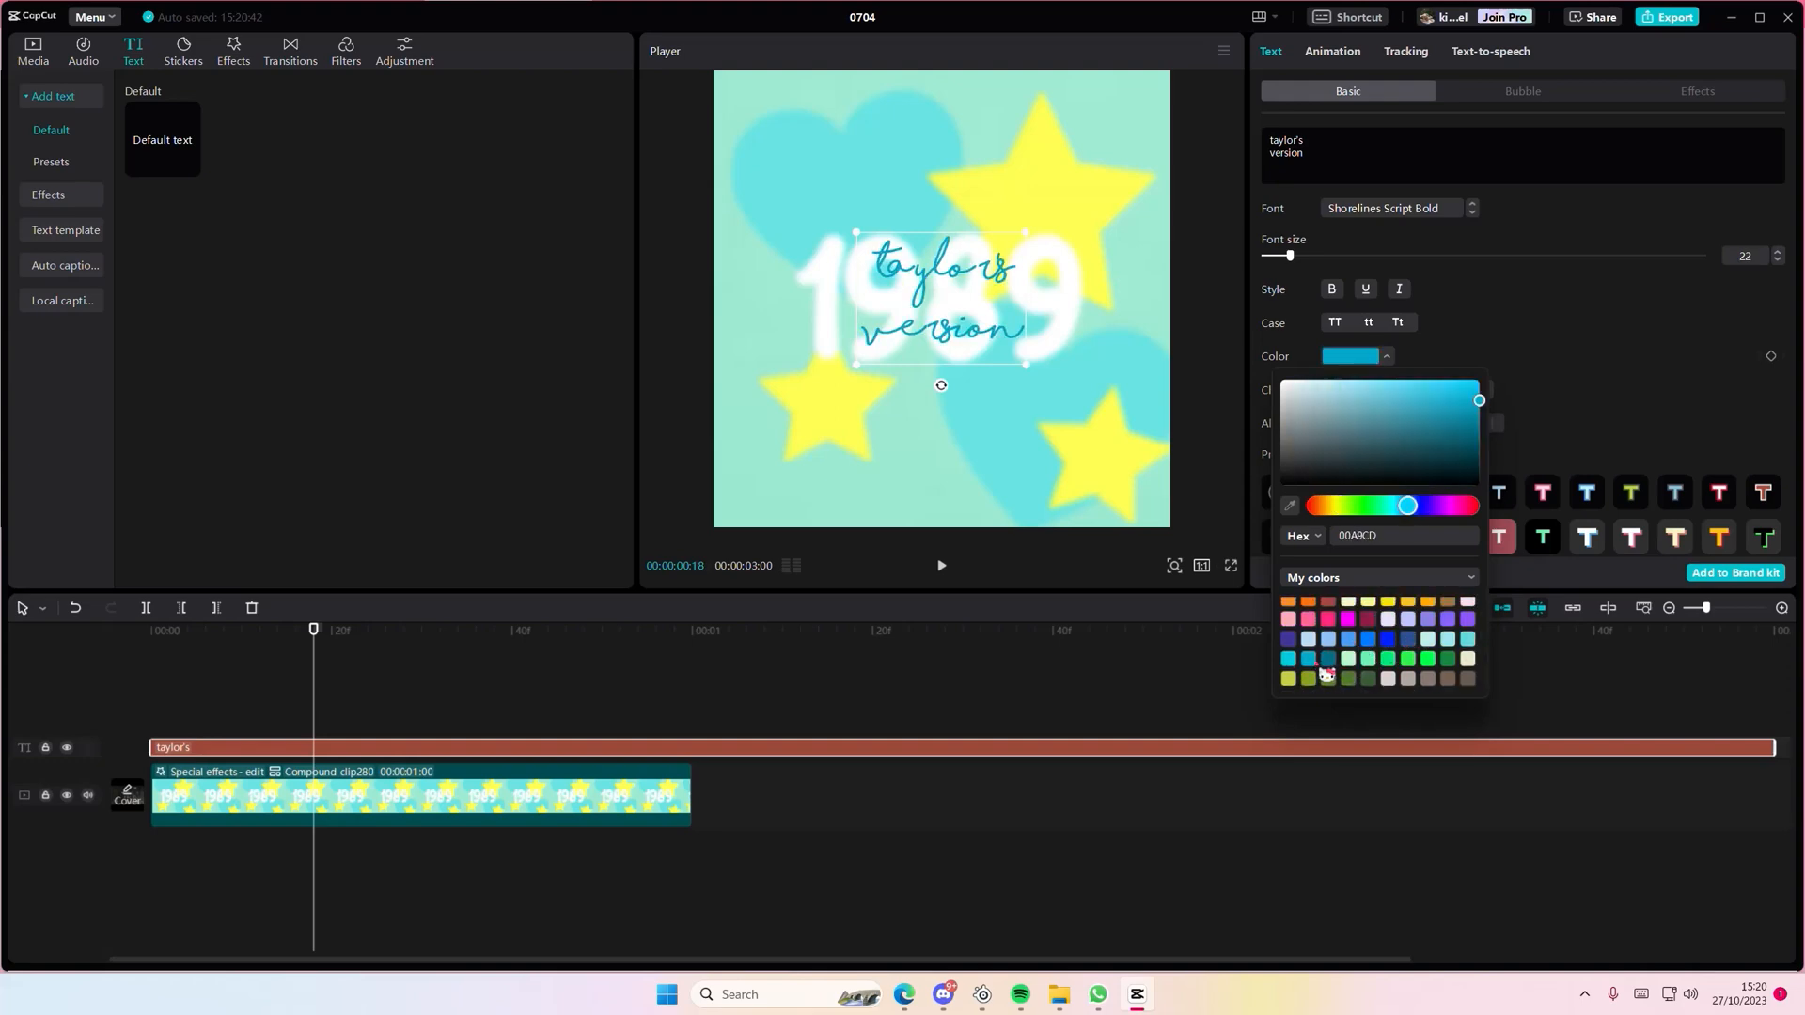
Set the text's font size to 26 and put "taylor's version" on a single line
left_click_drag(1294, 266, 1296, 264)
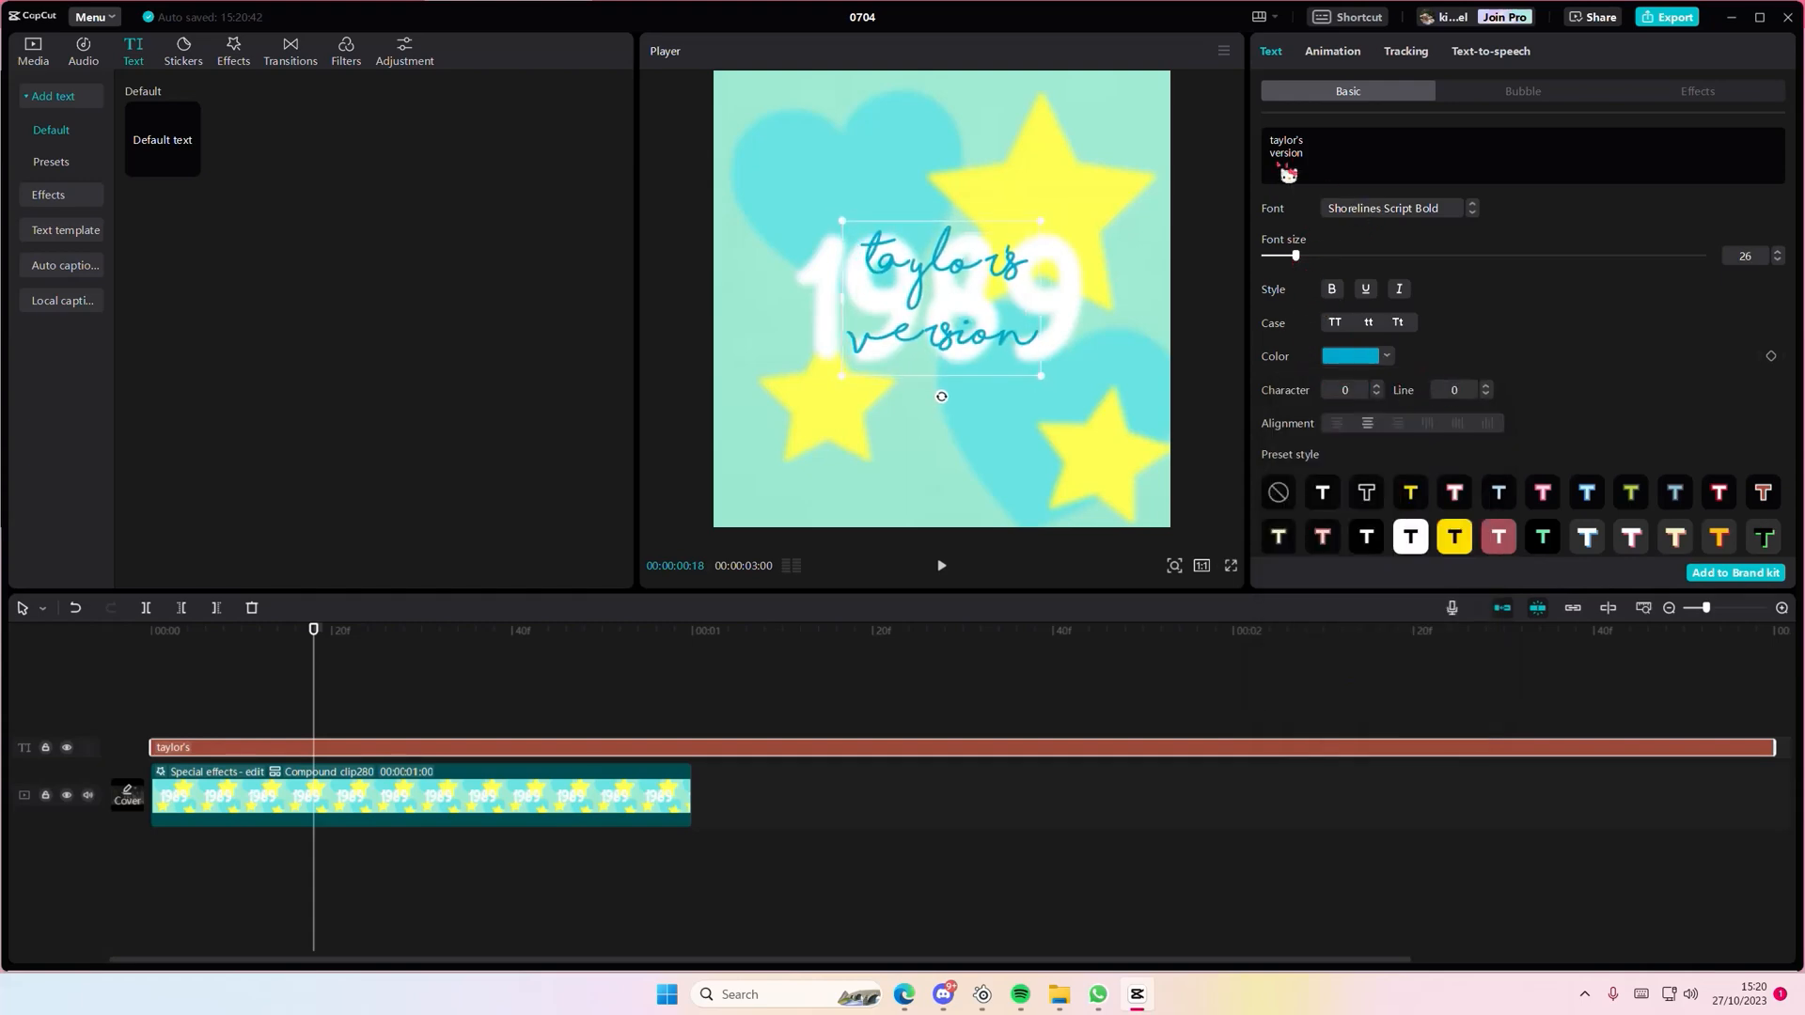
key("BackSpace")
mouse_move(1032, 282)
left_mouse_down()
mouse_move(1030, 300)
mouse_move(1027, 282)
left_mouse_up()
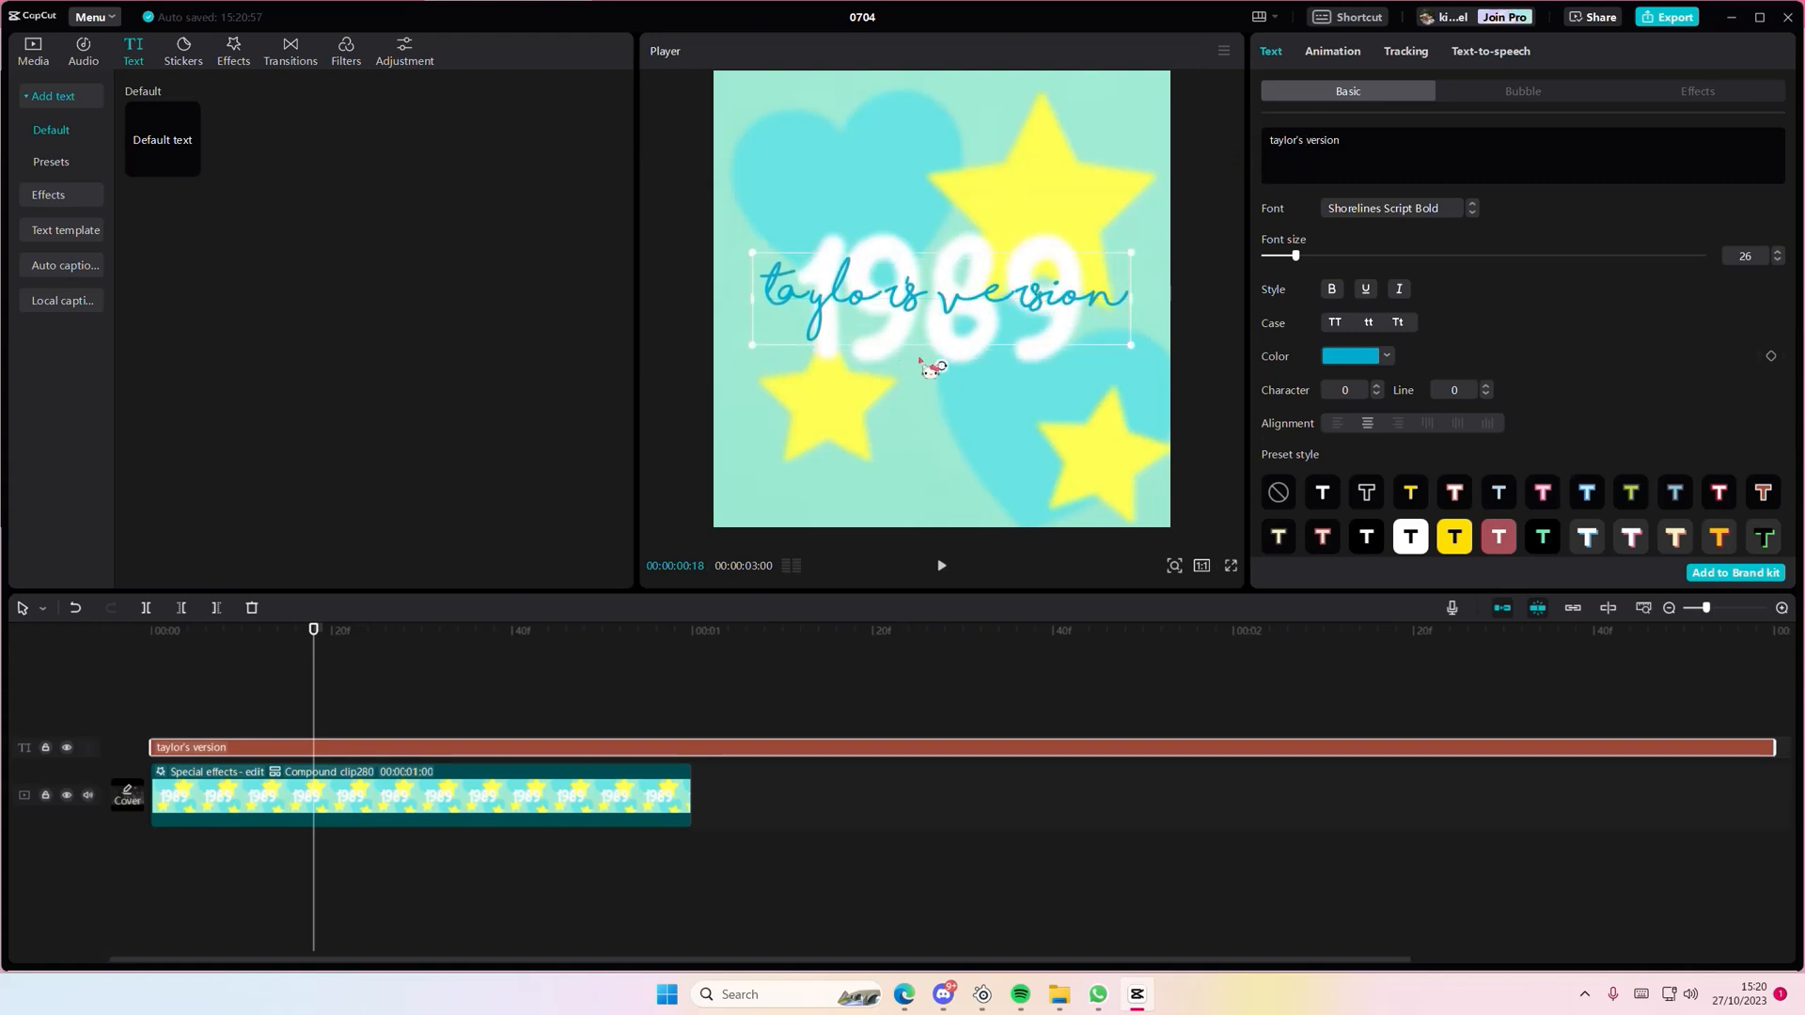
left_click_drag(1295, 254, 1292, 255)
left_click(386, 692)
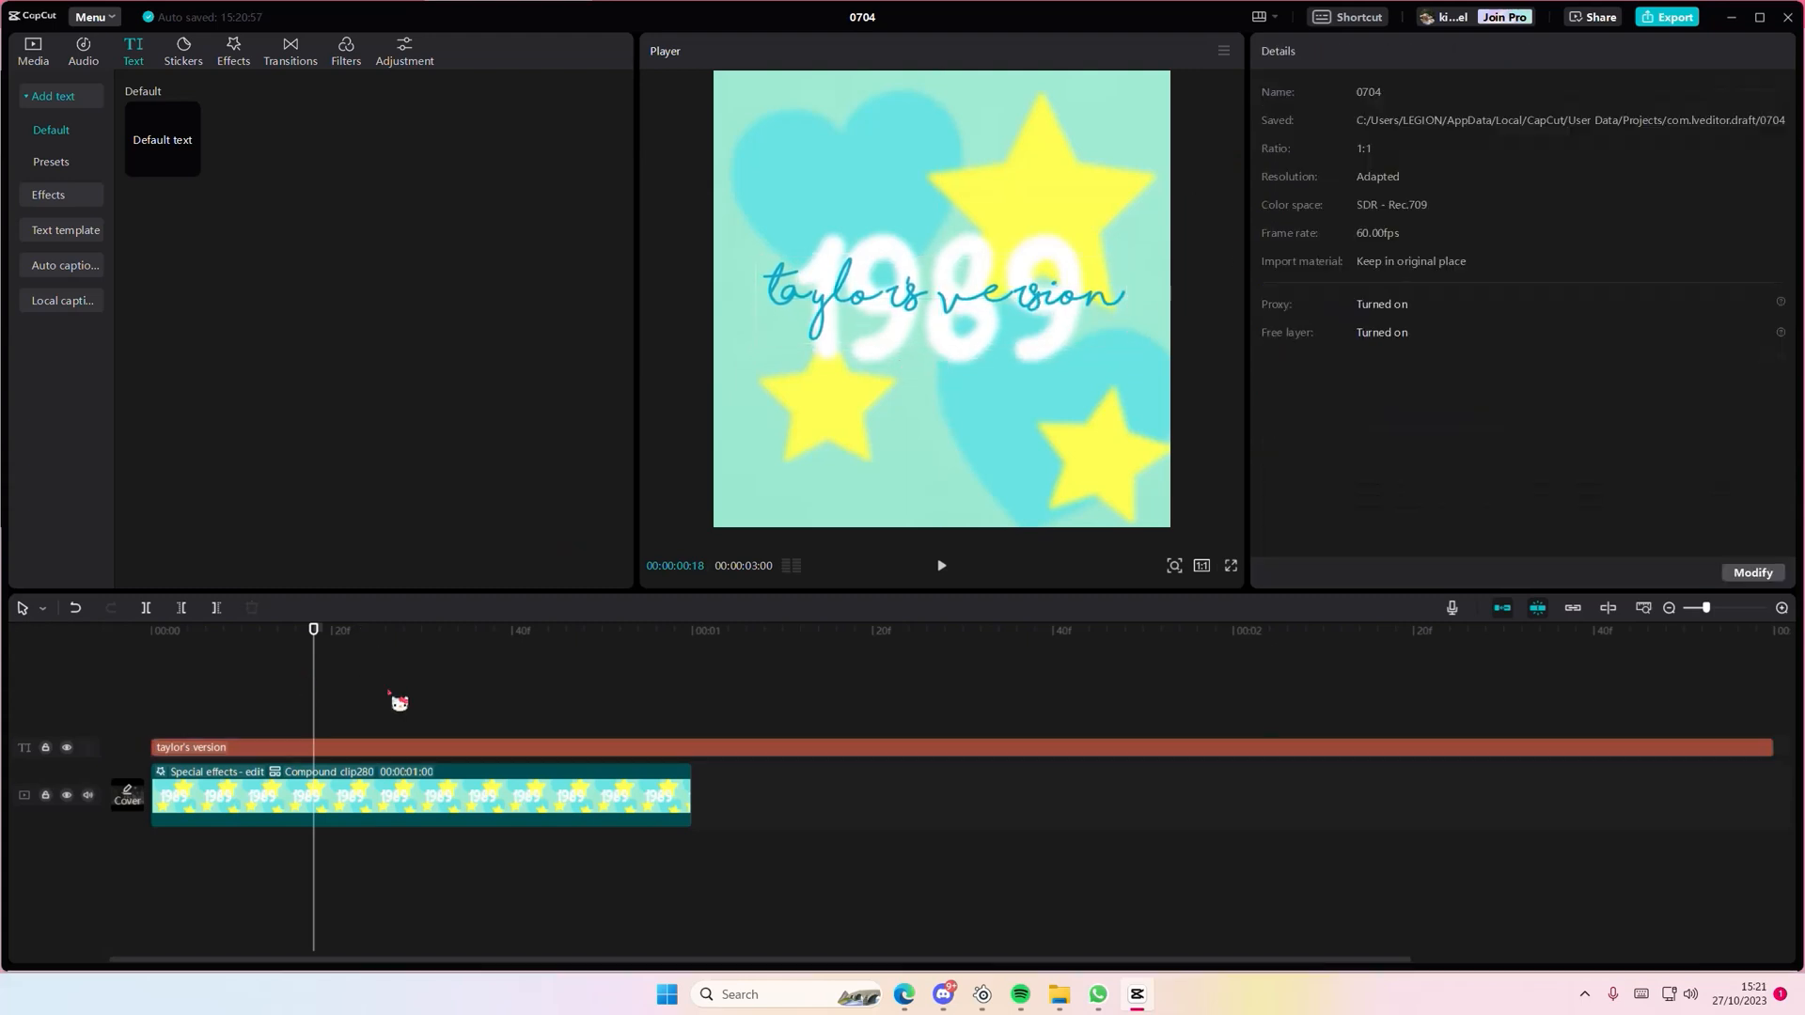
Trim the "taylor's version" clip so it ends with the compound clip at the one-second mark
left_click(602, 704)
left_click(691, 716)
left_click(687, 747)
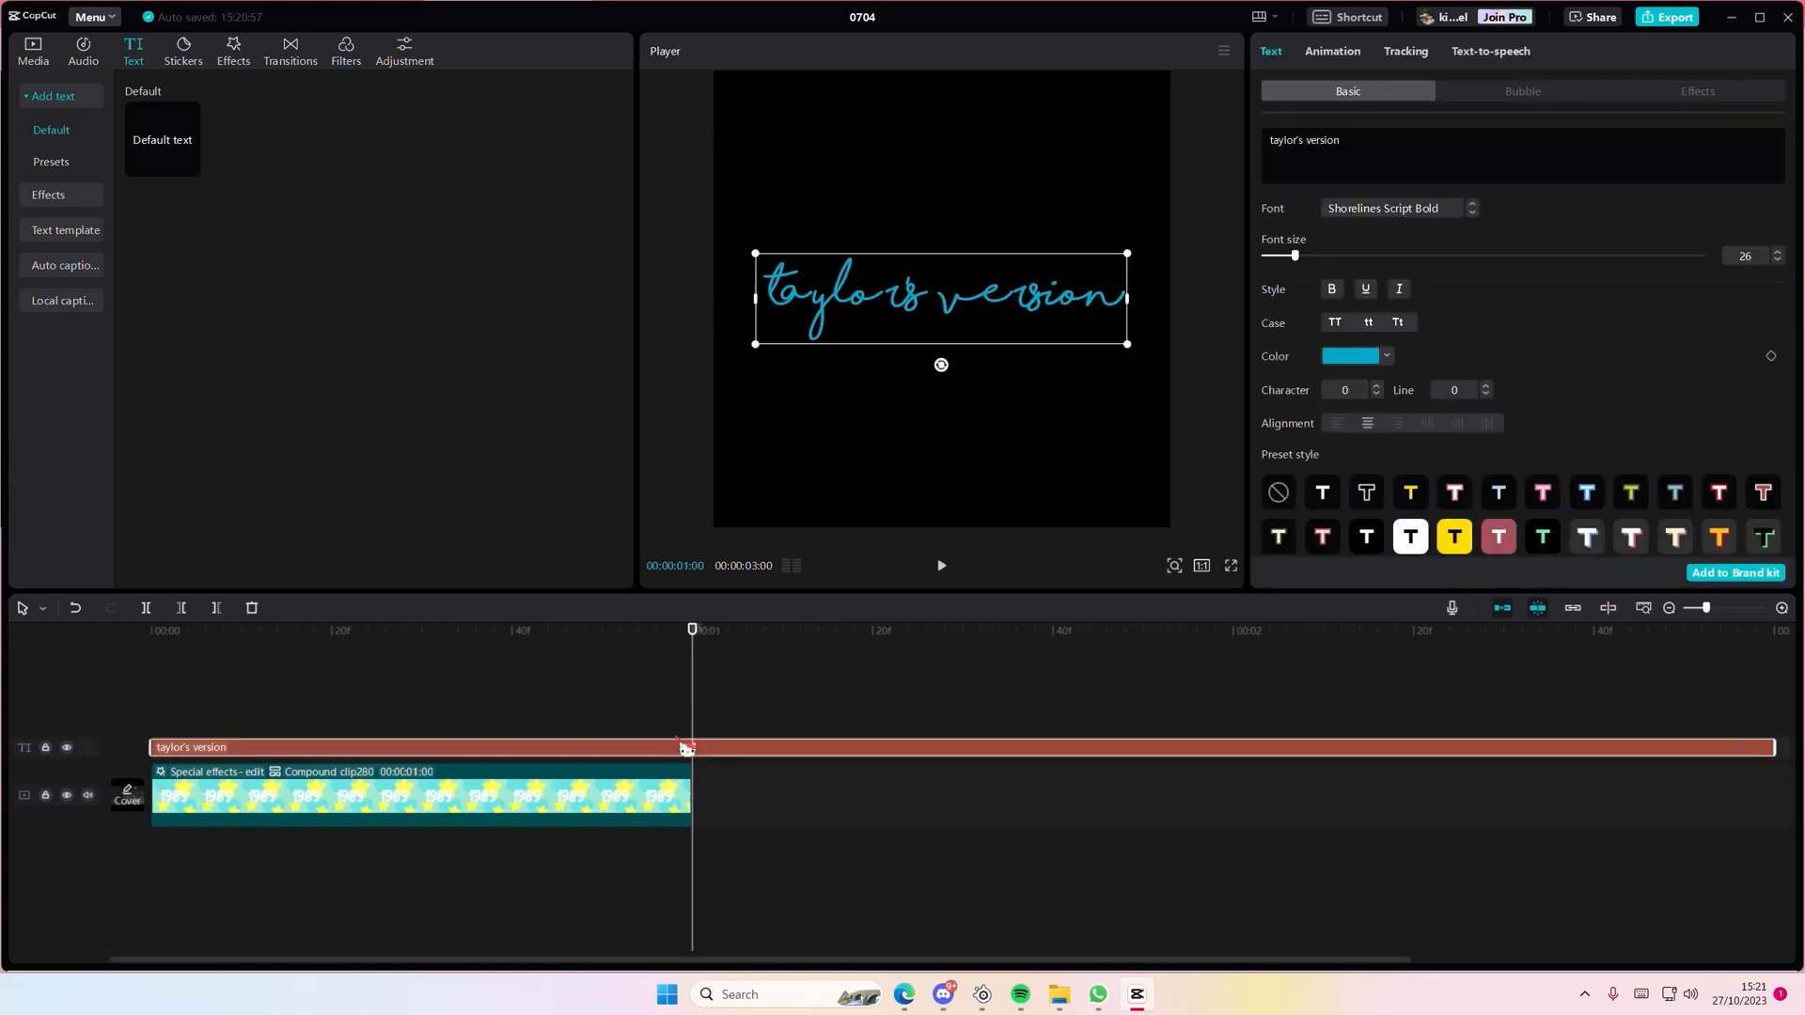
left_click(216, 608)
Export a still frame of the finished graphic as imageee in 4K resolution and JPEG format
left_click(565, 675)
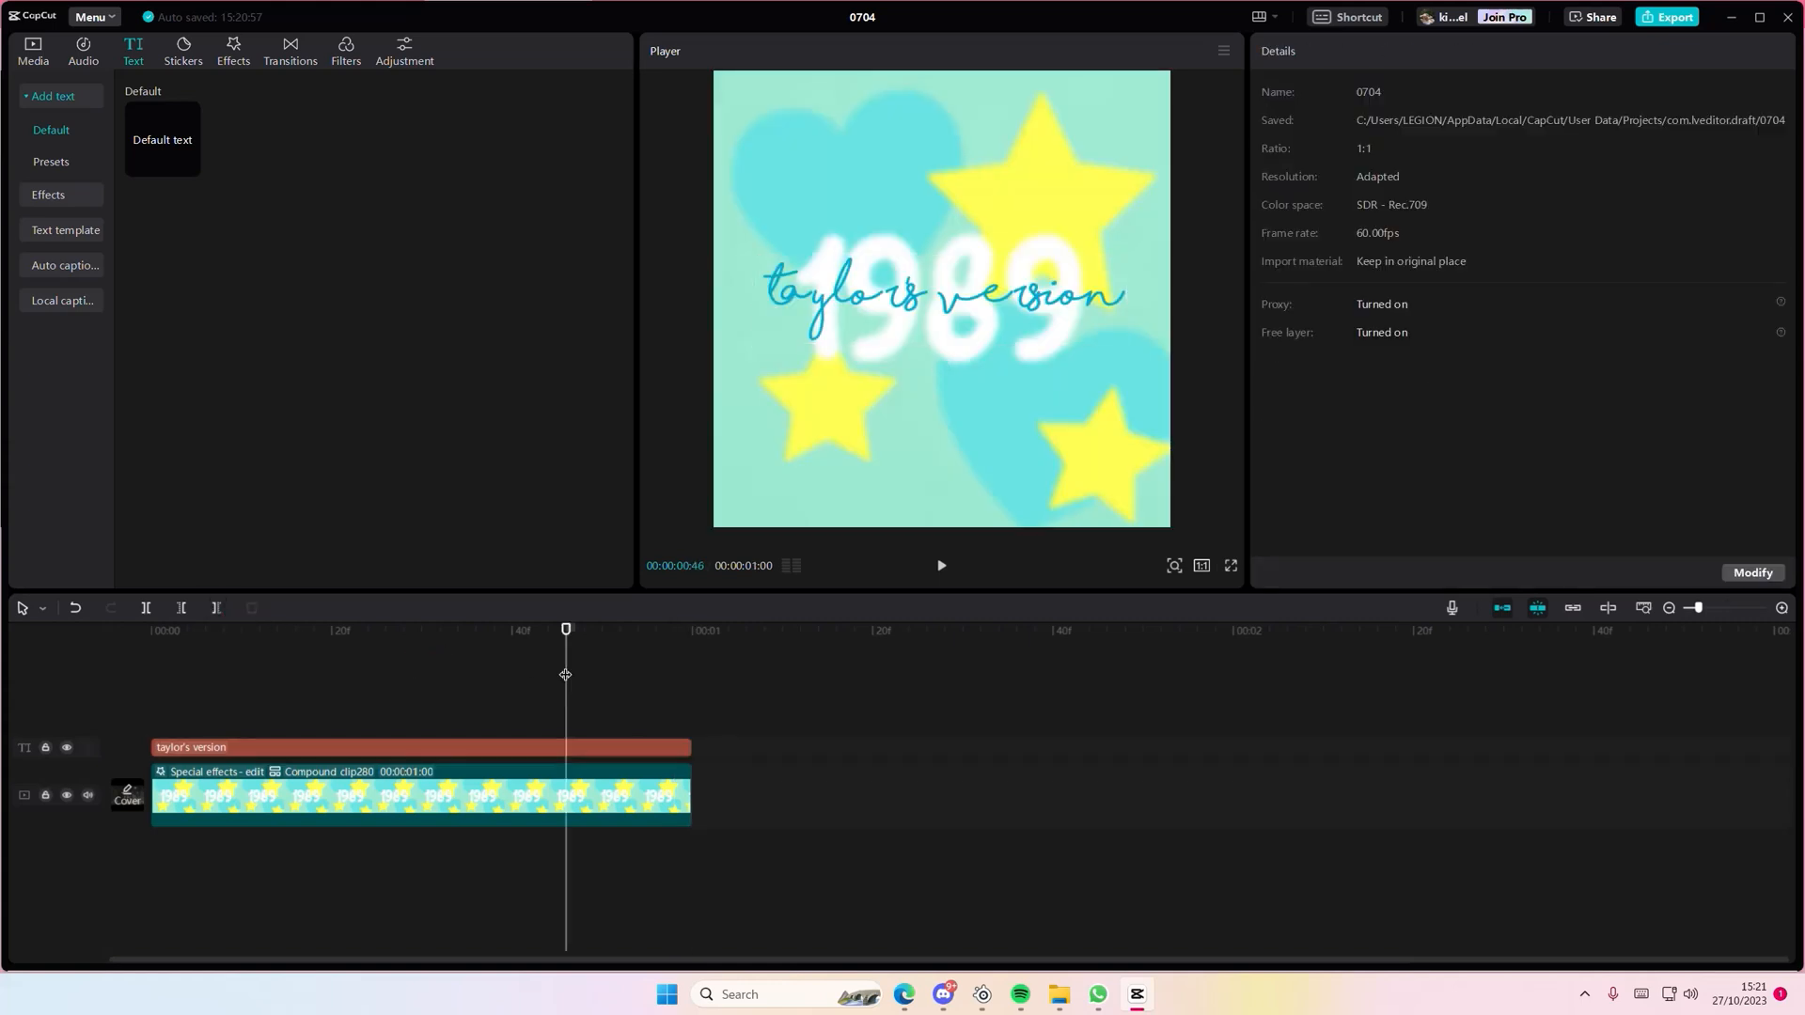
left_click(1225, 54)
left_click(1232, 144)
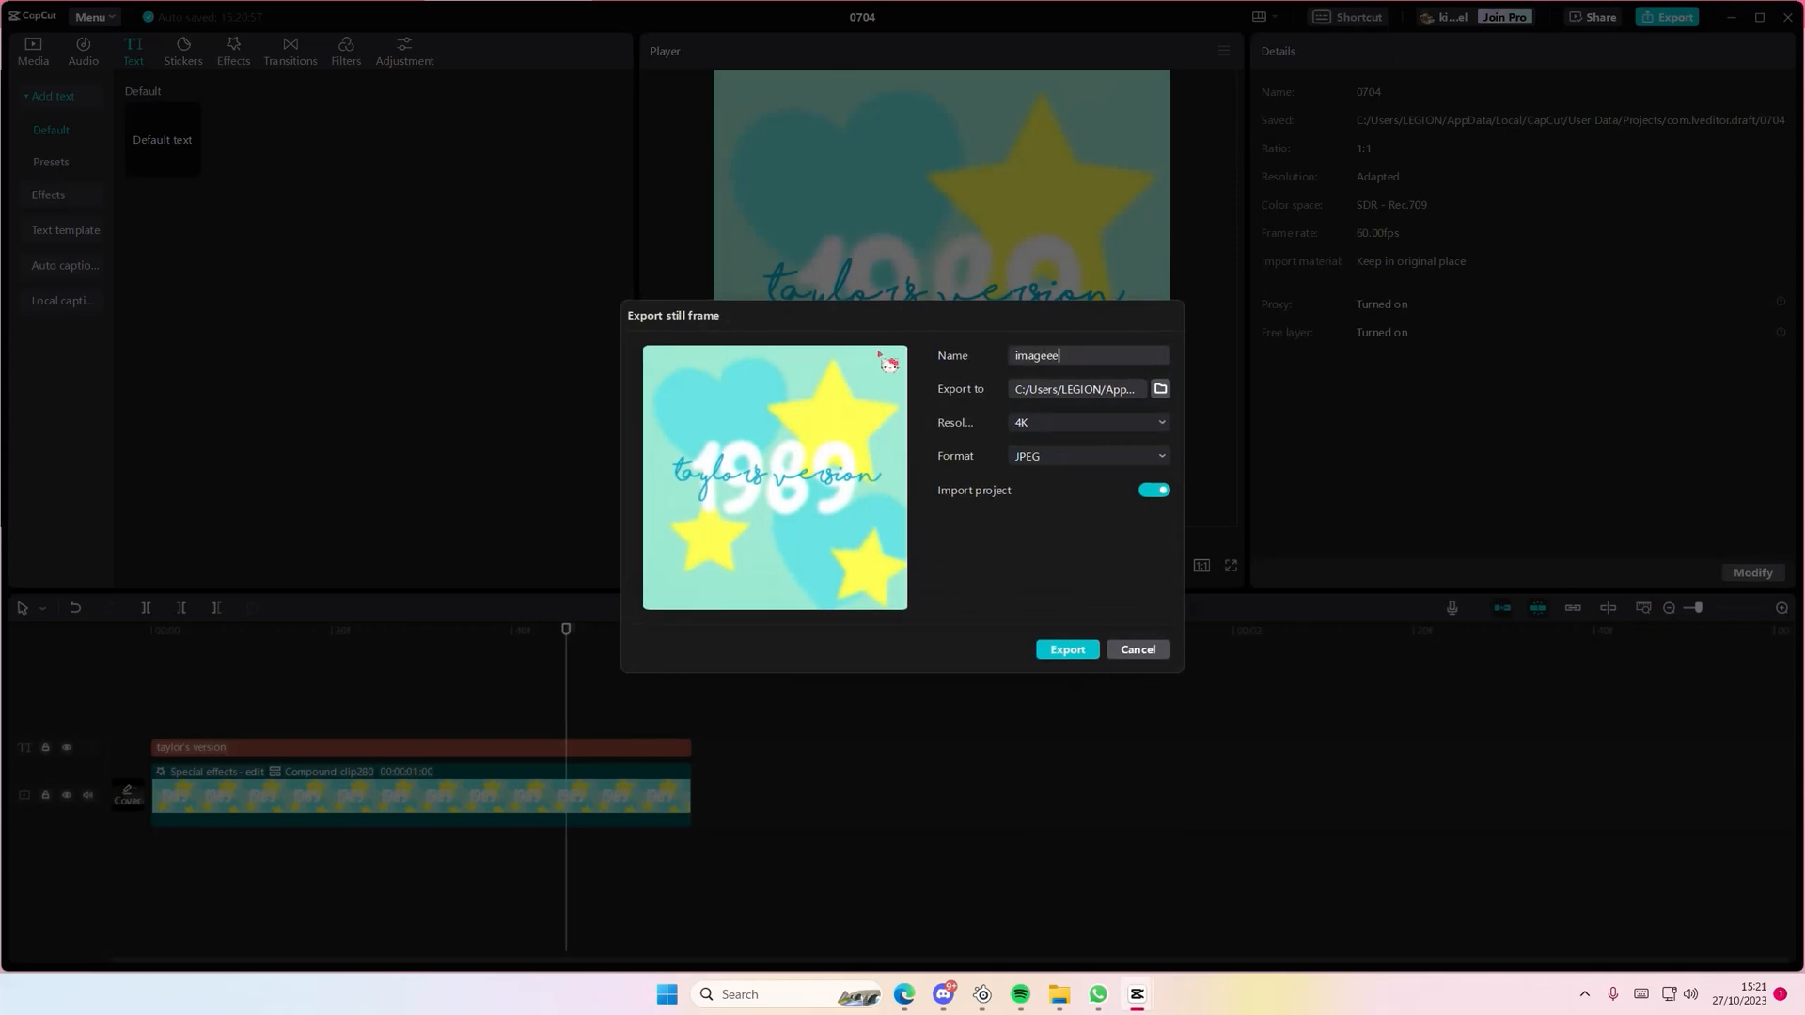
left_click(1093, 425)
left_click(1094, 425)
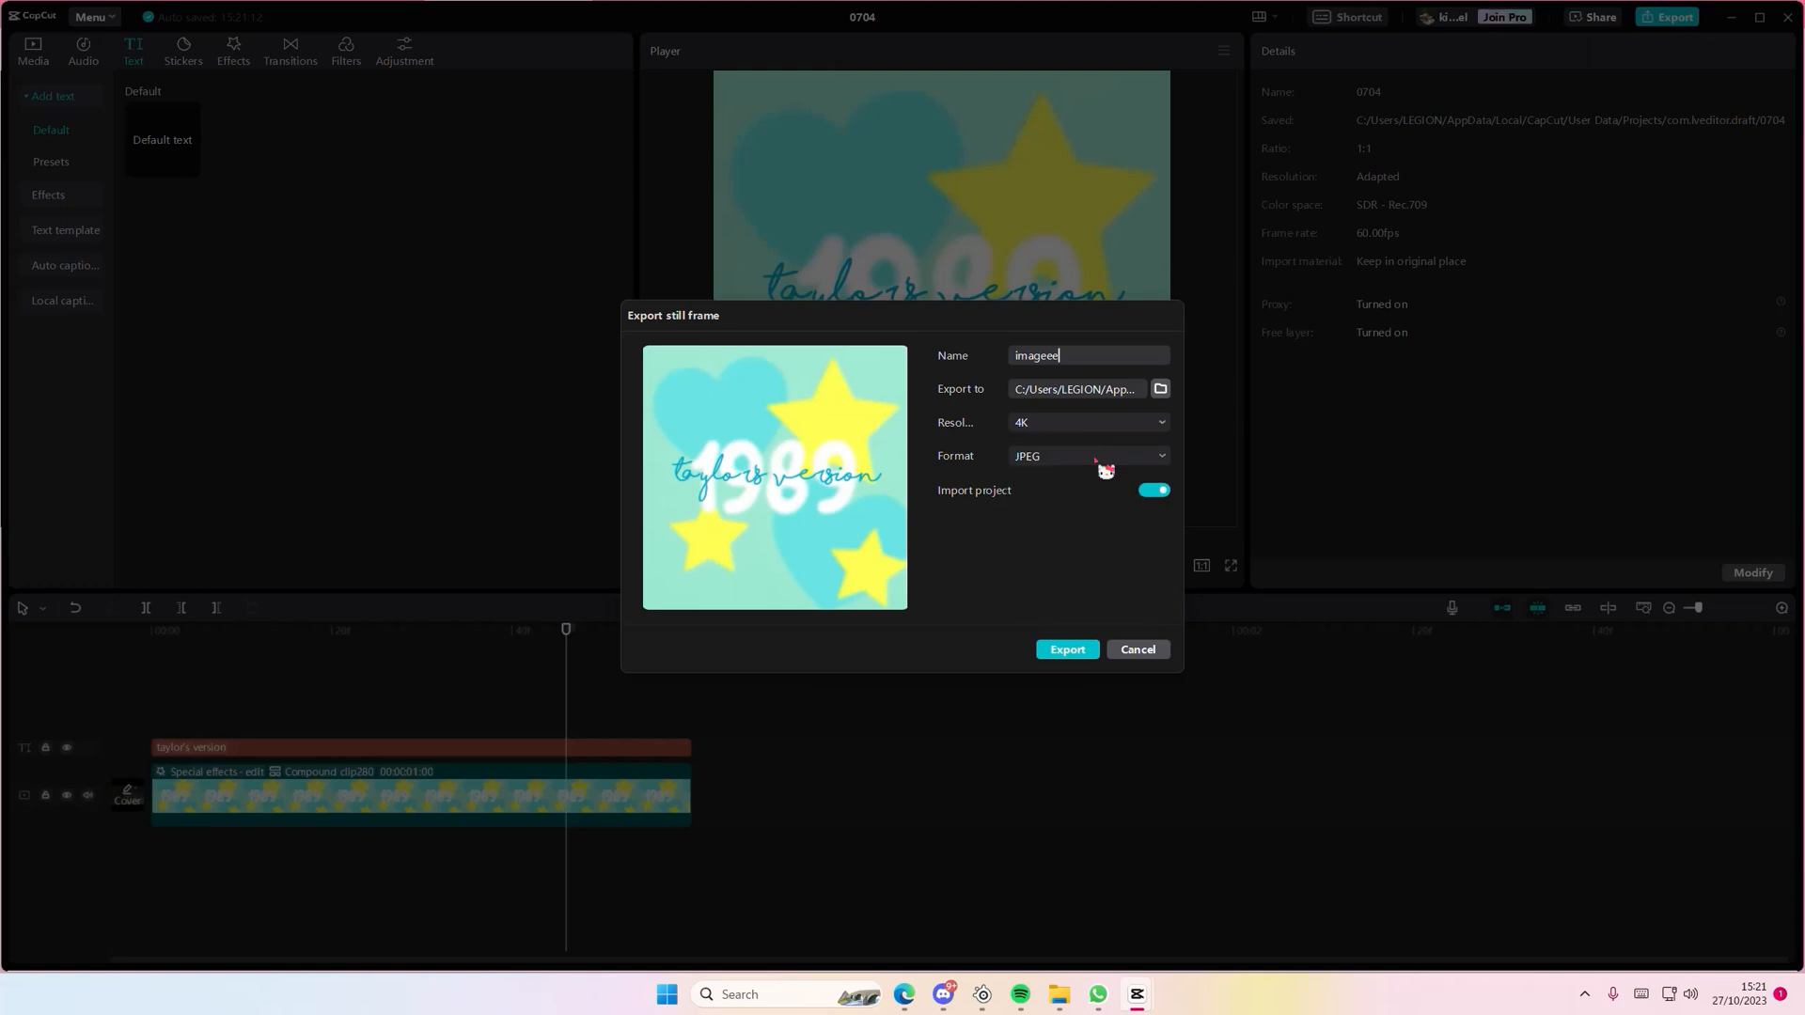
left_click(1091, 461)
left_click(971, 579)
left_click(1076, 650)
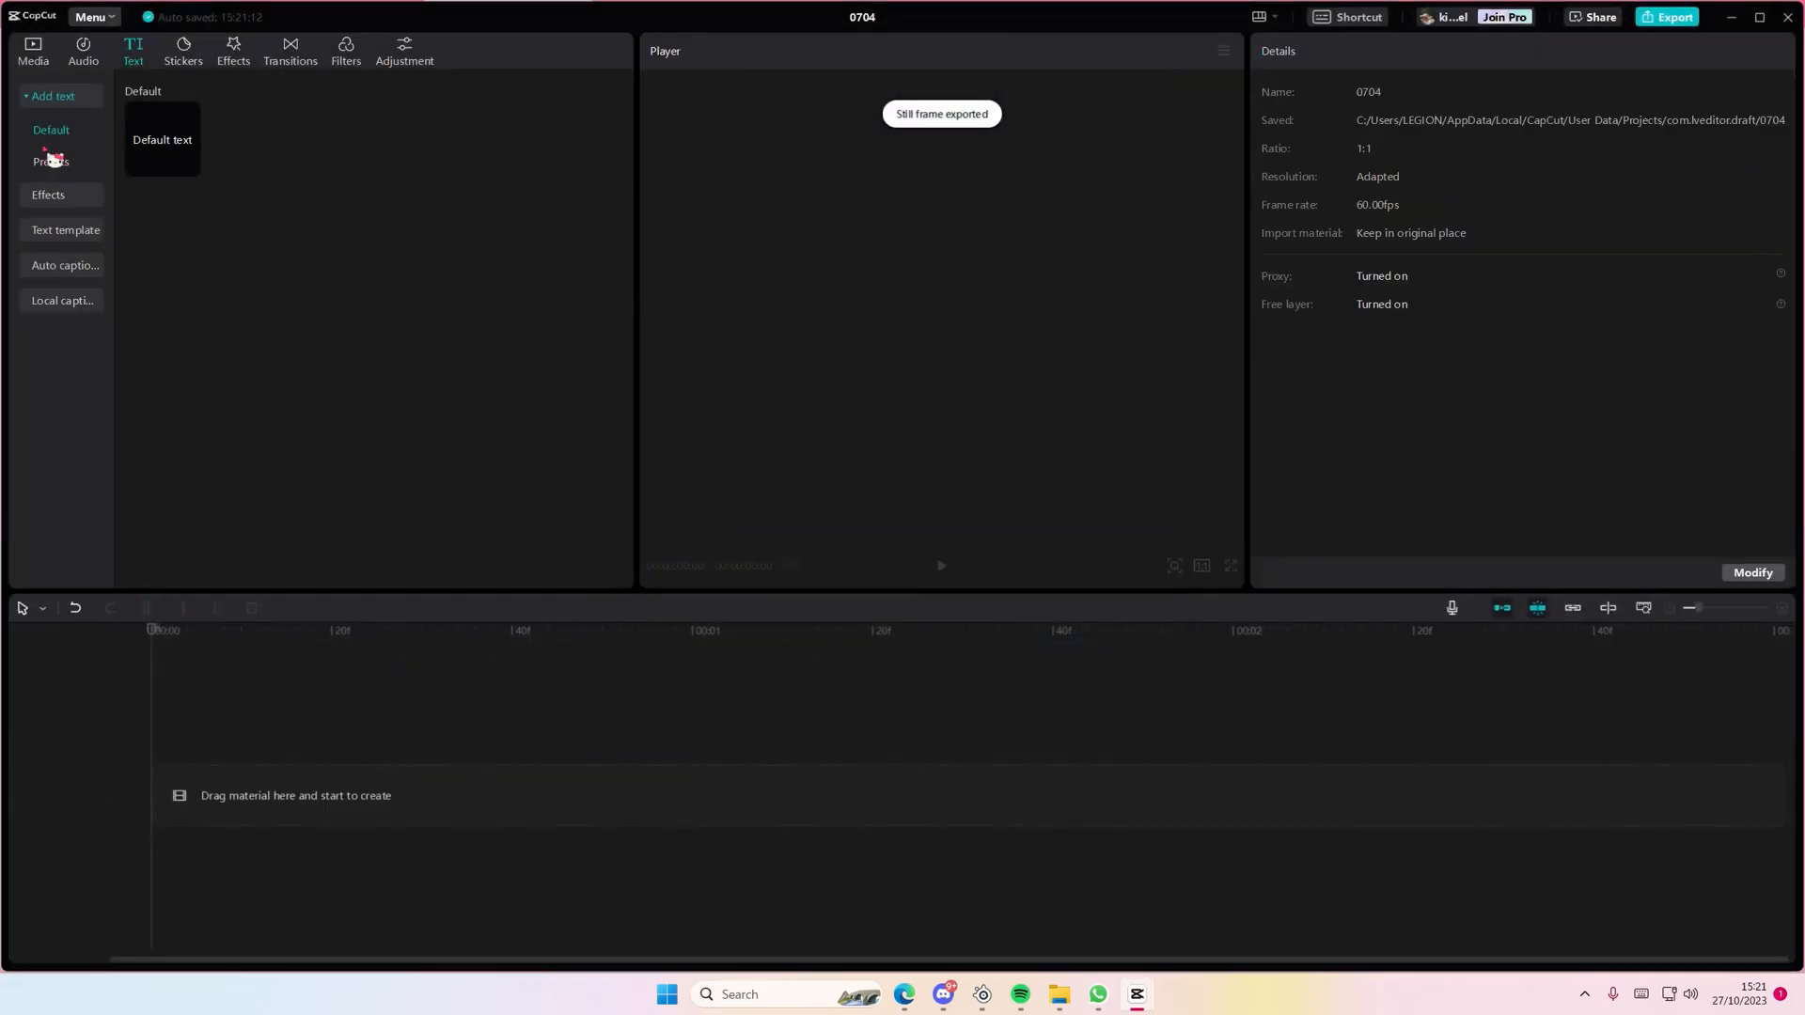
Place the exported still imageee.jpg from the imported media on the empty timeline
left_click(54, 104)
left_click(64, 92)
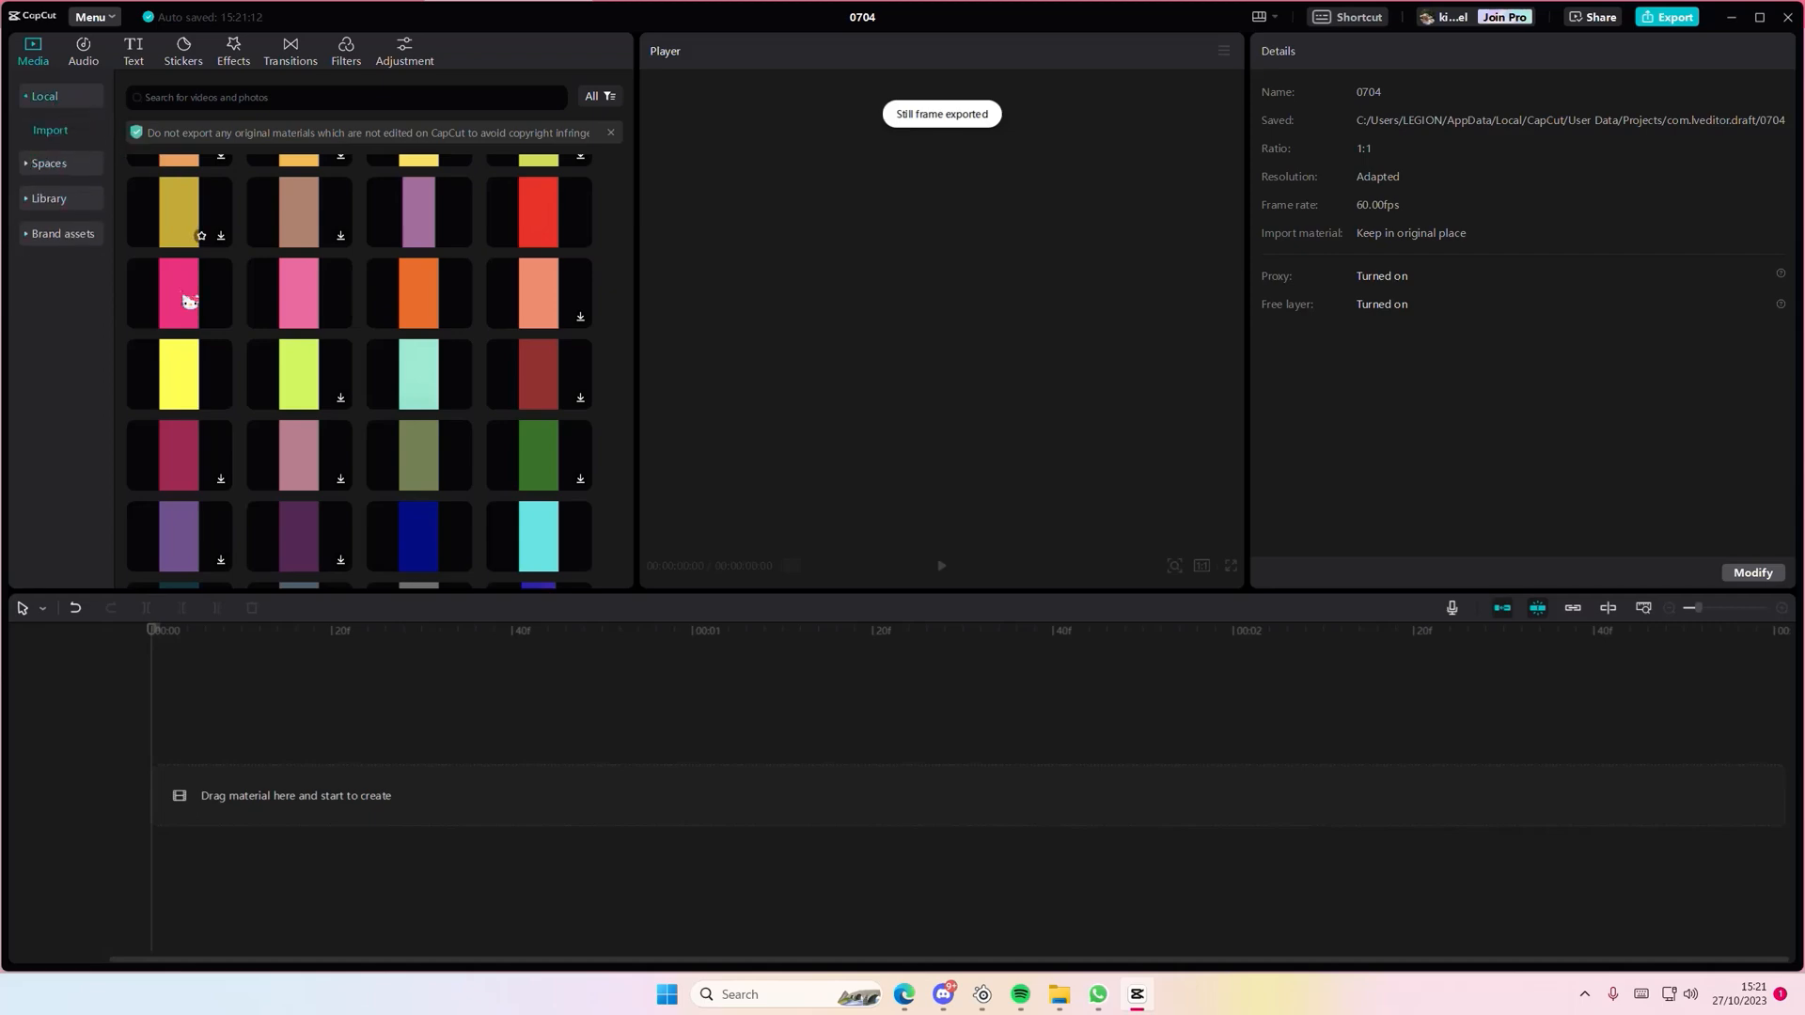
scroll(181, 299, "up", 12)
left_click(71, 137)
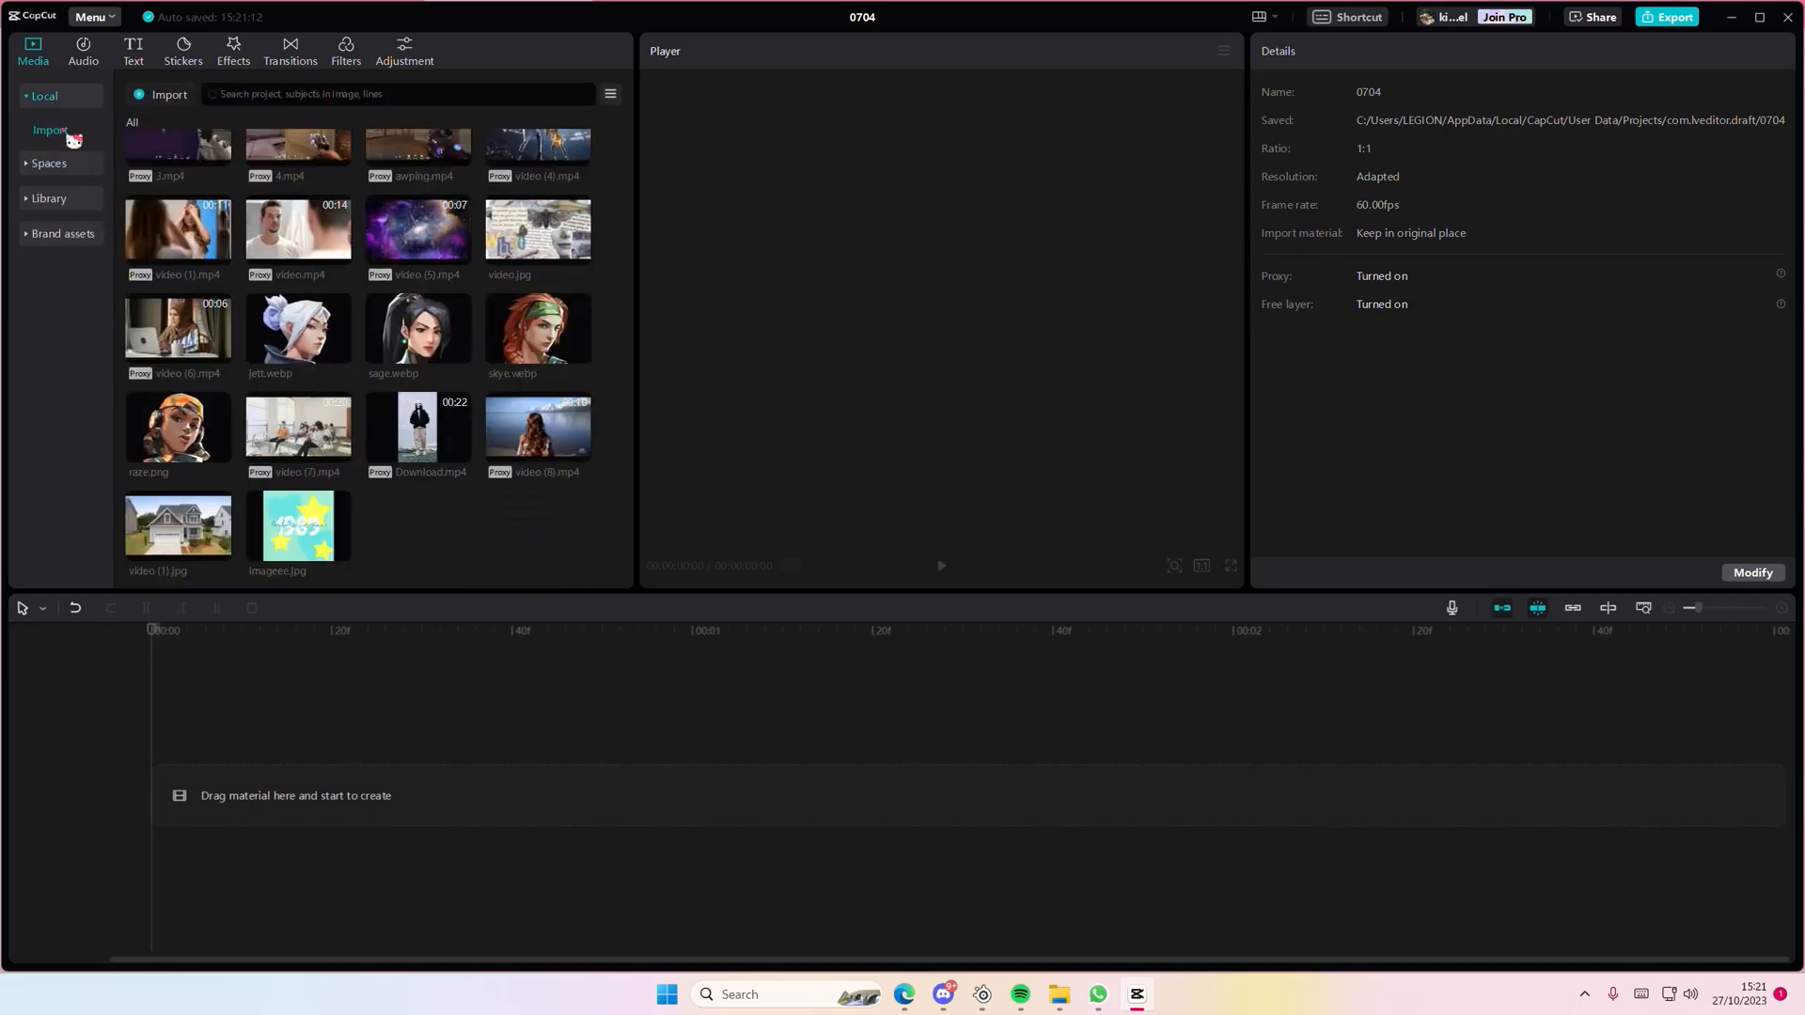
left_click_drag(291, 519, 108, 728)
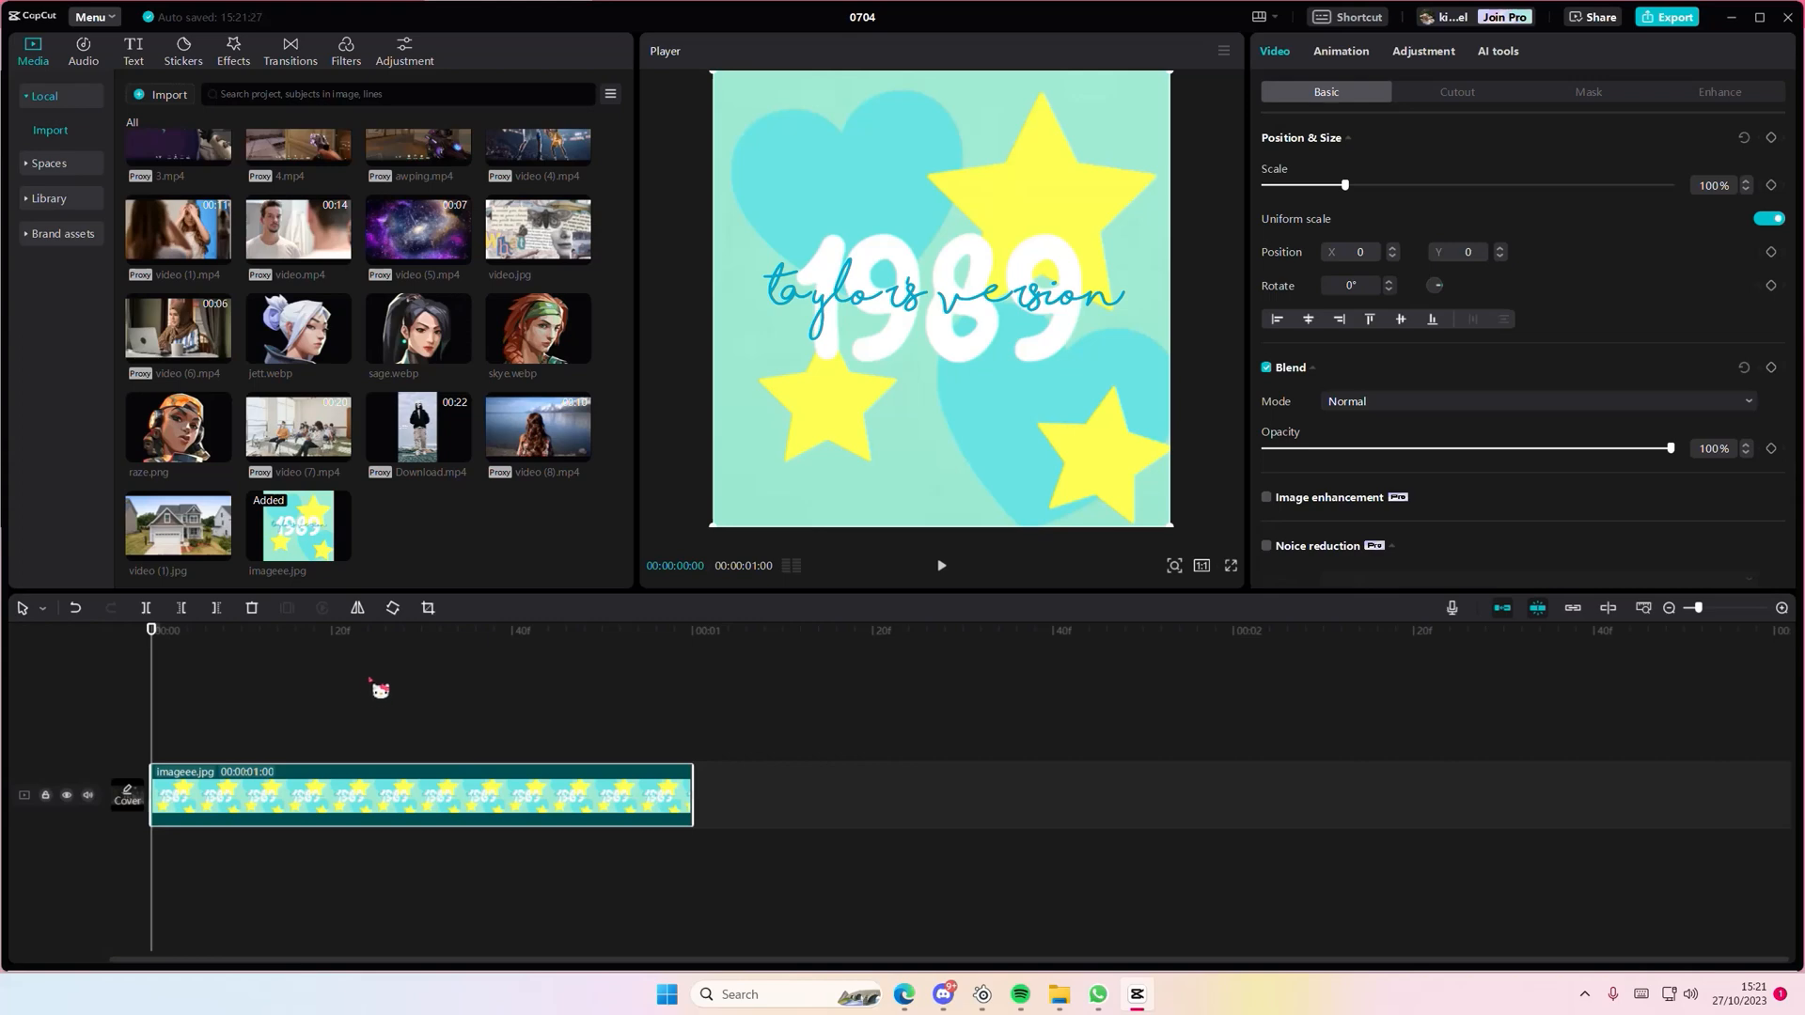
left_click(398, 697)
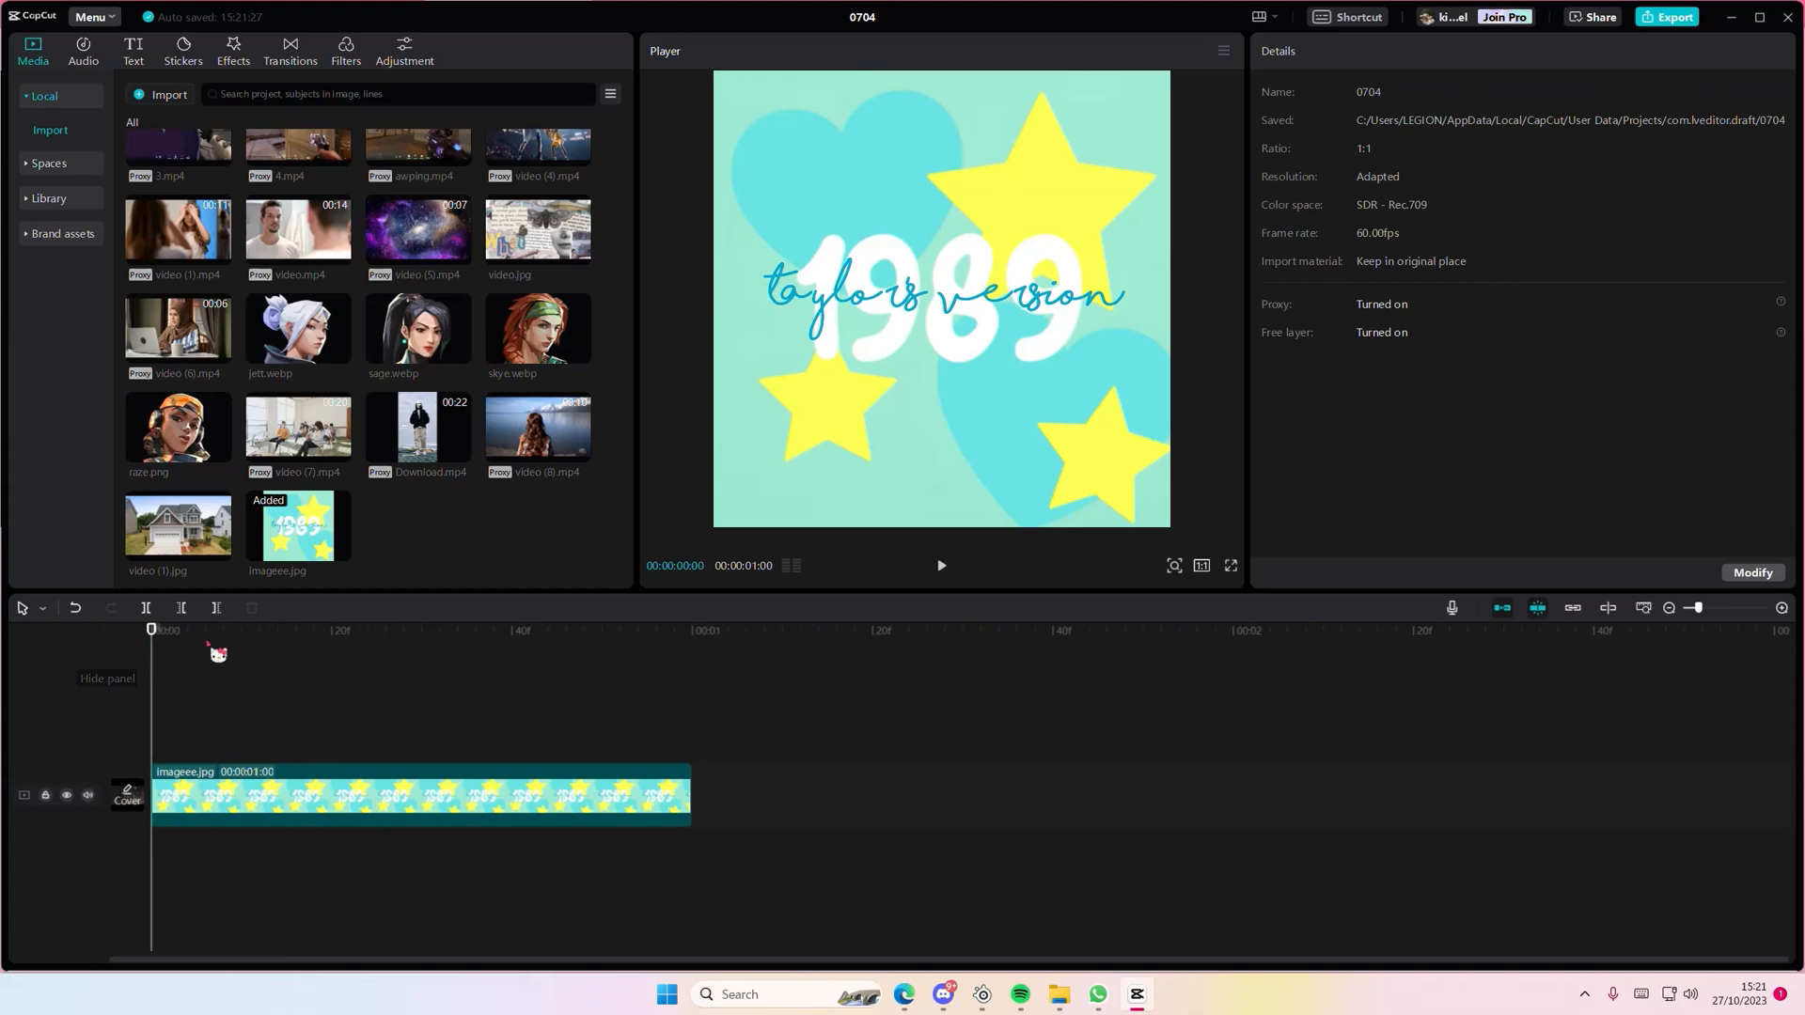
Undo placing the still and clearing the timeline to bring back the text and compound clips
key("ctrl+z")
key("ctrl+z")
left_click(269, 684)
Set the strength of the compound clip's Blur effect to 35
left_click(314, 782)
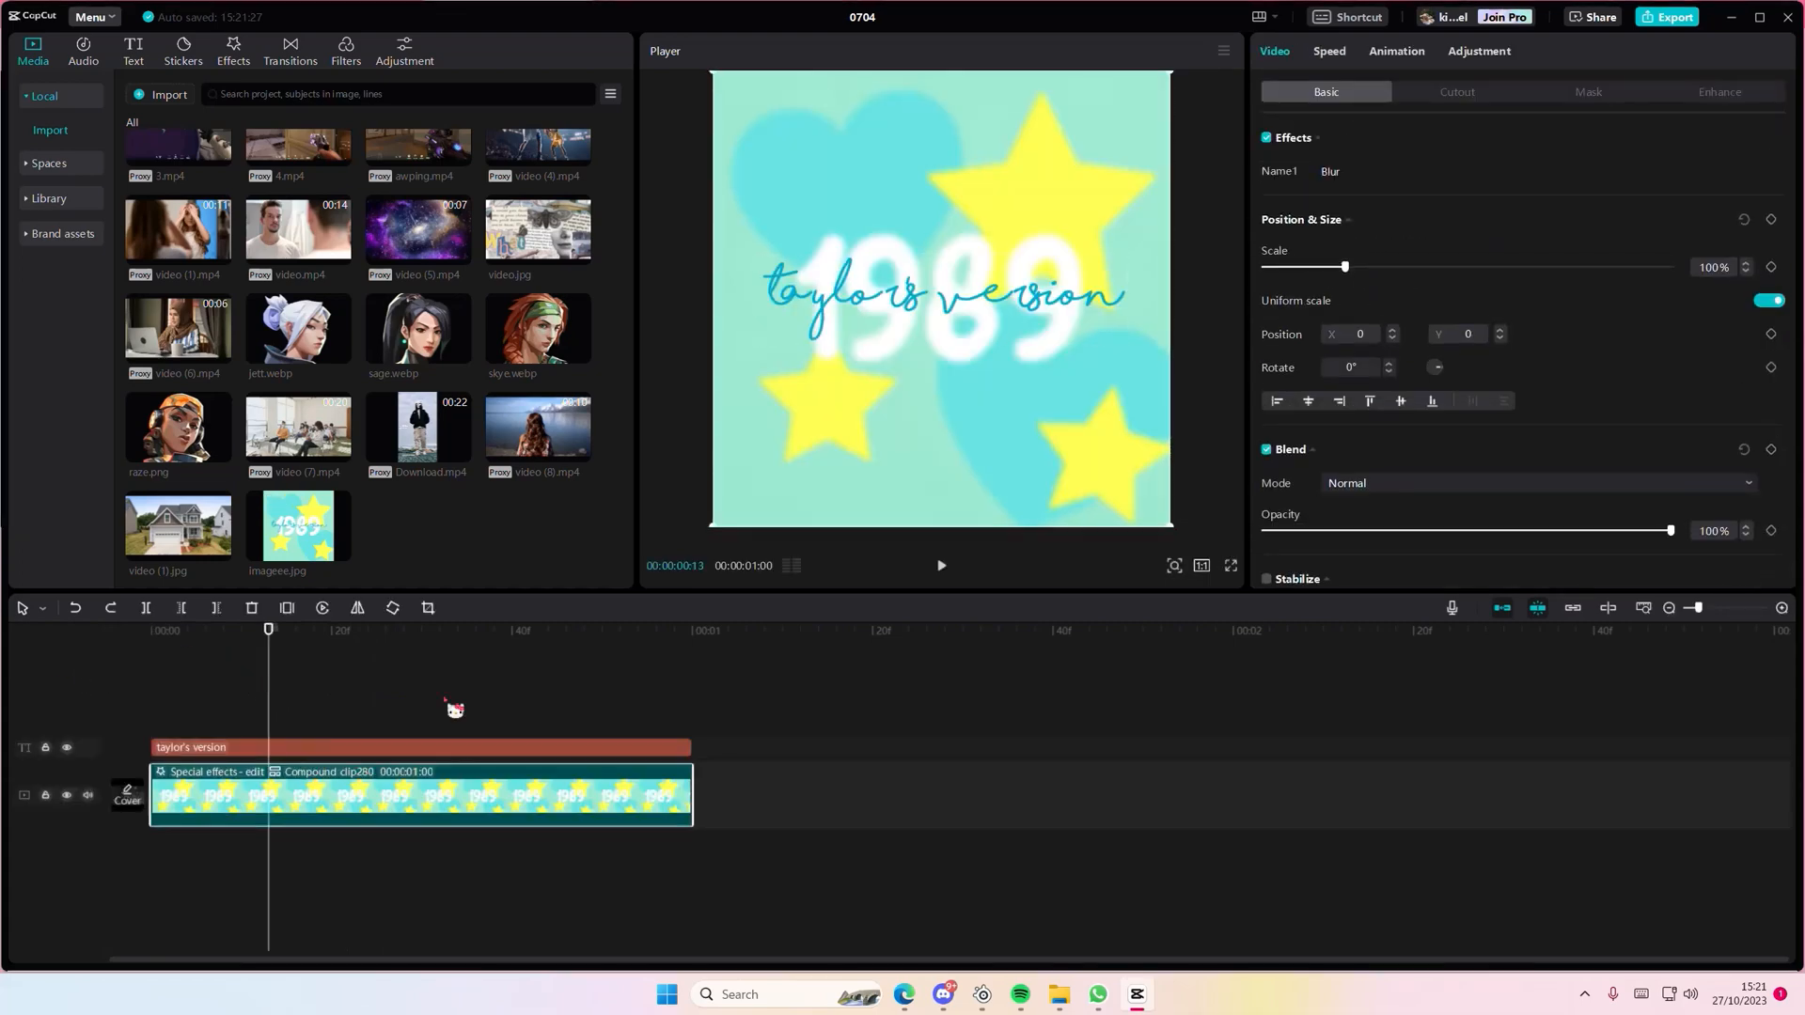
left_click(1358, 171)
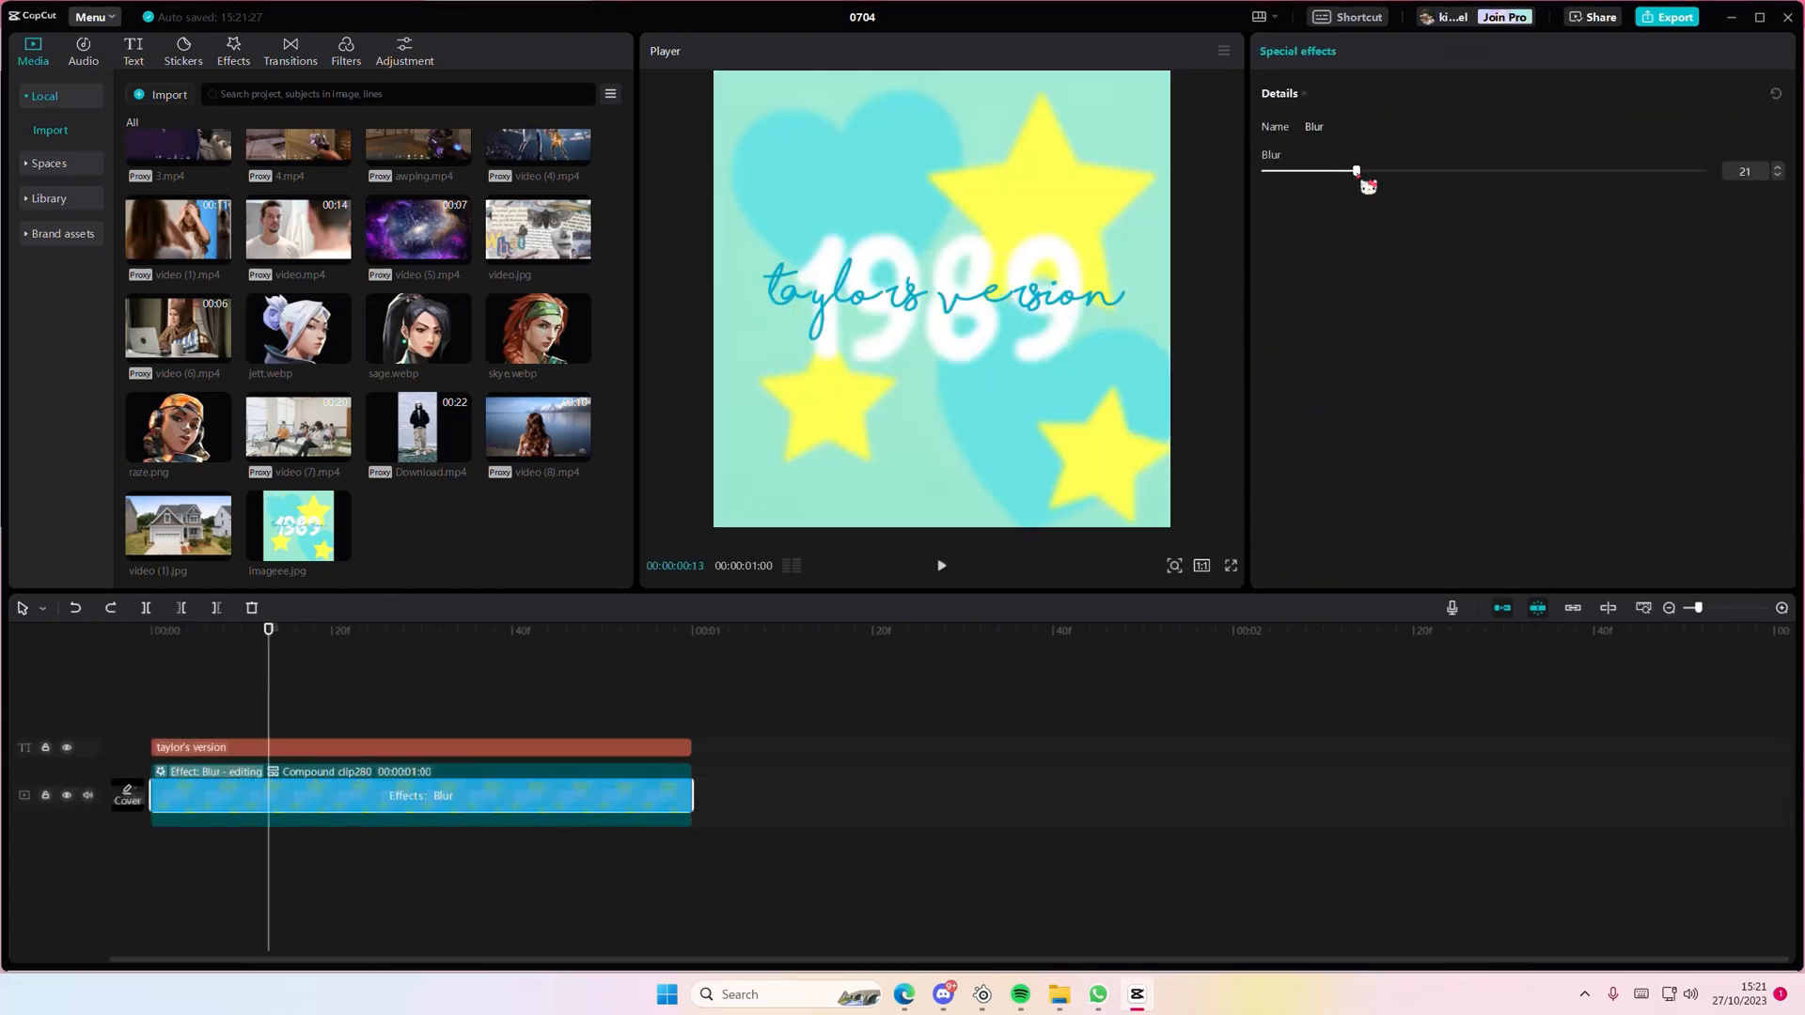
left_click_drag(1356, 171, 1405, 173)
left_click(533, 709)
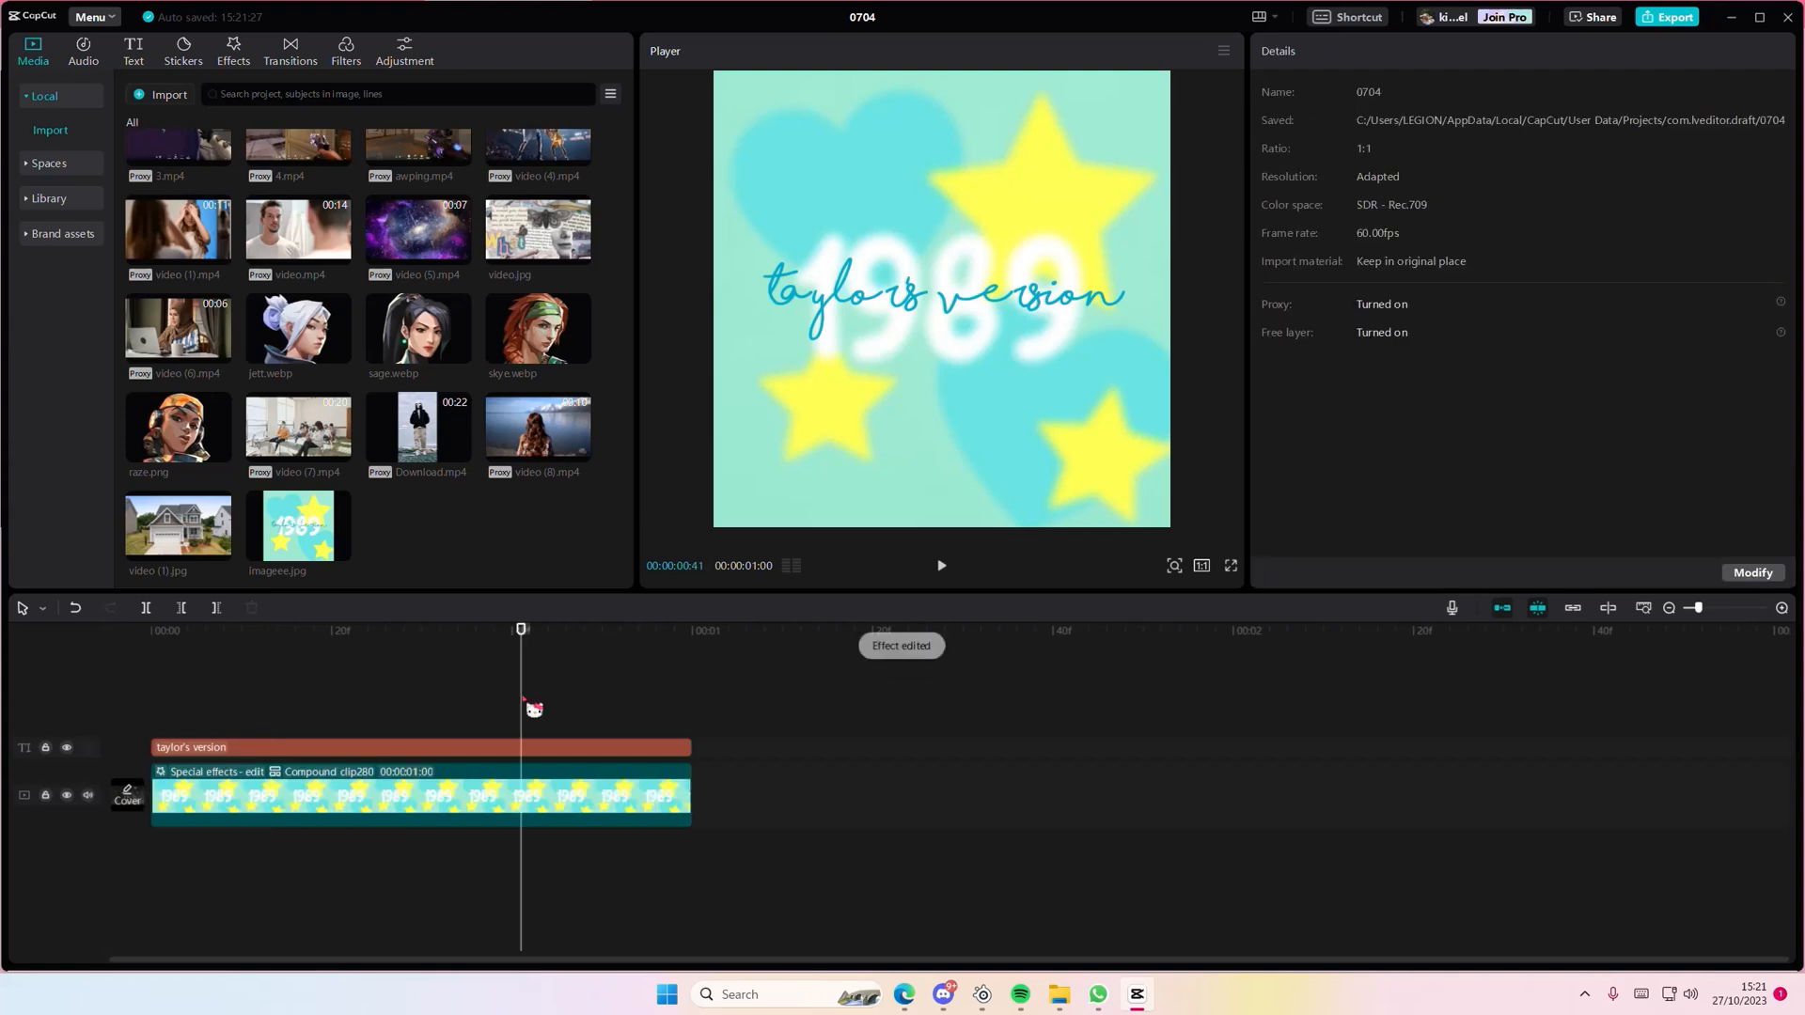
left_click(133, 711)
left_click(536, 791)
left_click_drag(1345, 267, 1306, 269)
key("ctrl+z")
Fine-tune the strength of the Blur effect on the compound clip
left_click(1356, 172)
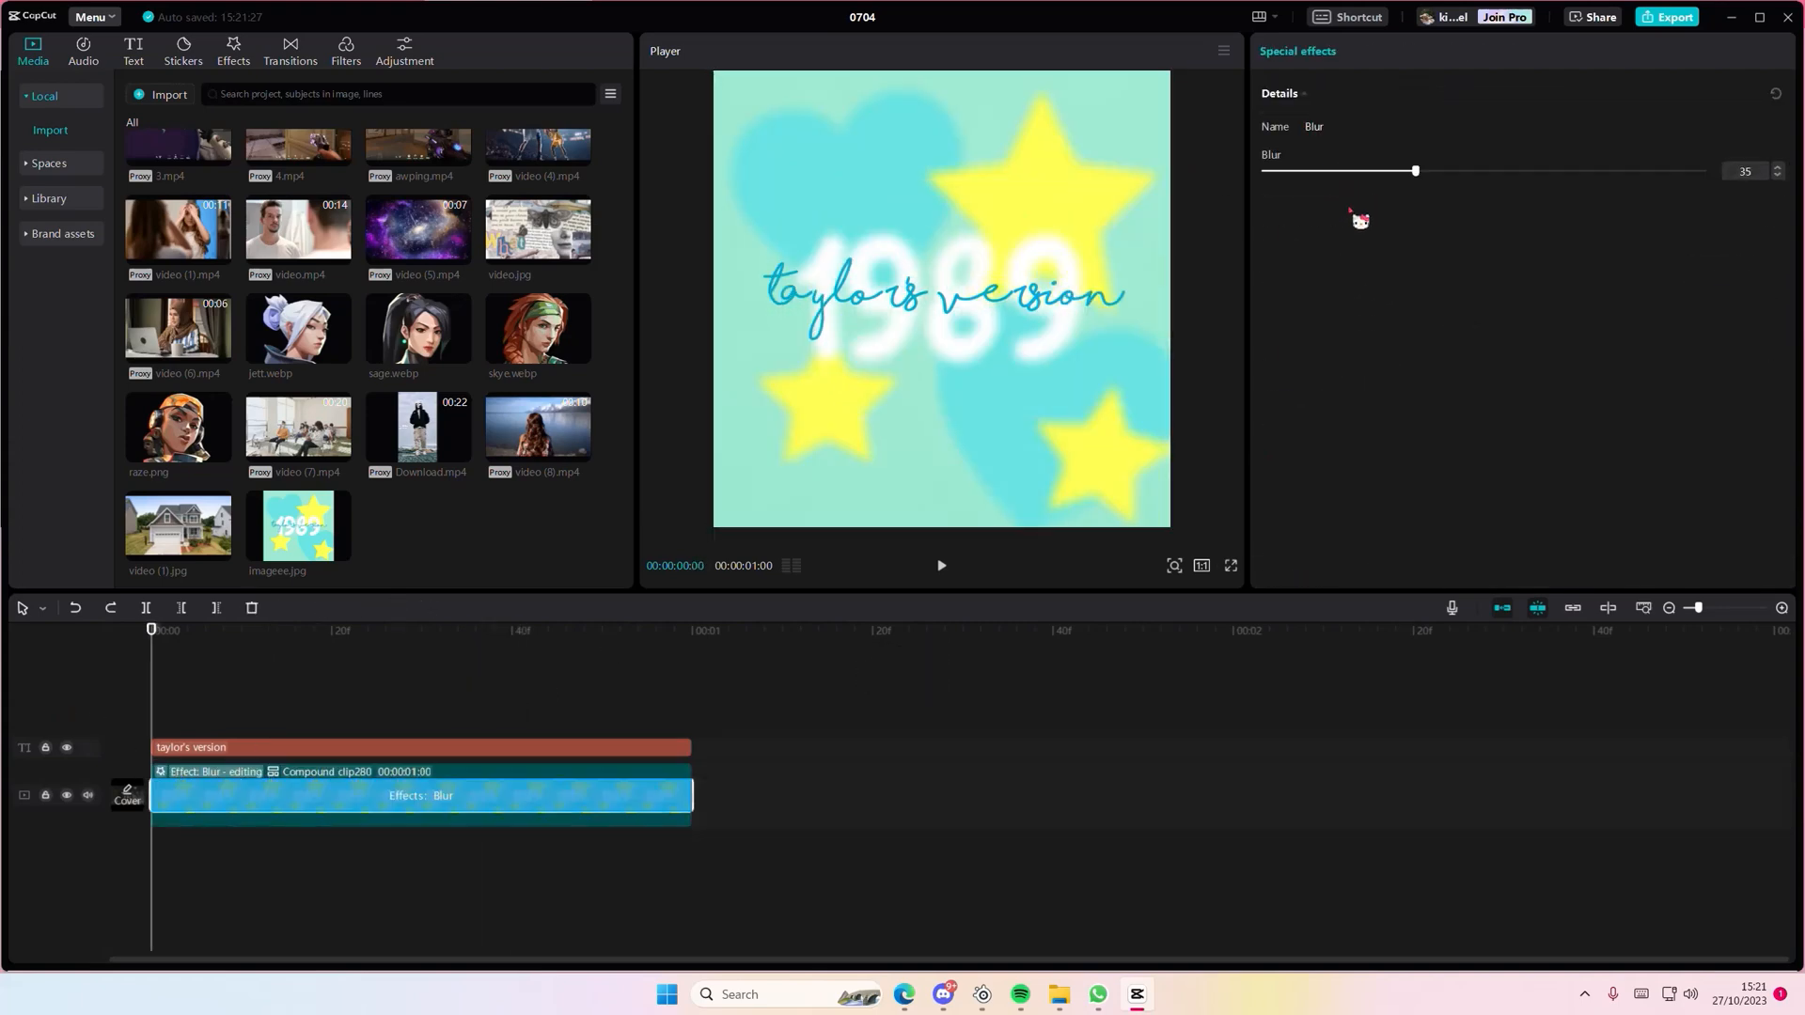
mouse_move(1399, 173)
left_mouse_down()
mouse_move(1334, 194)
mouse_move(1401, 206)
left_mouse_up()
left_click(631, 693)
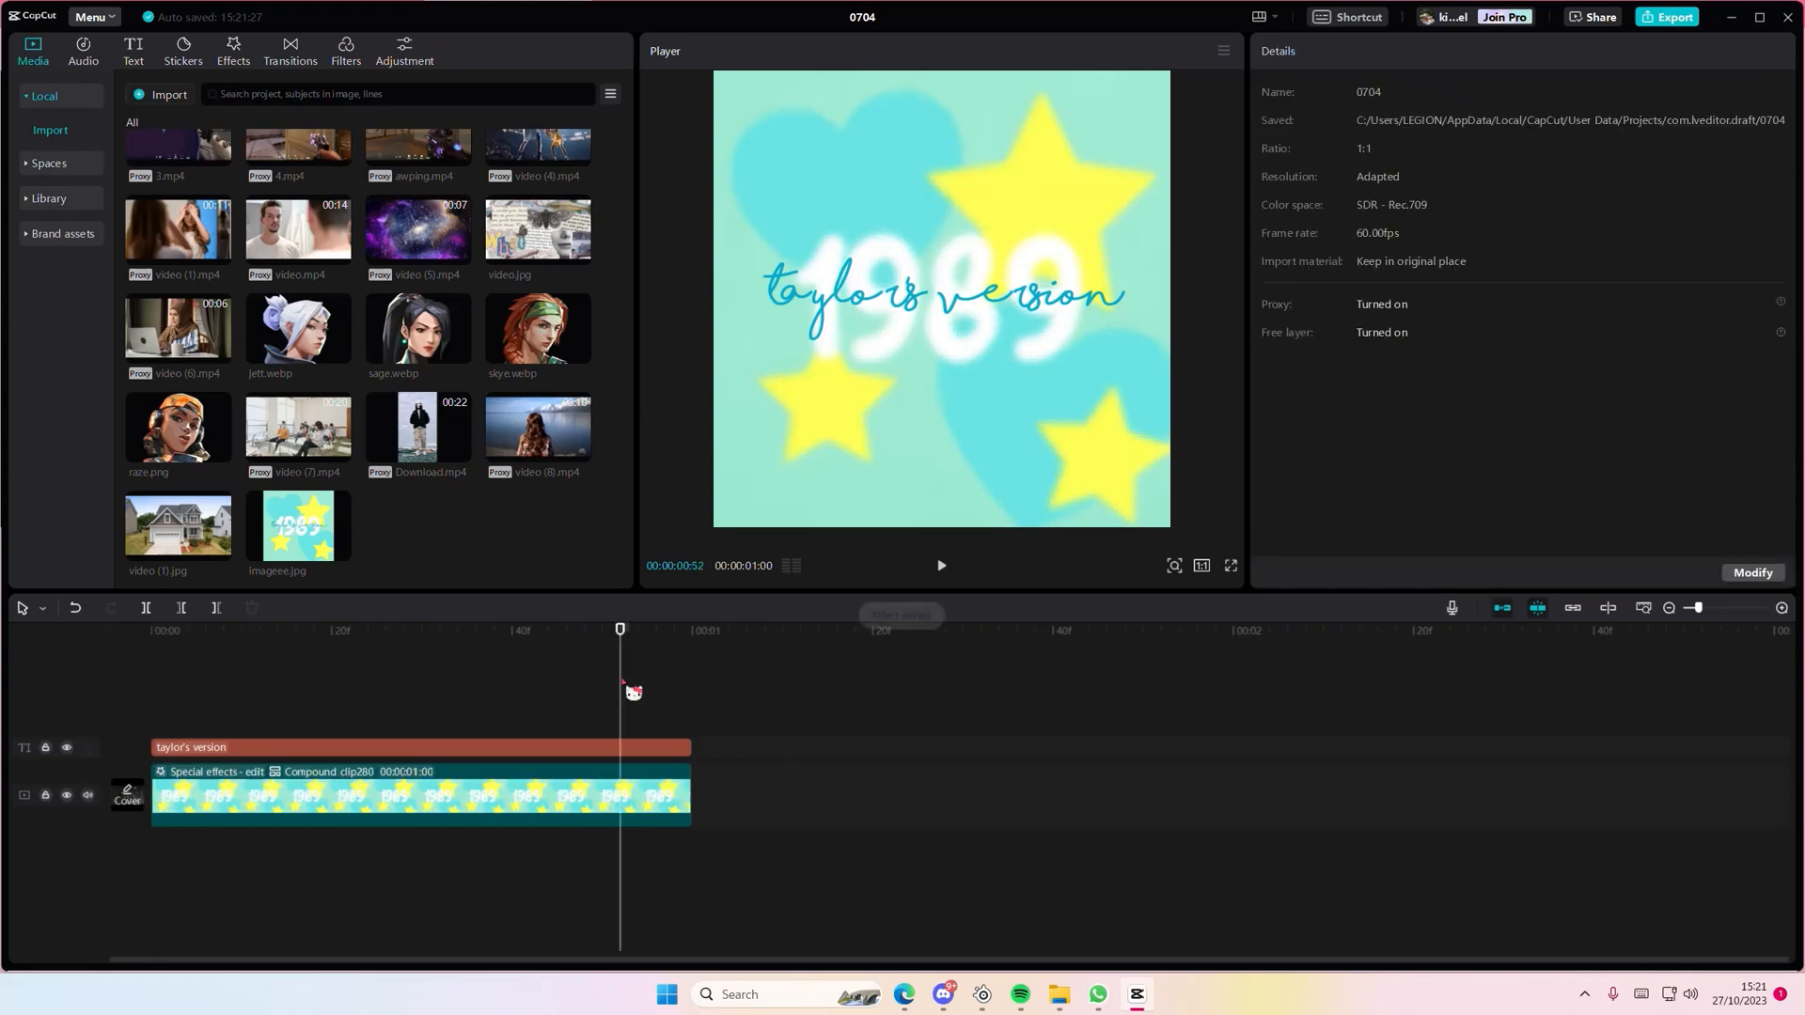
left_click(666, 680)
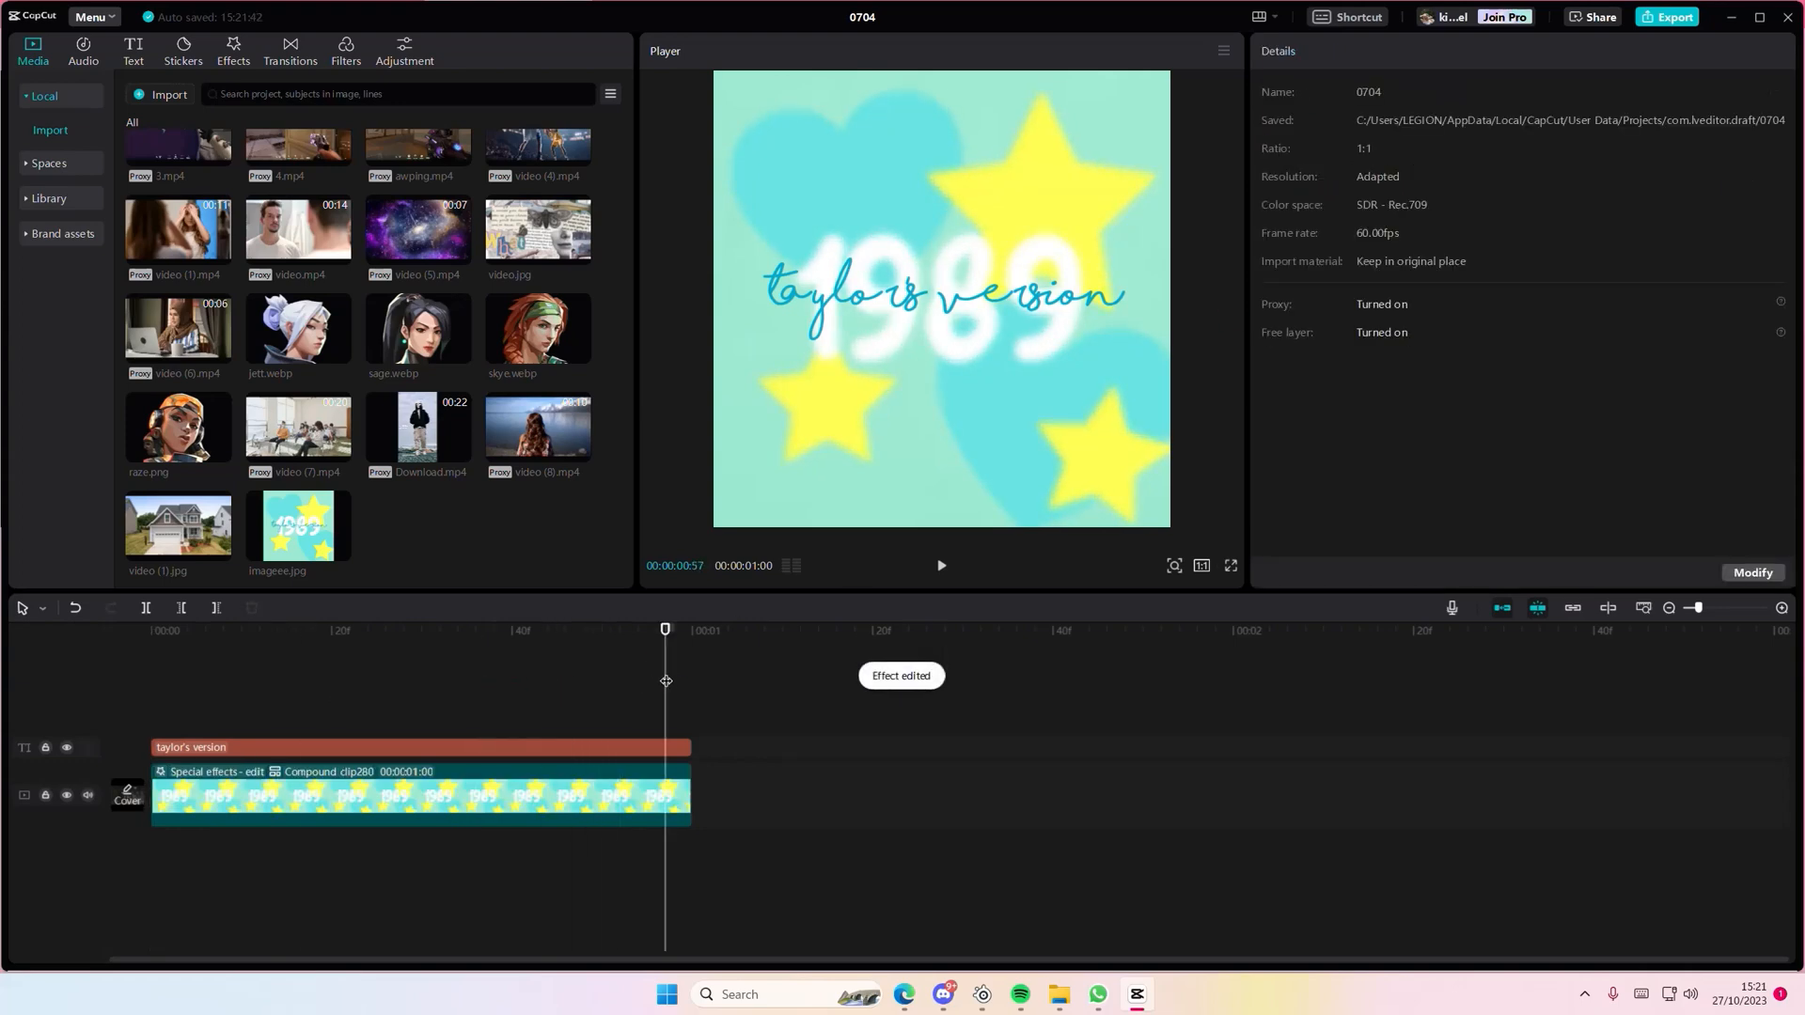